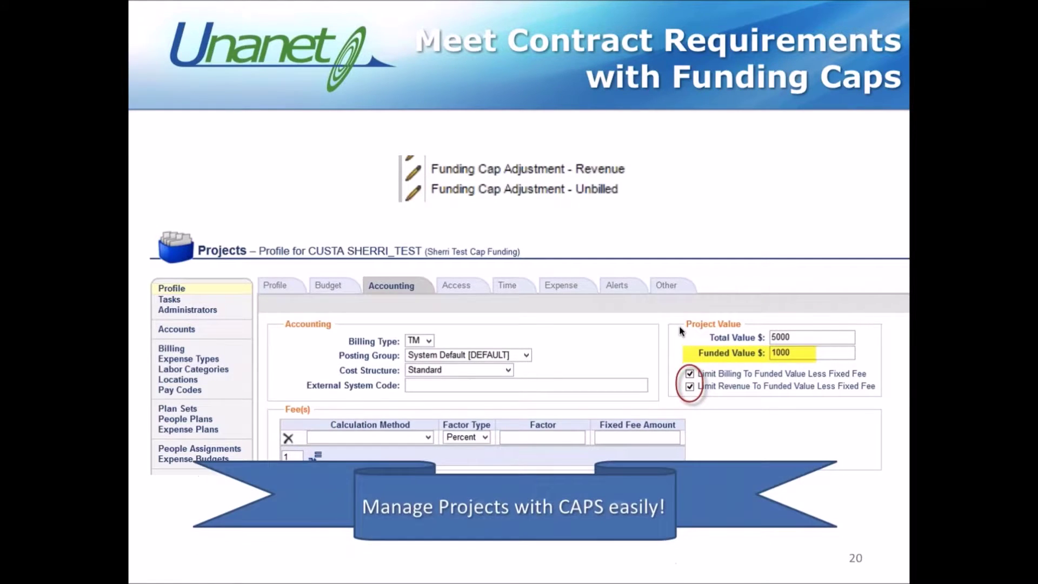
key("Right")
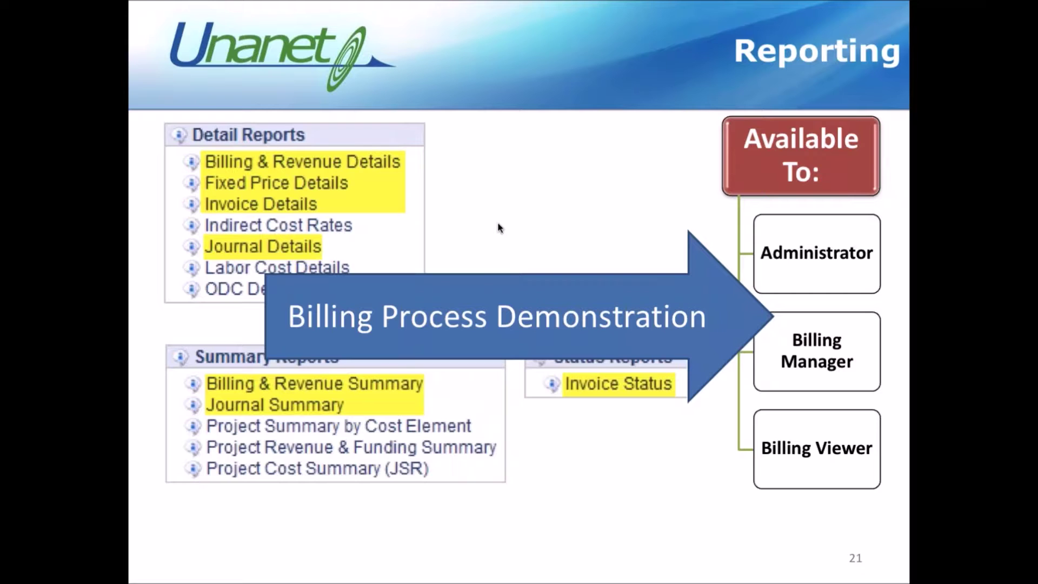
- Switch to Unanet in the browser and review the roles assigned to the signed-in account in its preferences
key("super+Tab")
key("super+Tab")
key("super+Tab")
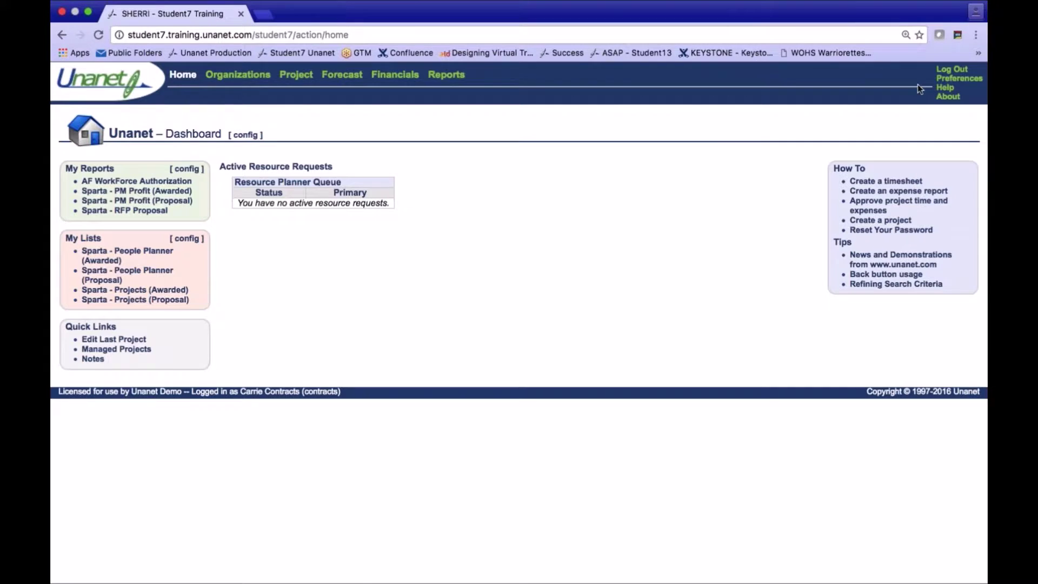
left_click(954, 80)
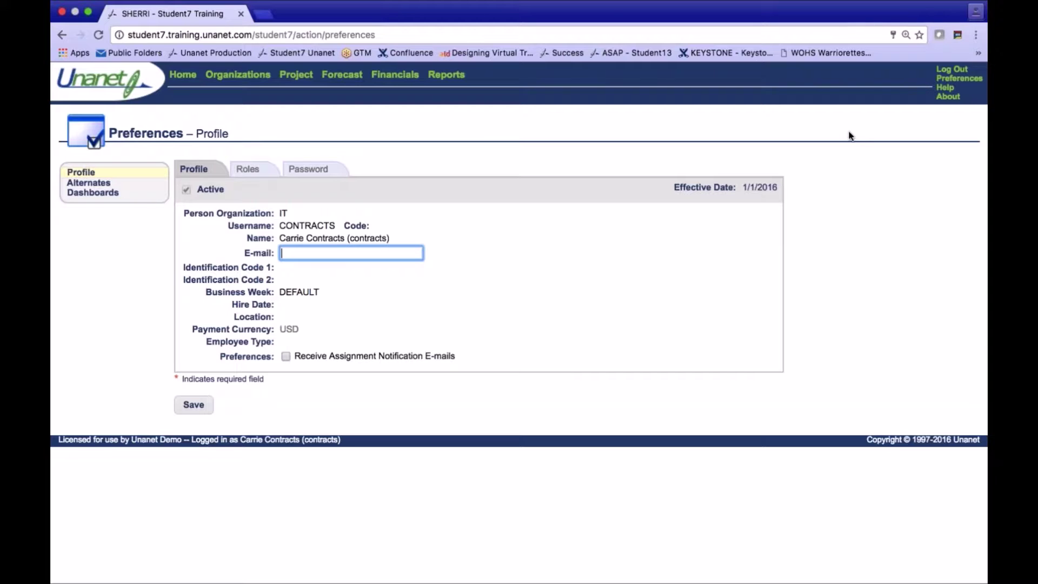
left_click(346, 441)
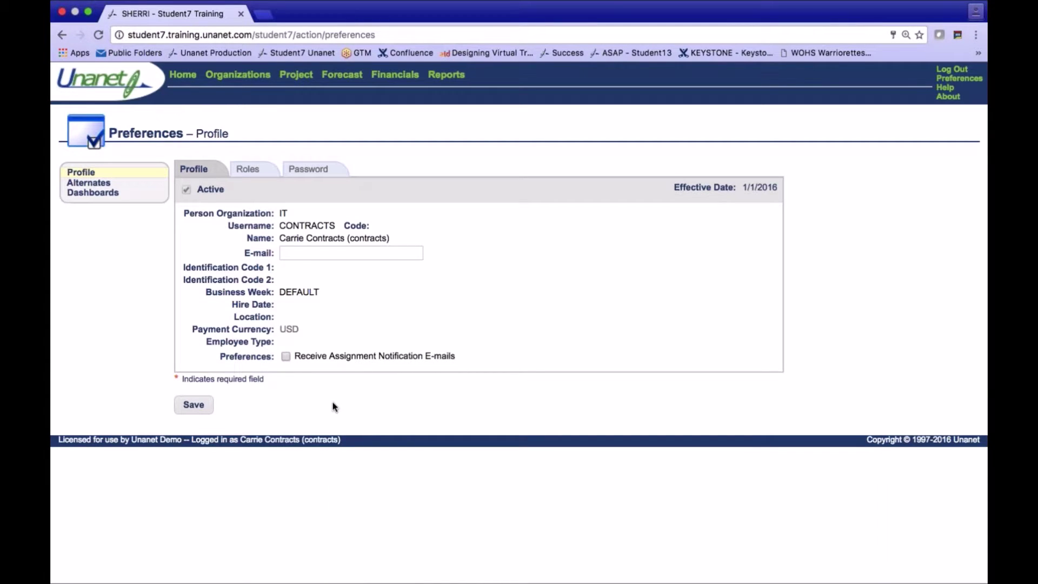
left_click(248, 170)
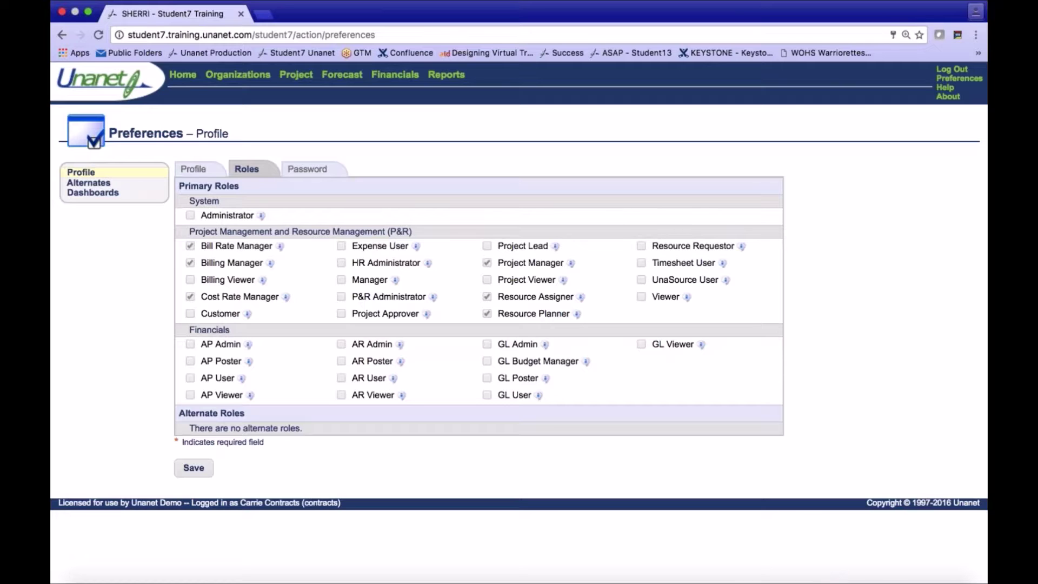
- Open the saved Gov Scanner Contract project list from the Financials dashboard
left_click(184, 74)
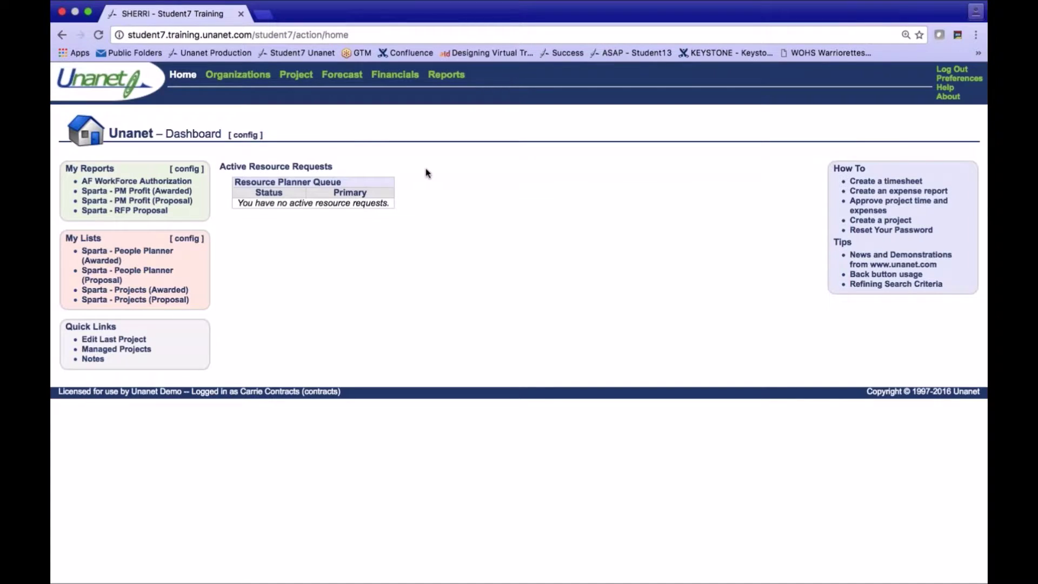
left_click(395, 78)
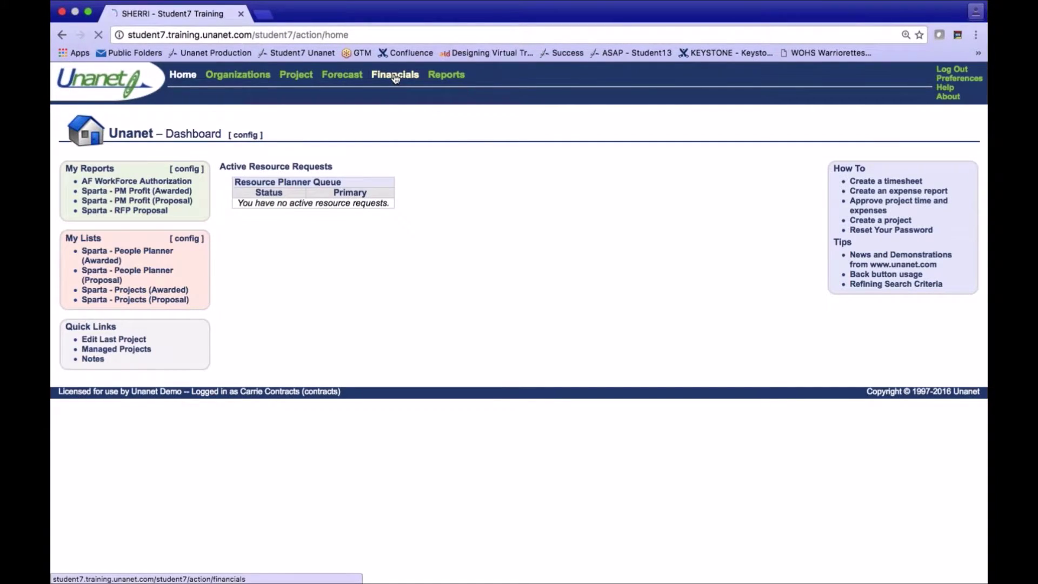
mouse_move(250, 101)
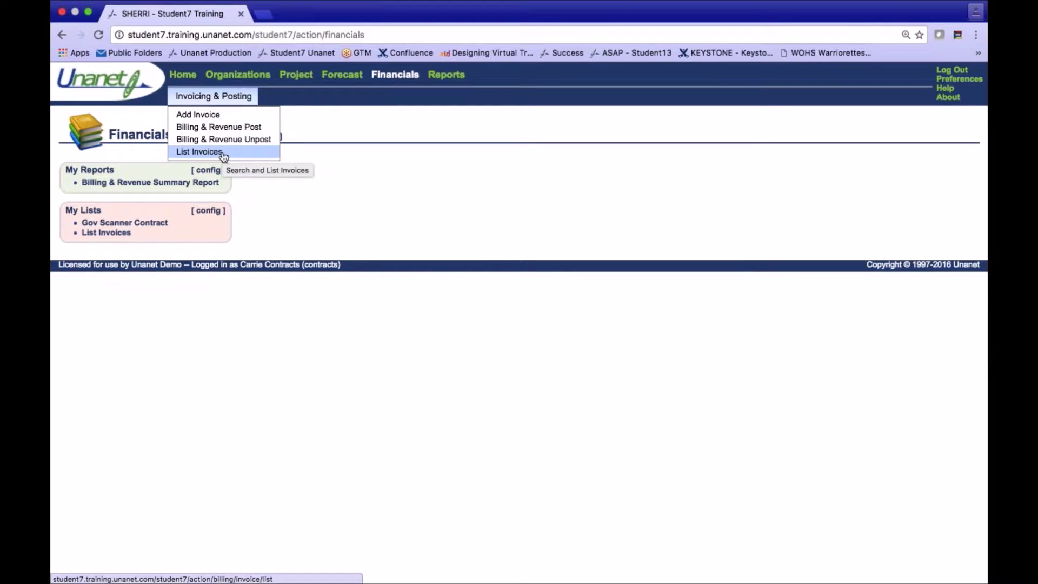
left_click(160, 225)
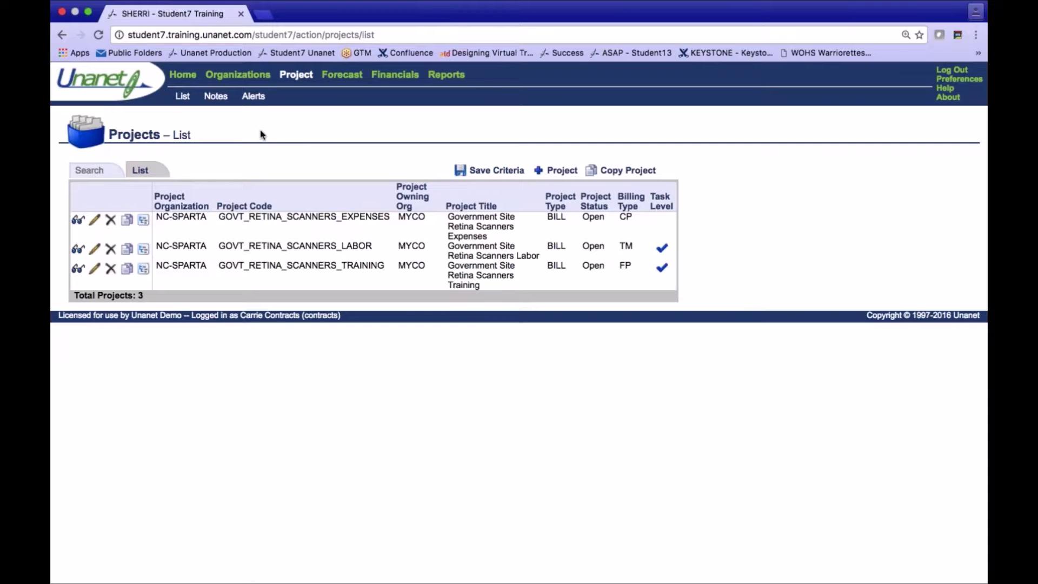
- Open the Financials Billing & Revenue Post search and filter its projects by the project code "govt"
left_click(378, 76)
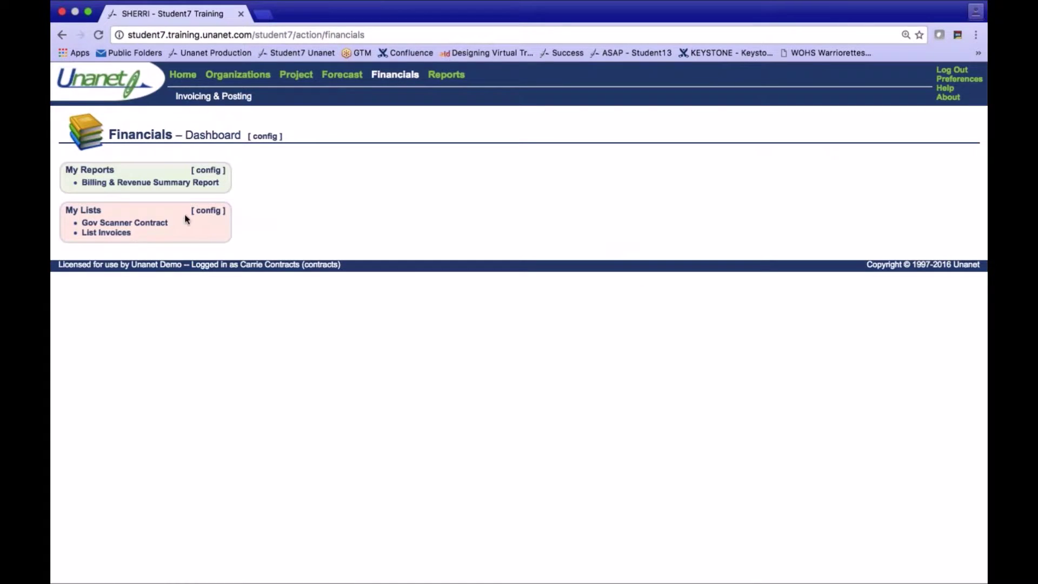
mouse_move(211, 97)
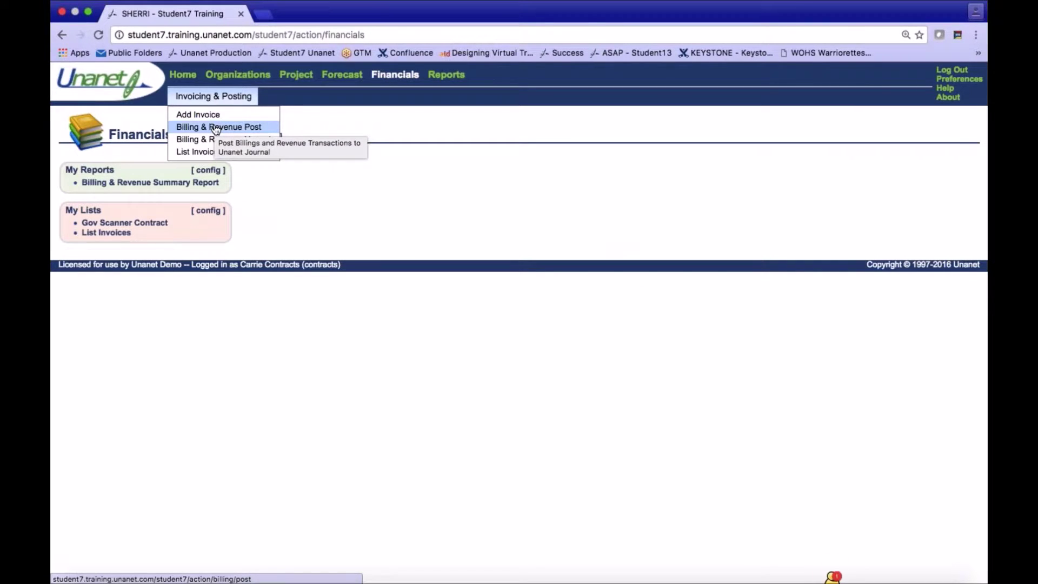
key("super+d")
left_click(219, 127)
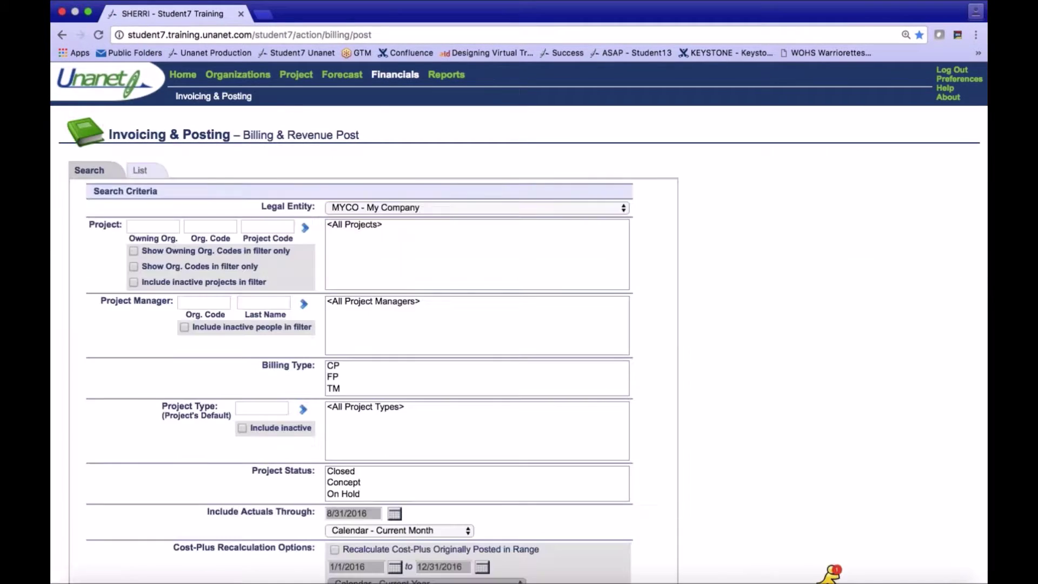
left_click(263, 228)
type("govt")
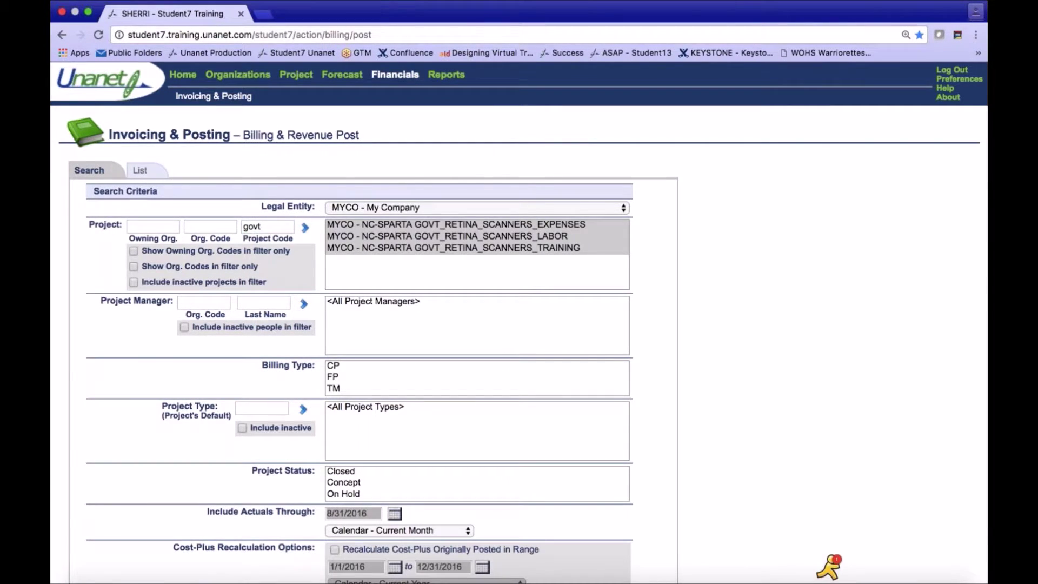
- List the projects for posting with actuals included through Calendar - Previous Month and a post date of 7/31/2016
scroll(833, 576, "down", 3)
scroll(833, 576, "down", 1)
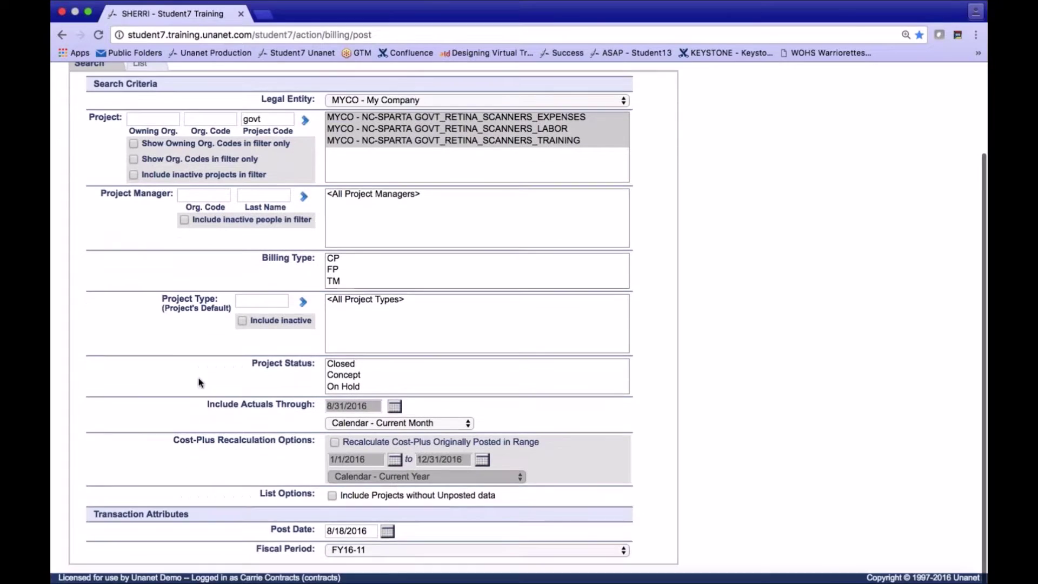
left_click(339, 424)
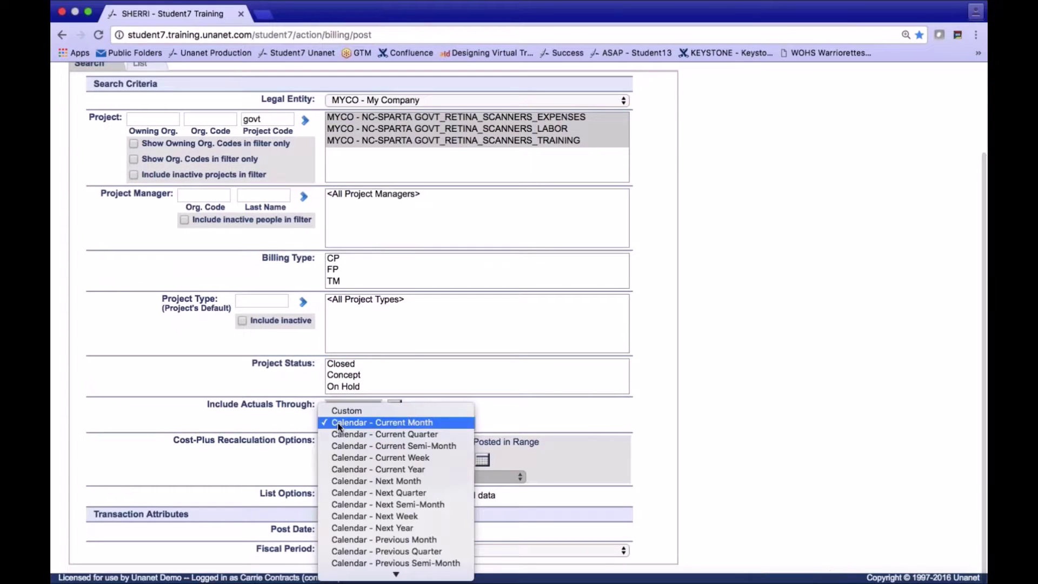
left_click(365, 540)
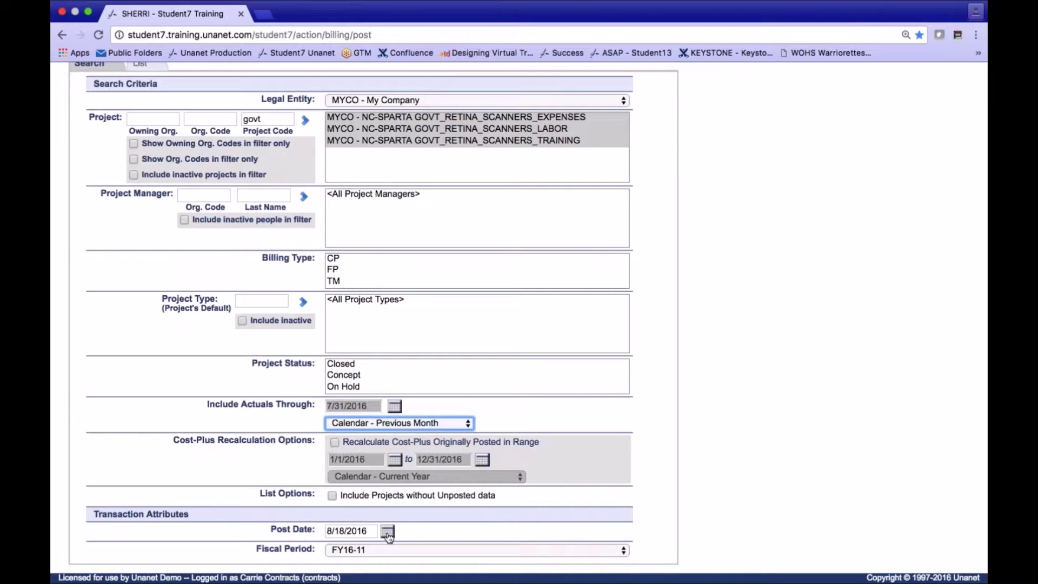
left_click(388, 533)
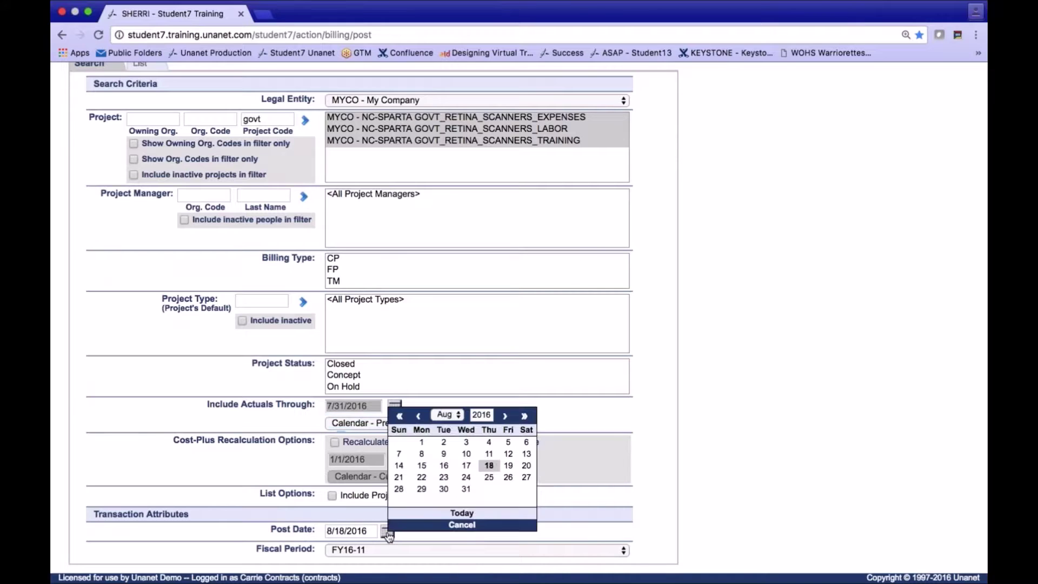
left_click(419, 417)
left_click(399, 500)
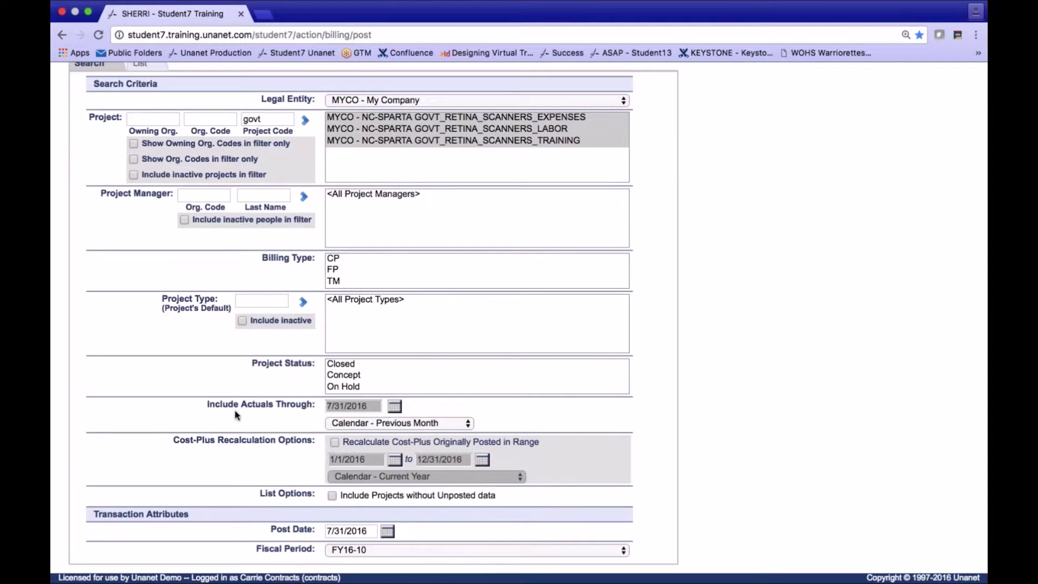
scroll(236, 416, "up", 5)
left_click(140, 172)
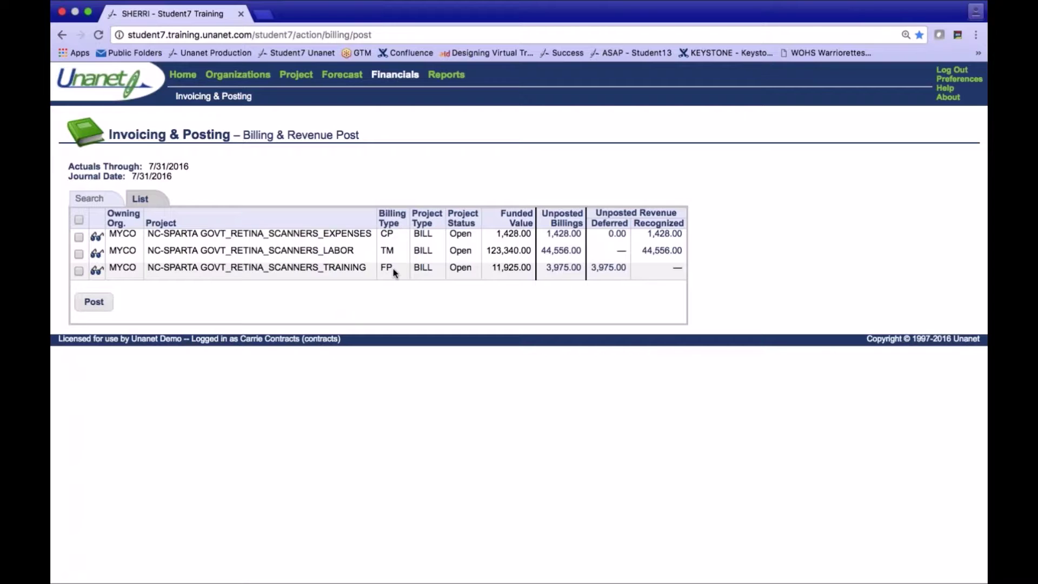
- Review the unposted billing details of the GOVT_RETINA_SCANNERS_EXPENSES and GOVT_RETINA_SCANNERS_LABOR projects, closing each report
left_click(559, 236)
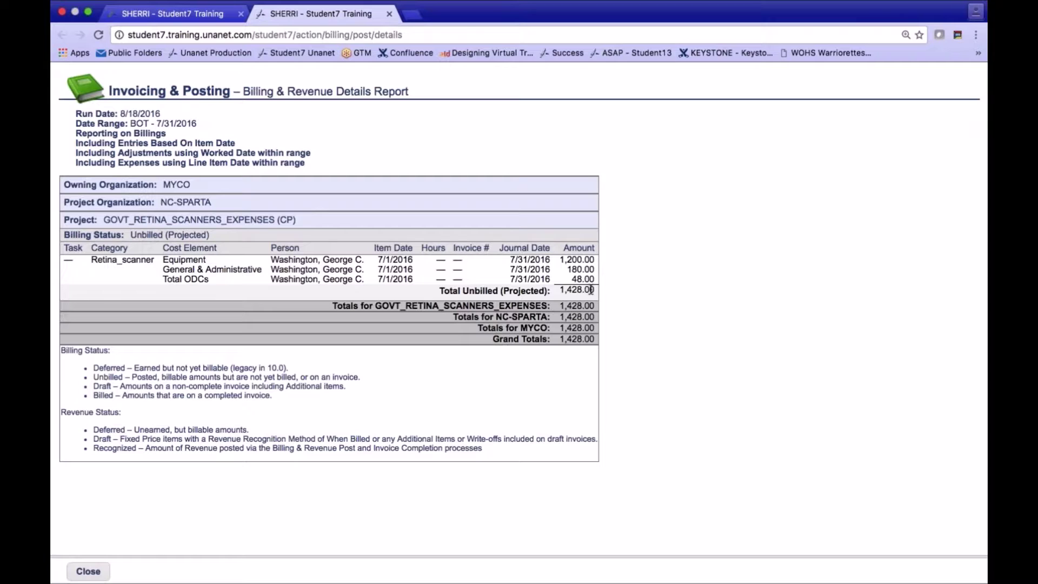
left_click(87, 571)
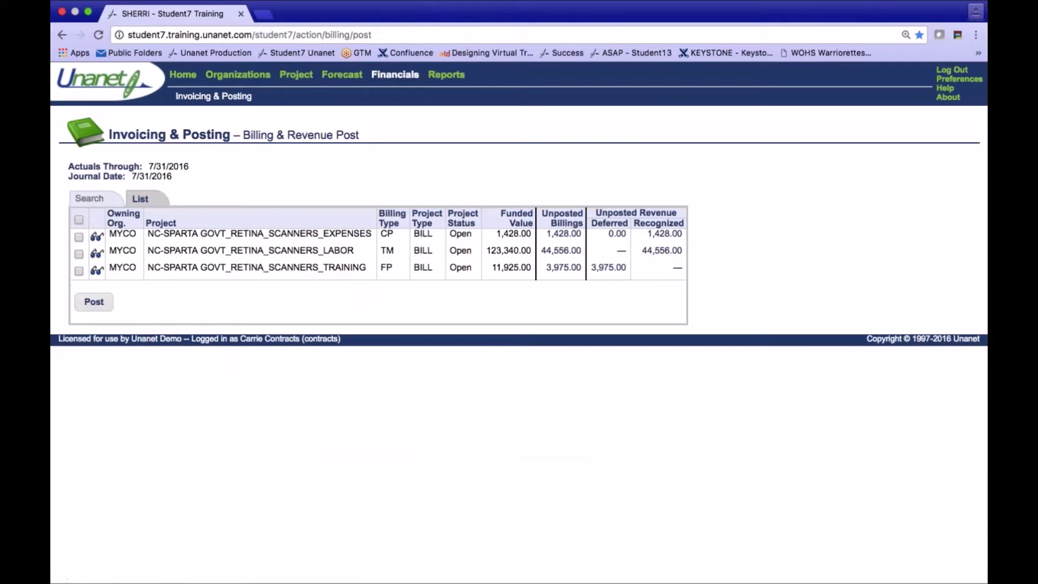
left_click(555, 254)
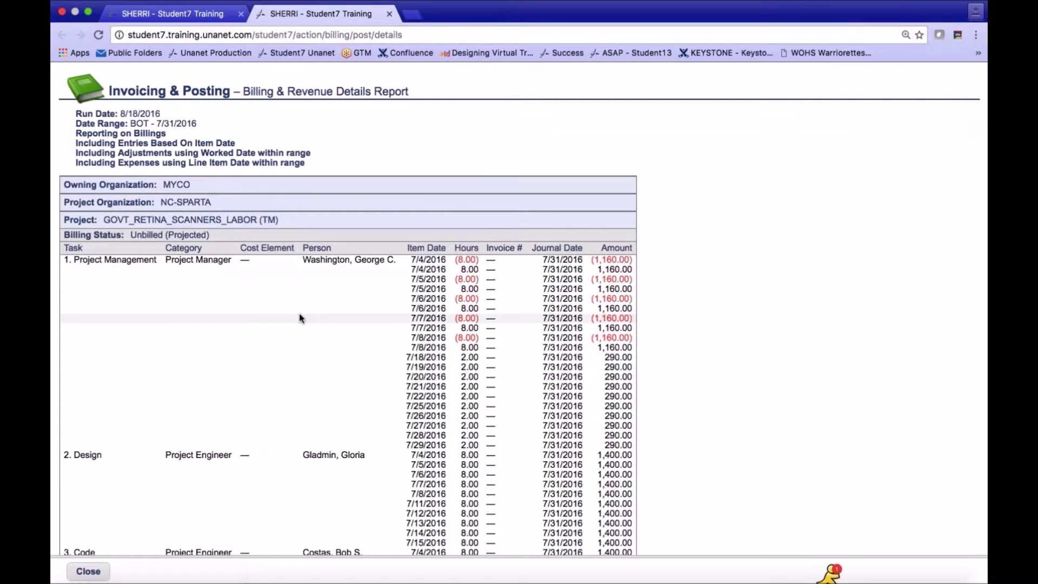
scroll(301, 318, "down", 3)
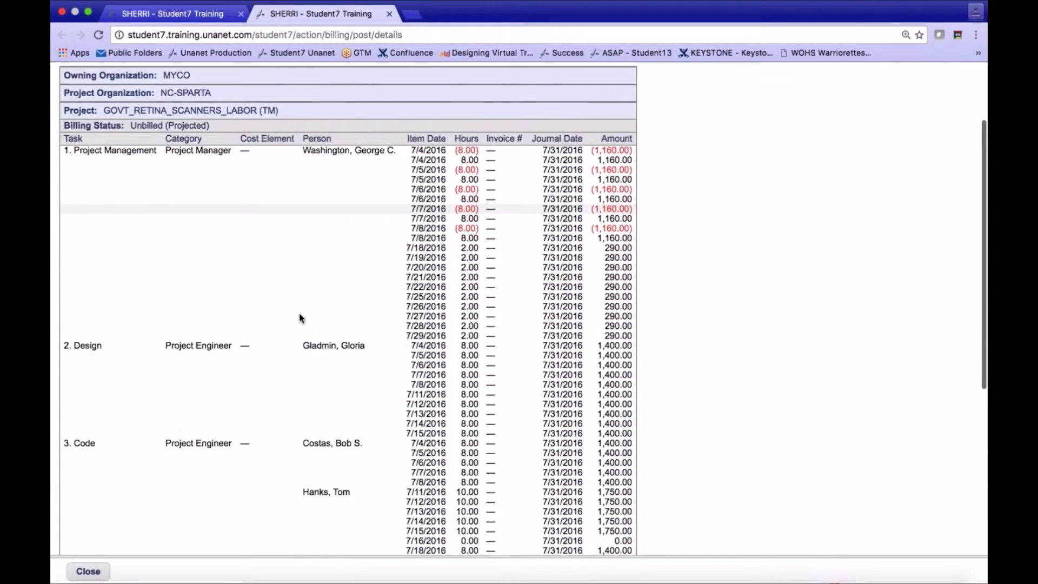
scroll(301, 318, "down", 5)
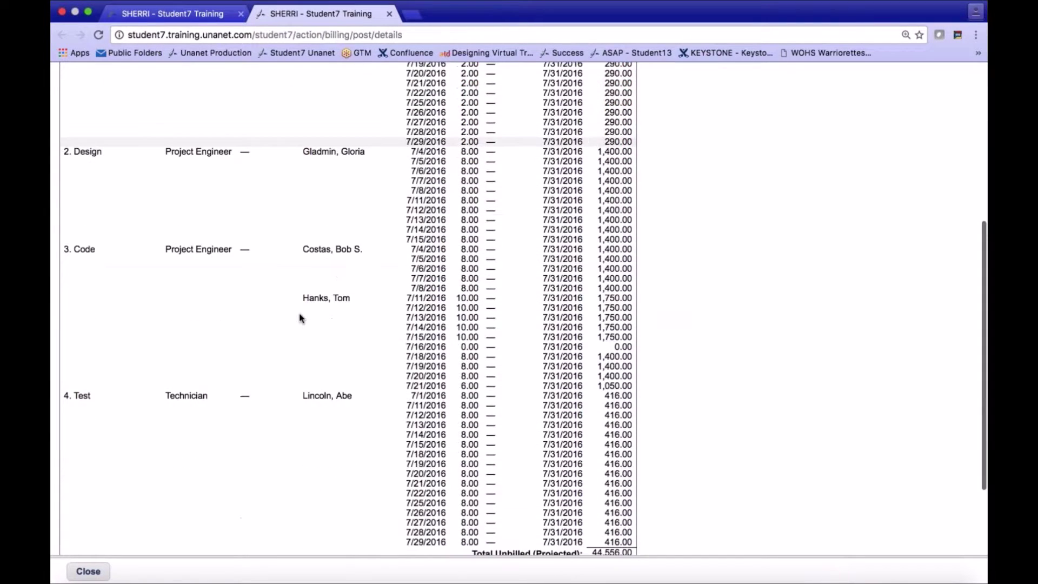
scroll(301, 318, "down", 4)
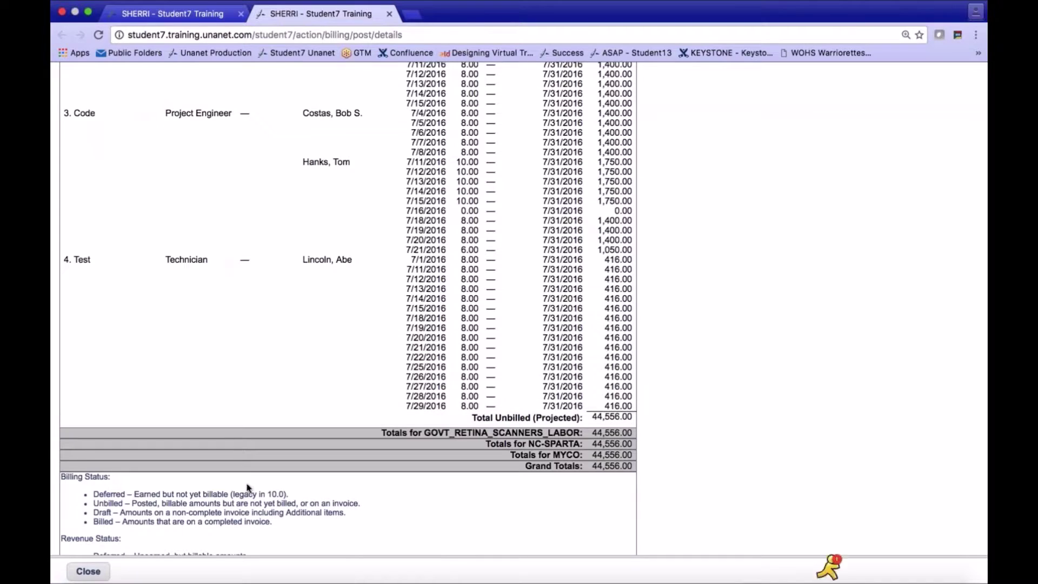
left_click(88, 571)
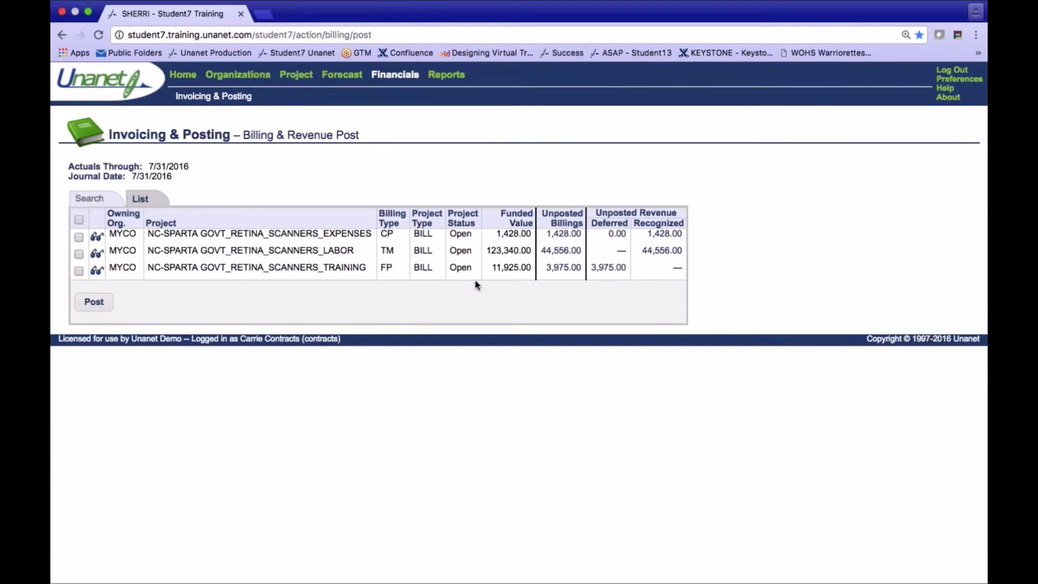
- Review the unposted billings and unposted deferred revenue details of the GOVT_RETINA_SCANNERS_TRAINING project, closing each report
left_click(563, 268)
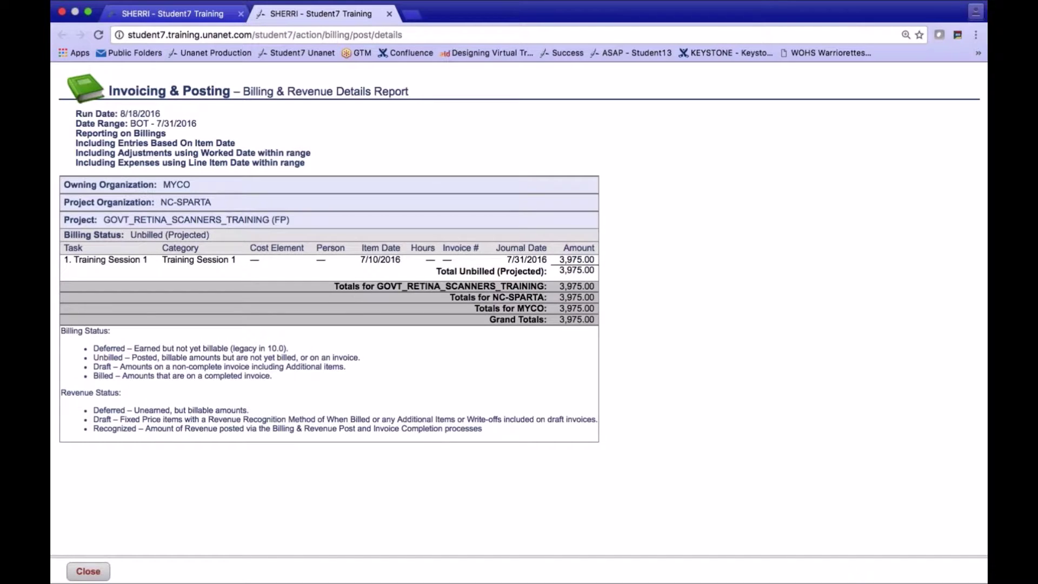
left_click(91, 574)
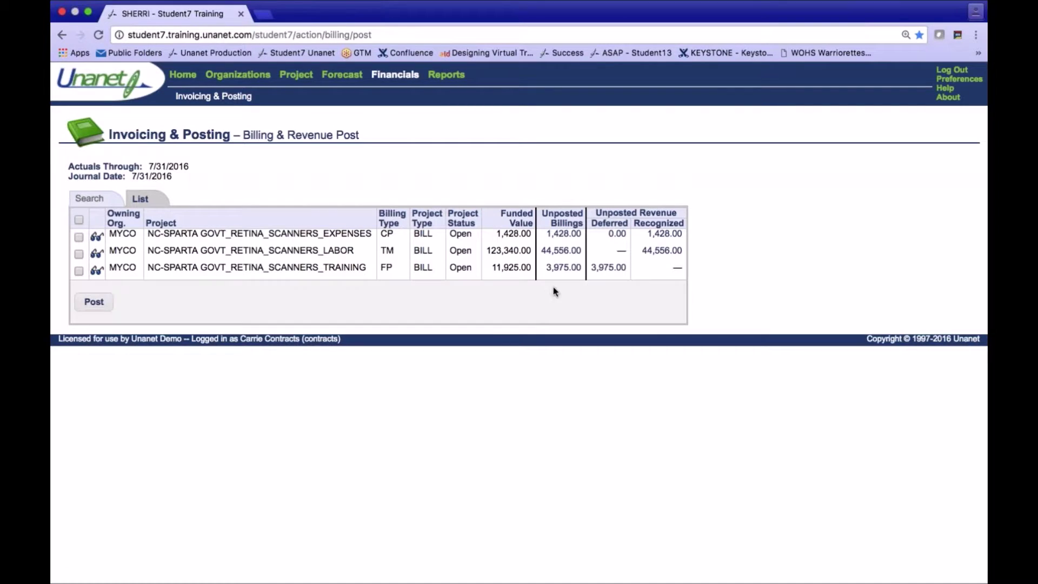
left_click(598, 271)
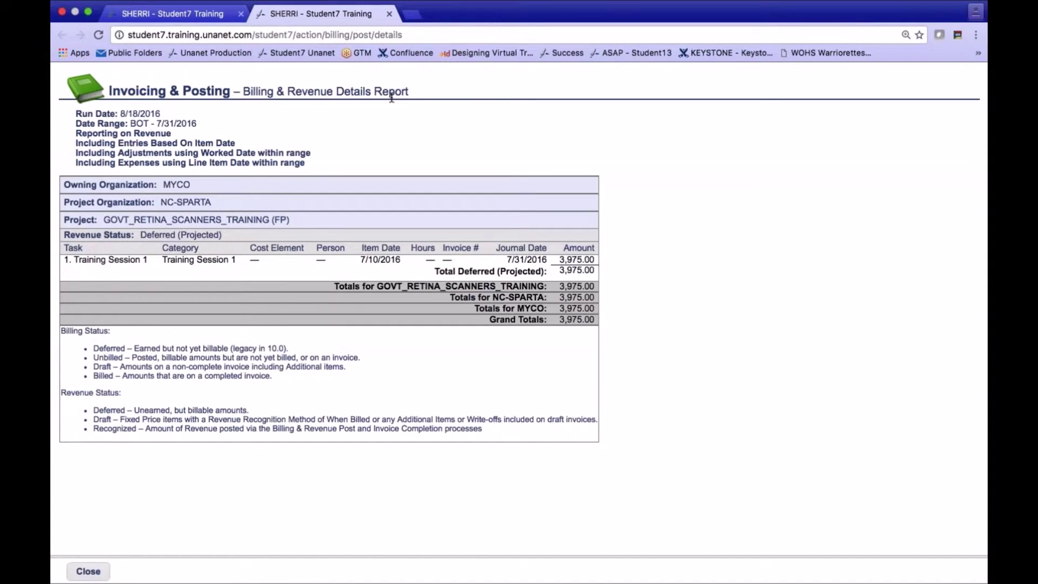
left_click(88, 572)
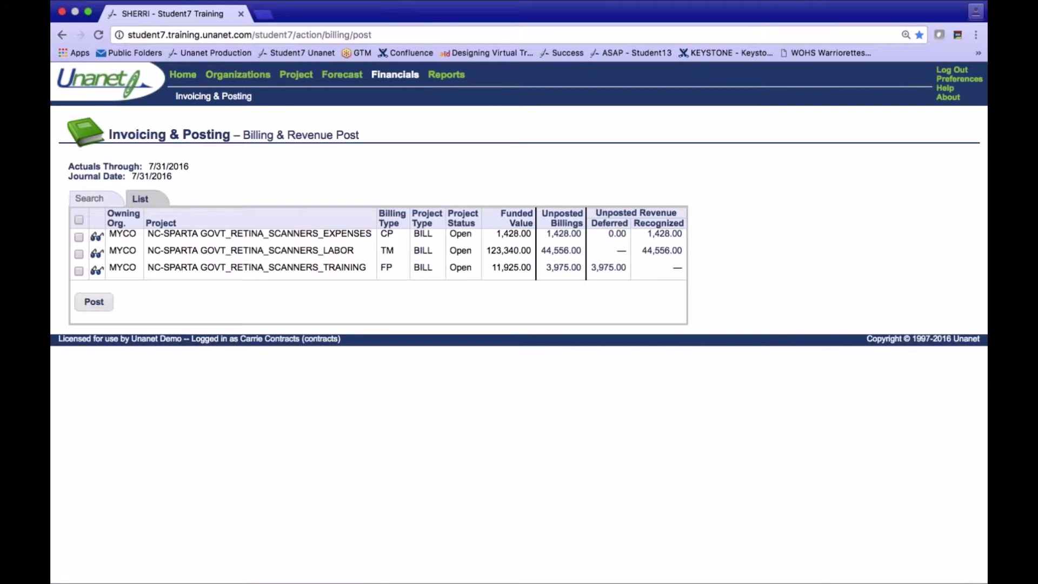
- Run the Billing & Revenue Summary Report from the Financials dashboard in a separate browser tab and return to the original tab
left_click(403, 78)
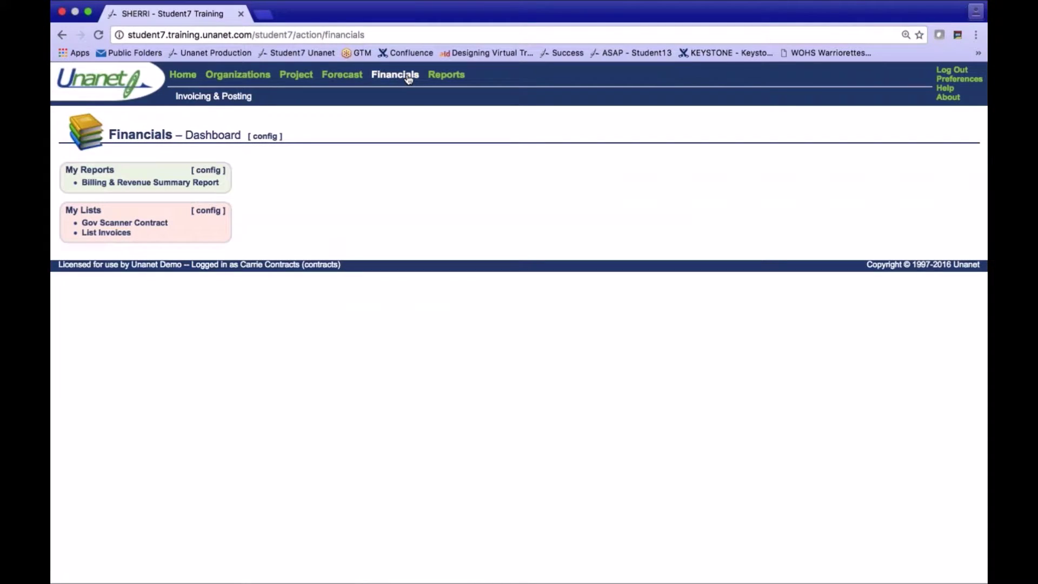
right_click(408, 79)
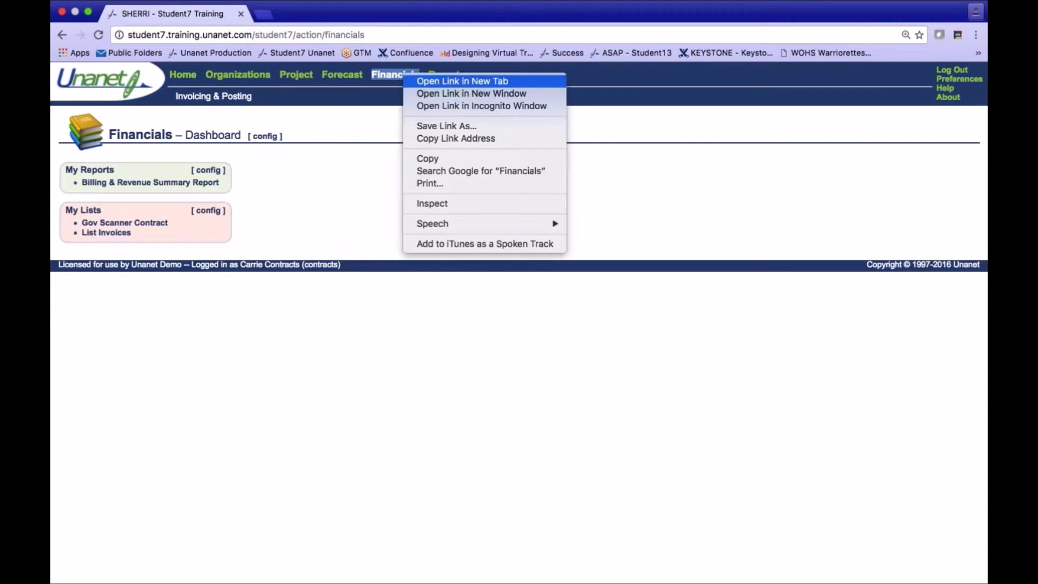
left_click(408, 83)
left_click(315, 15)
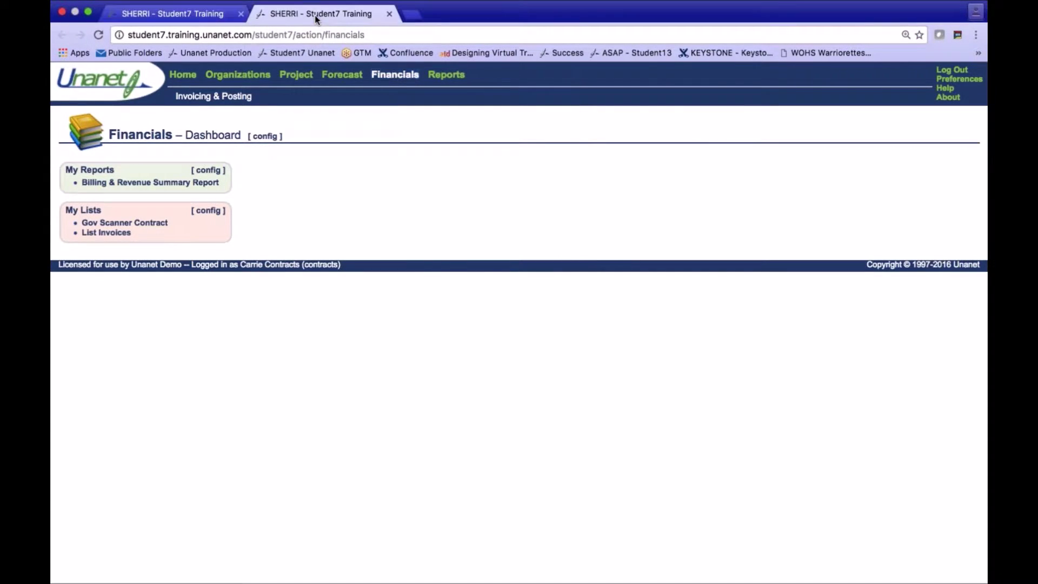
left_click(170, 184)
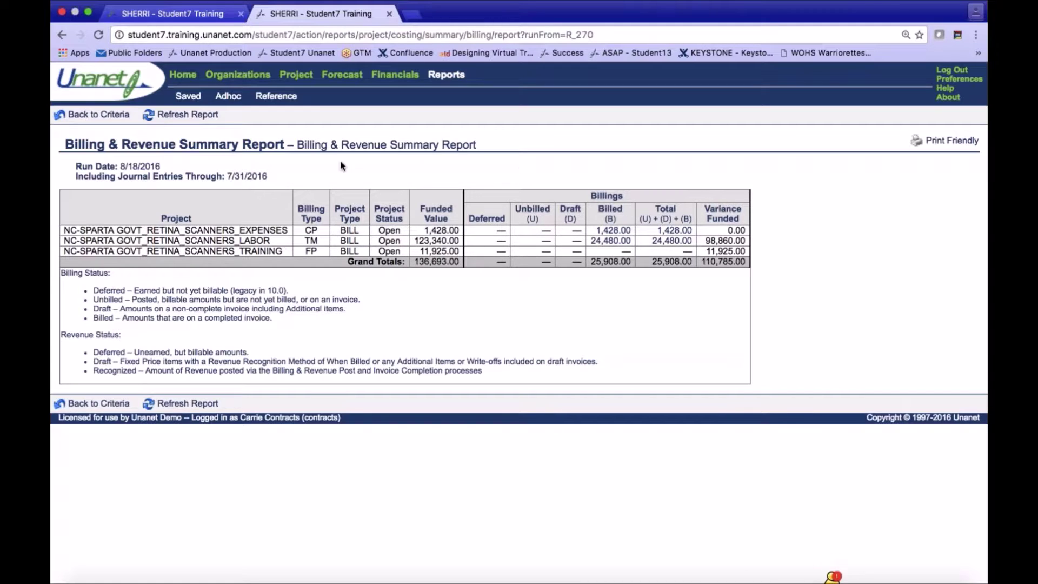
left_click(190, 15)
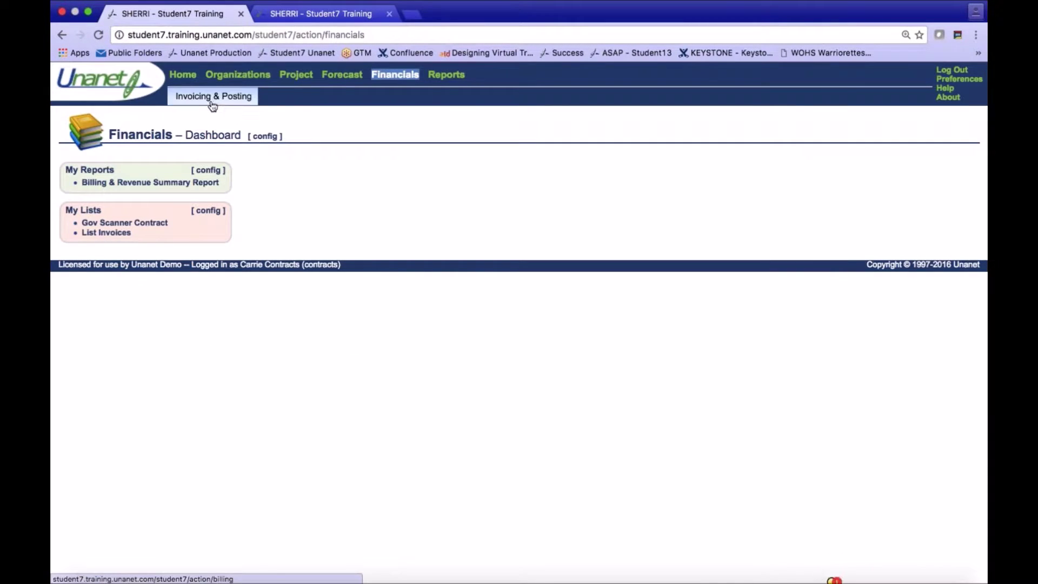
- Open the Billing & Revenue Post search and filter the projects by the project code "govt"
mouse_move(222, 99)
left_click(213, 127)
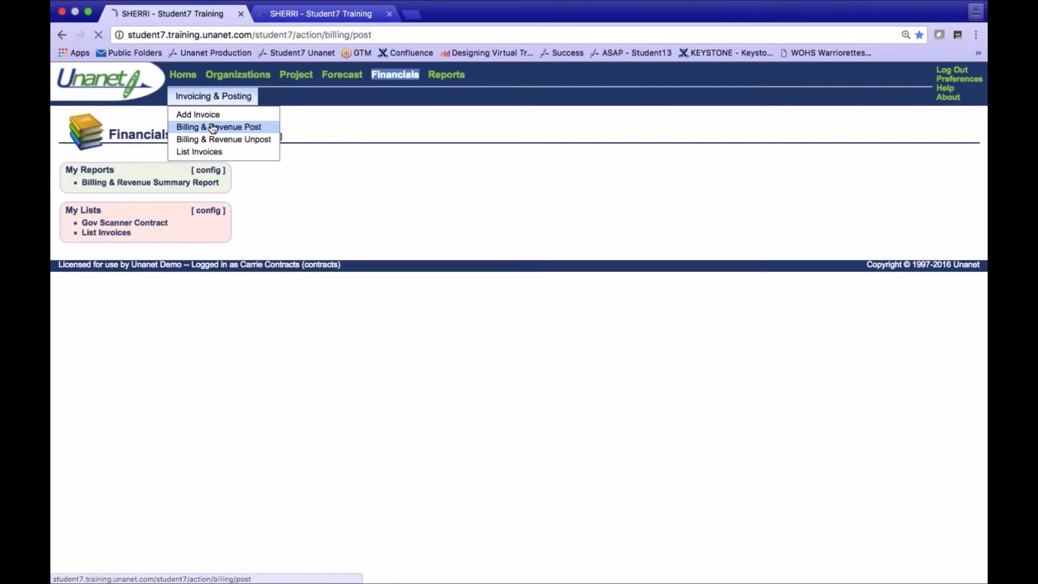
left_click(249, 227)
type("govt")
key("Tab")
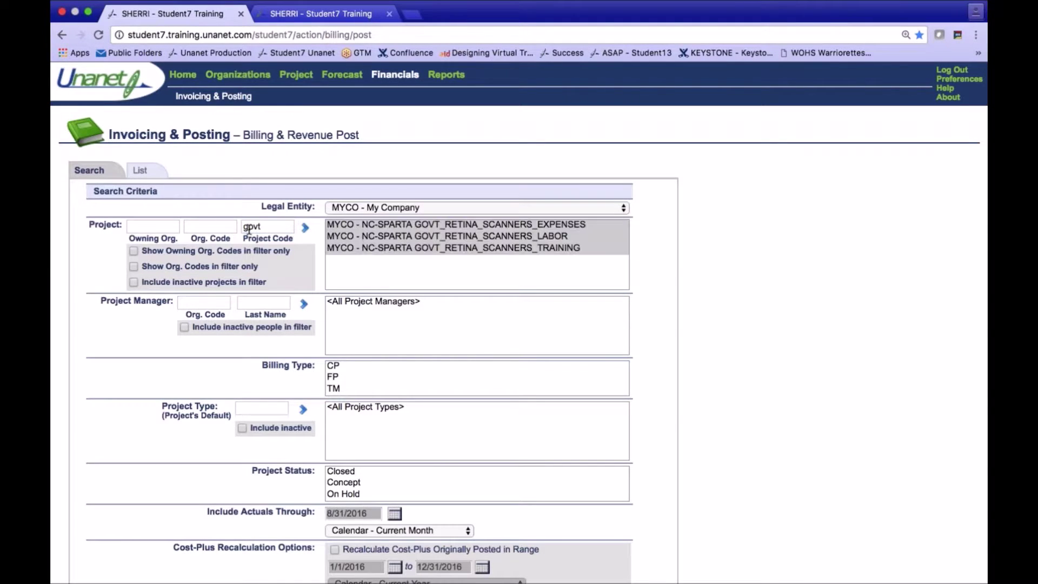
- Set the post date to 7/31/2016 and list the government projects available for posting
scroll(346, 405, "down", 2)
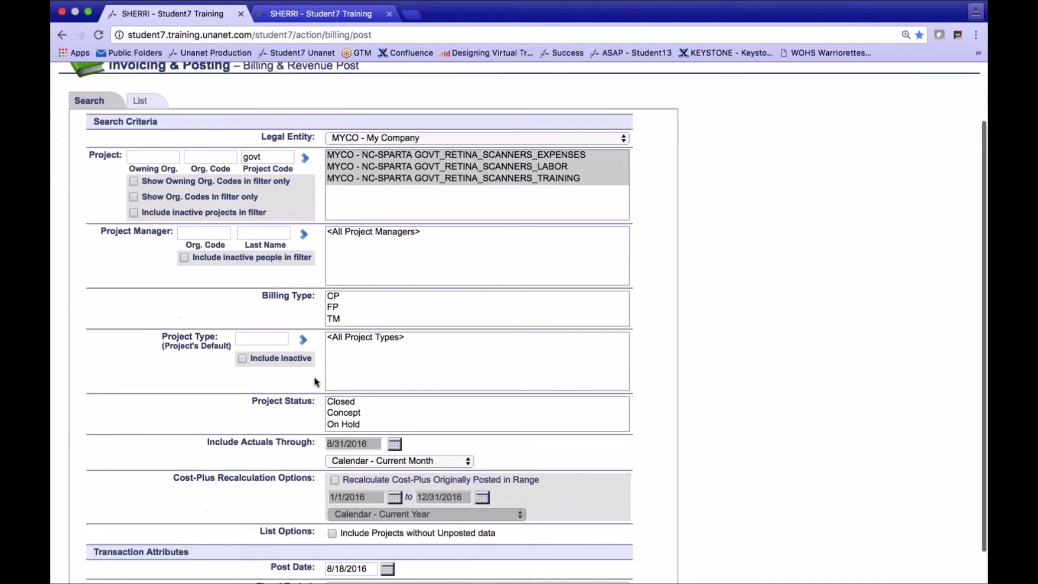
left_click(351, 423)
key("Escape")
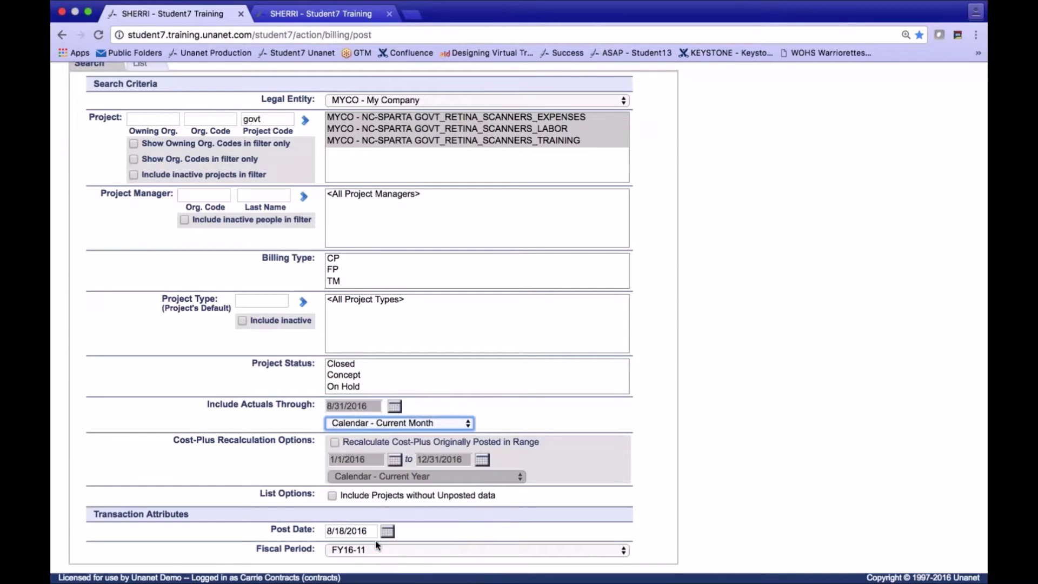
left_click(372, 533)
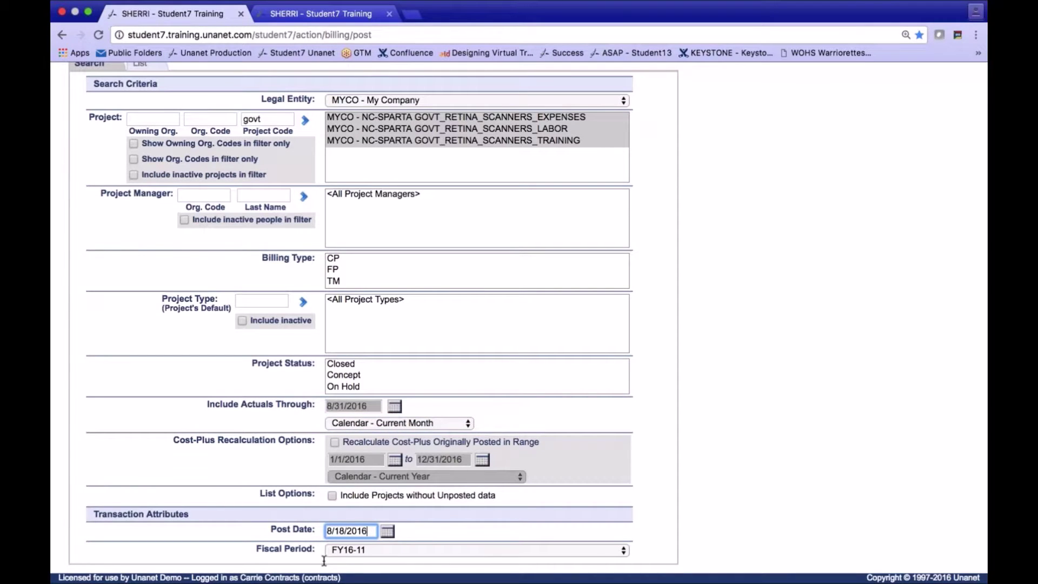
key("super+a")
type("7")
type(" 31")
left_click(278, 505)
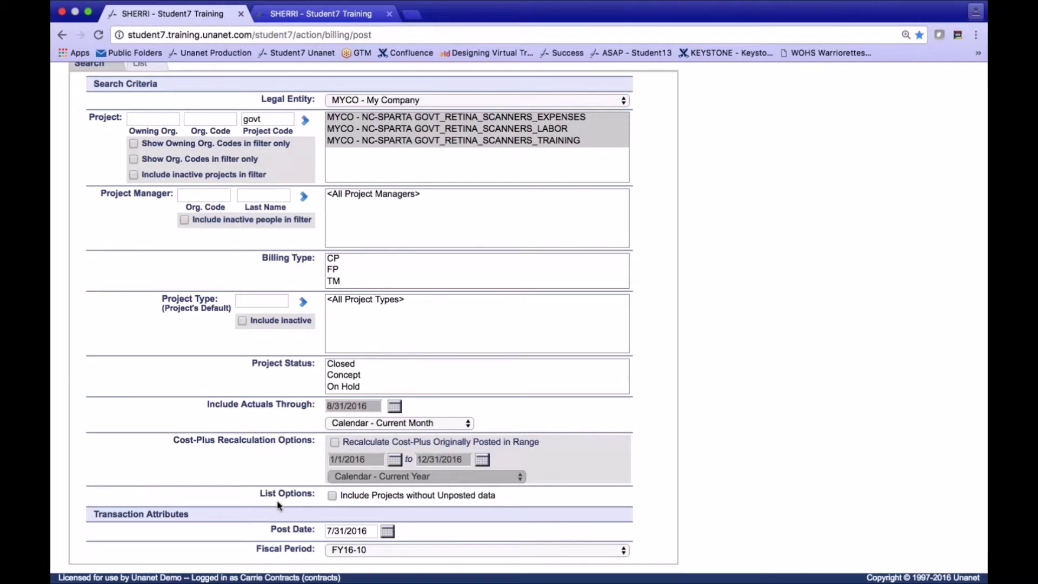
scroll(115, 394, "up", 2)
left_click(139, 112)
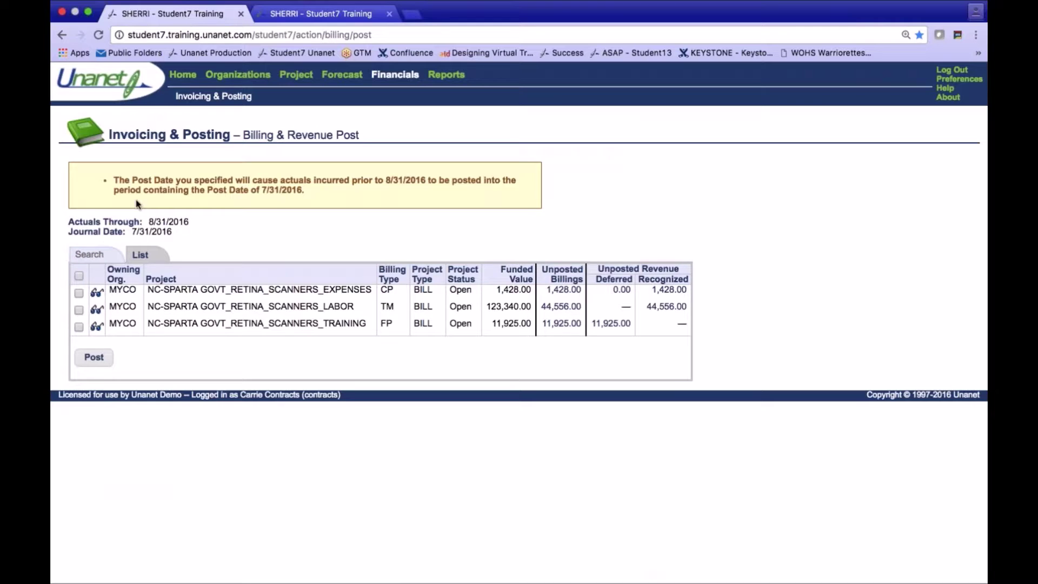
- Return to the search criteria, include actuals through Calendar - Previous Month, and list the projects again
left_click(92, 255)
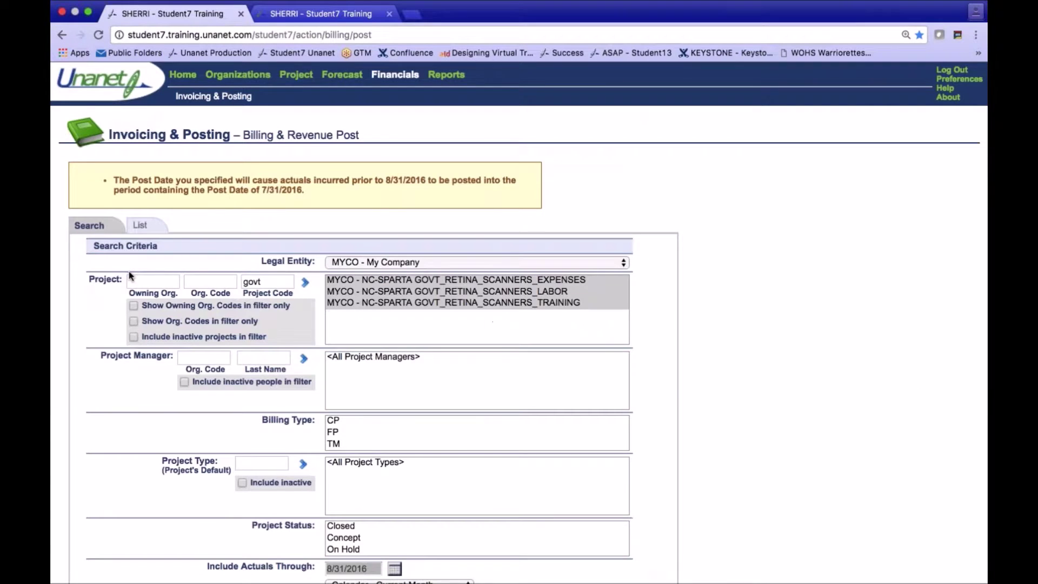
scroll(131, 277, "down", 5)
left_click(342, 421)
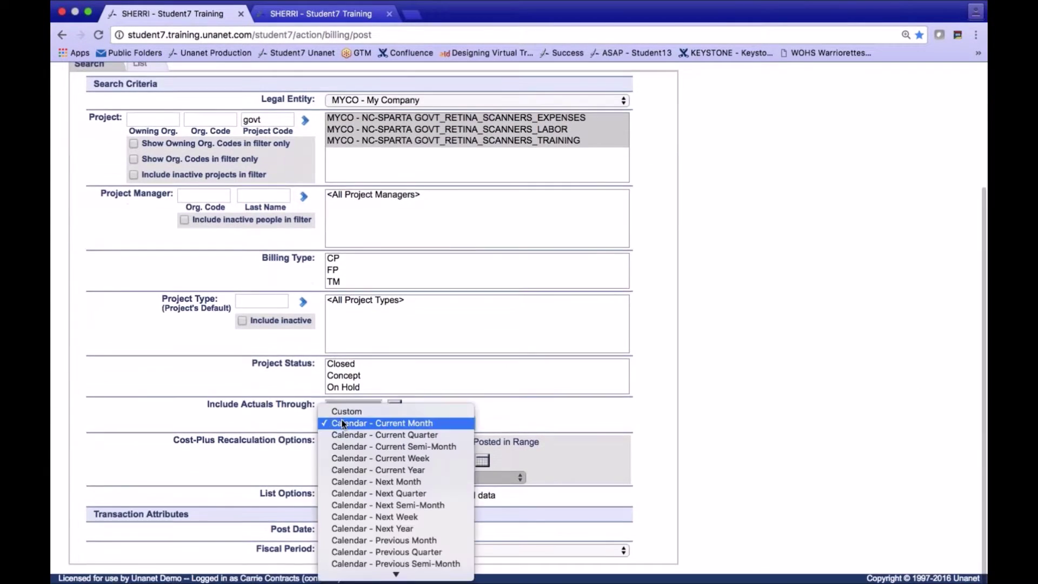
left_click(363, 538)
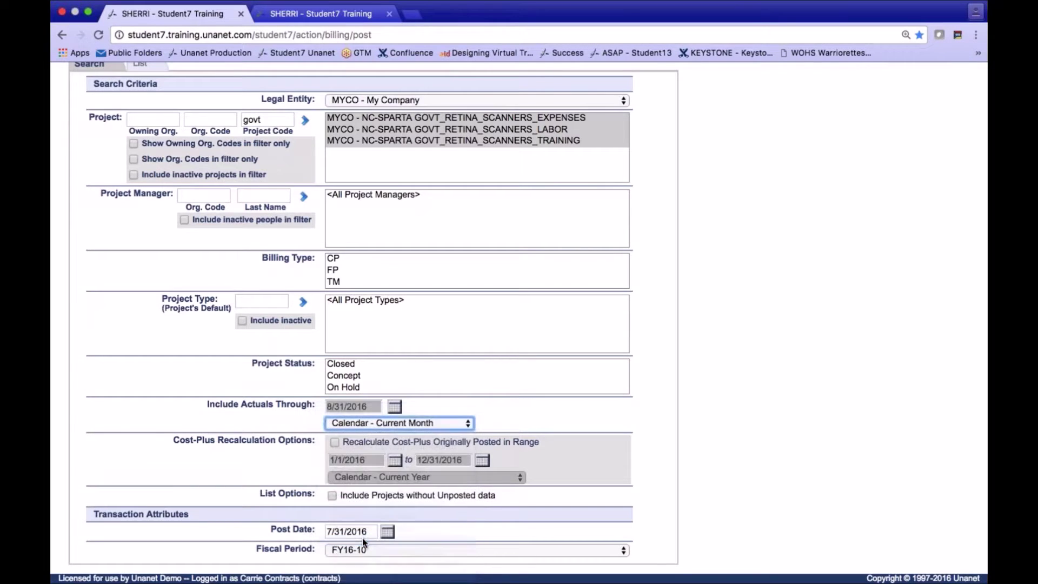
scroll(362, 538, "up", 3)
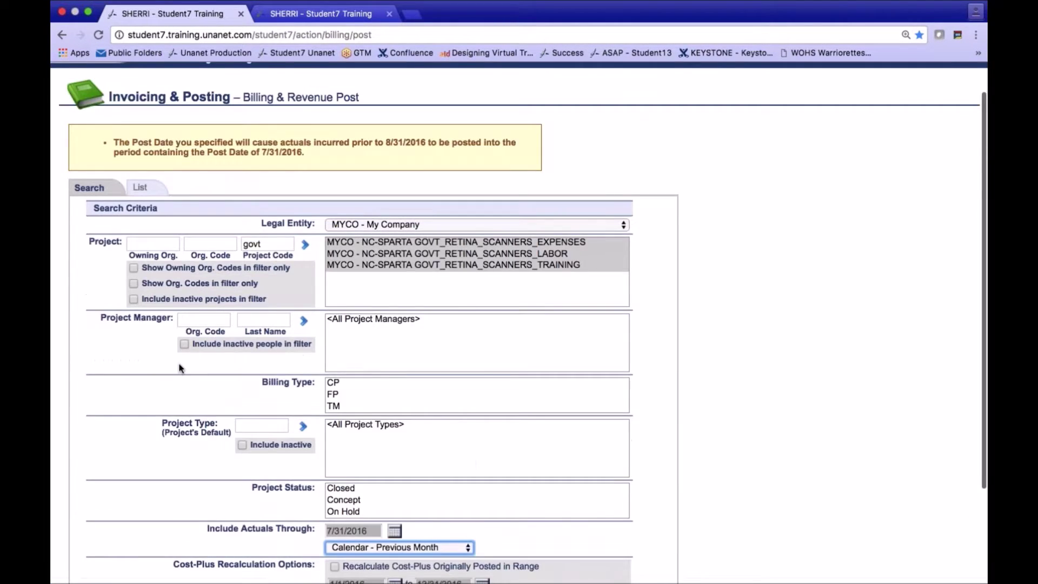
left_click(139, 219)
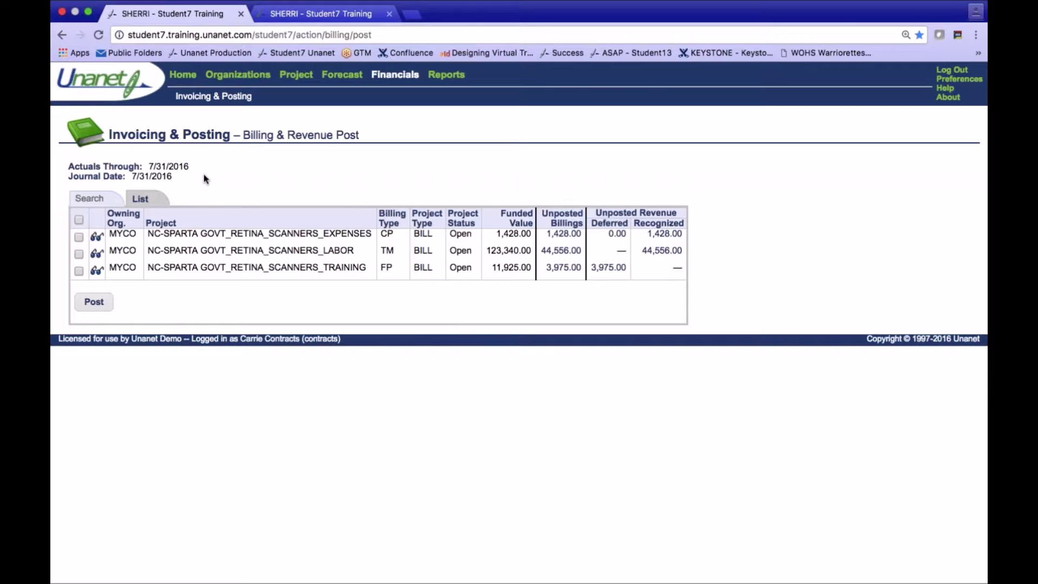
- Post billings and revenue for all listed retina scanner projects and go back to the posting list
left_click(79, 219)
left_click(94, 302)
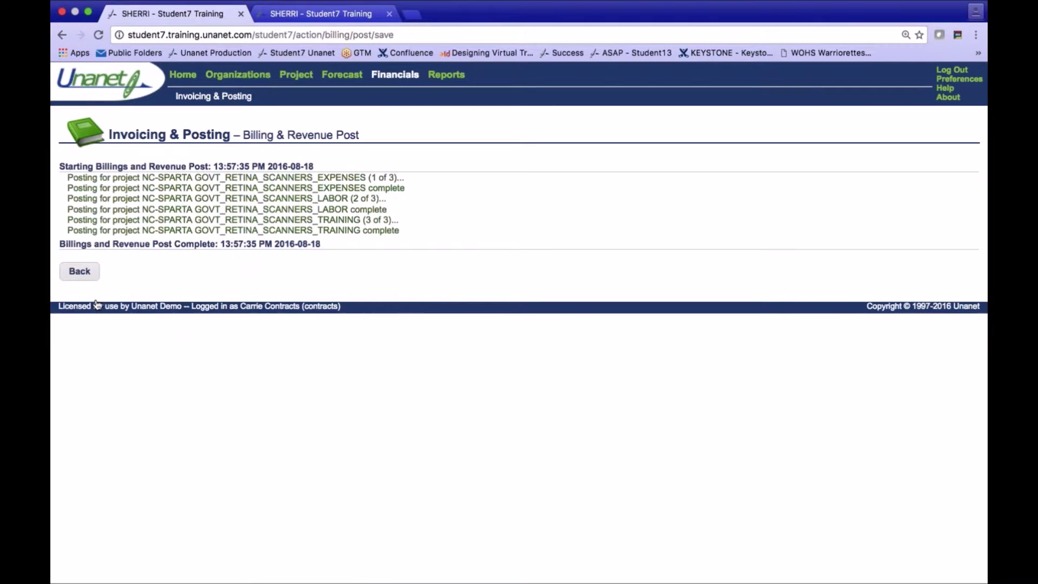
left_click(80, 271)
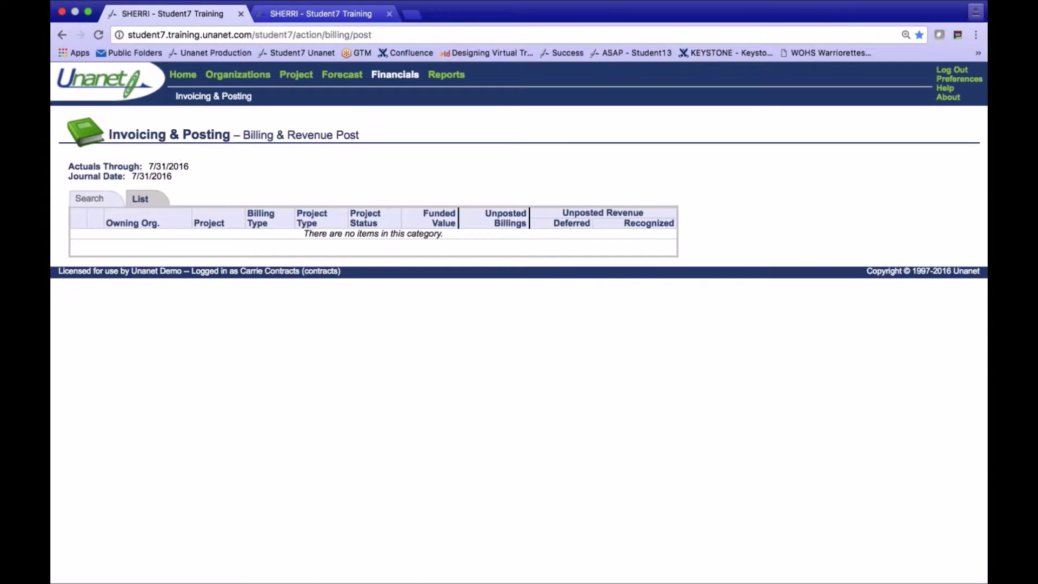
- Refresh the Billing & Revenue Summary Report in the other browser tab and review the unbilled details of the GOVT_RETINA_SCANNERS_EXPENSES project
left_click(311, 14)
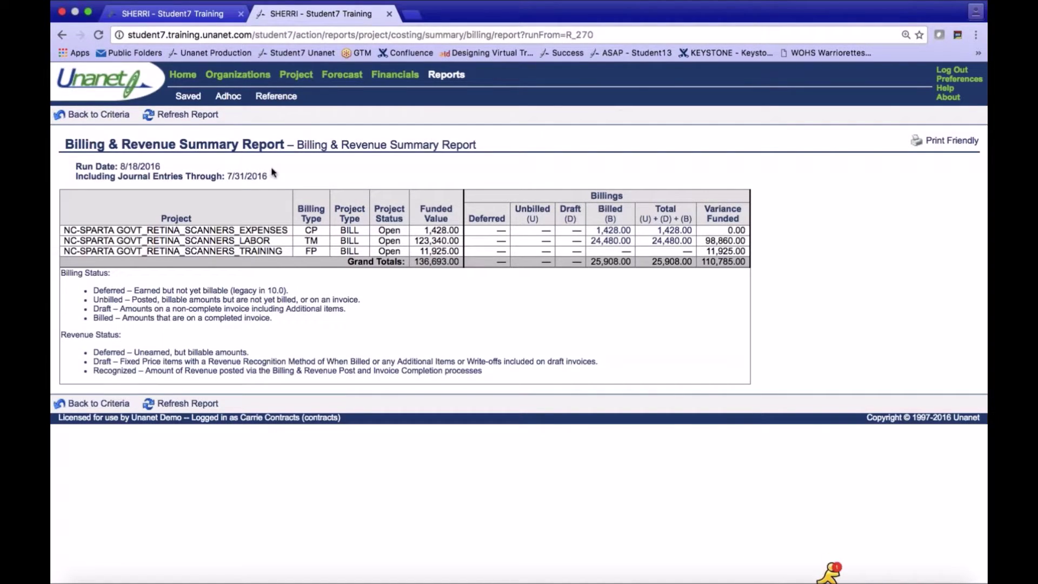
left_click(188, 114)
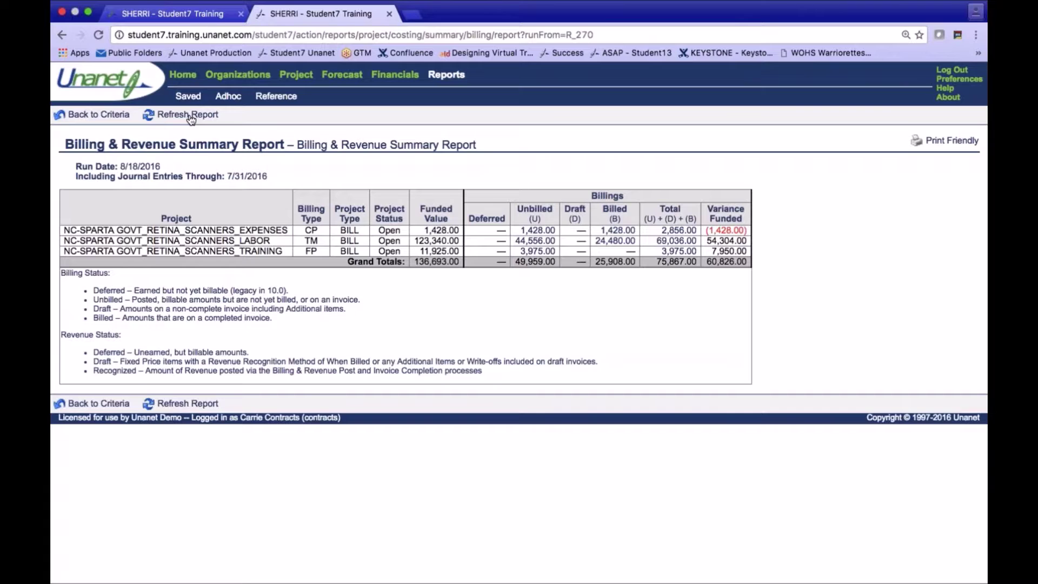
left_click(536, 234)
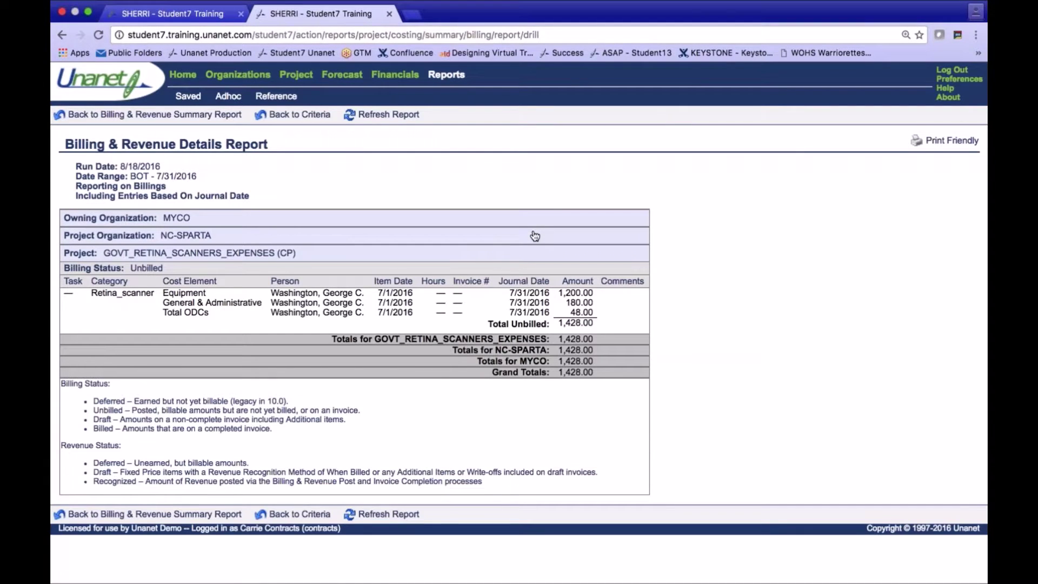
left_click(103, 115)
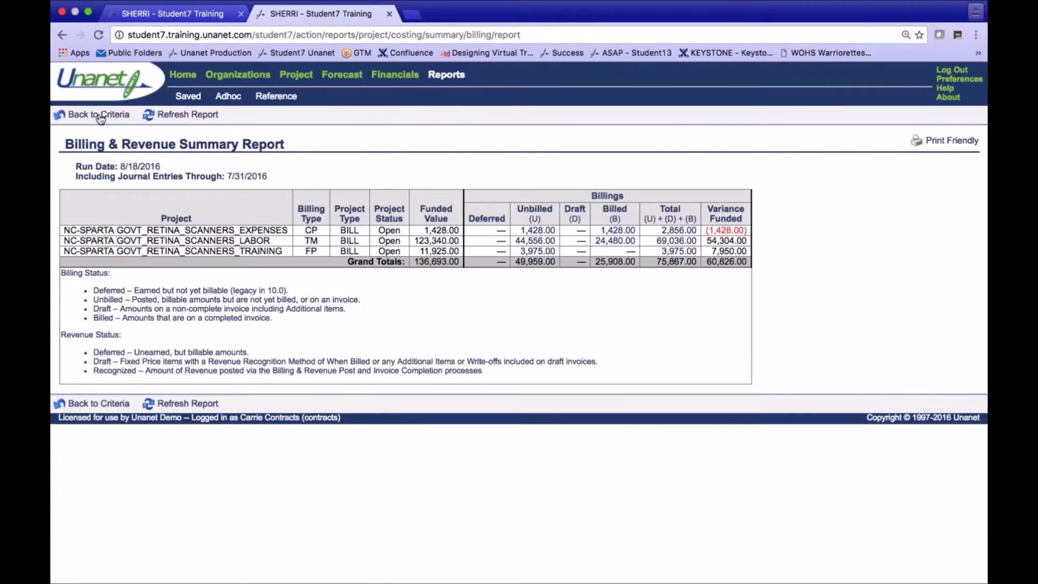
- Review the unbilled details of the GOVT_RETINA_SCANNERS_LABOR and GOVT_RETINA_SCANNERS_TRAINING projects, returning to the summary report each time
left_click(537, 242)
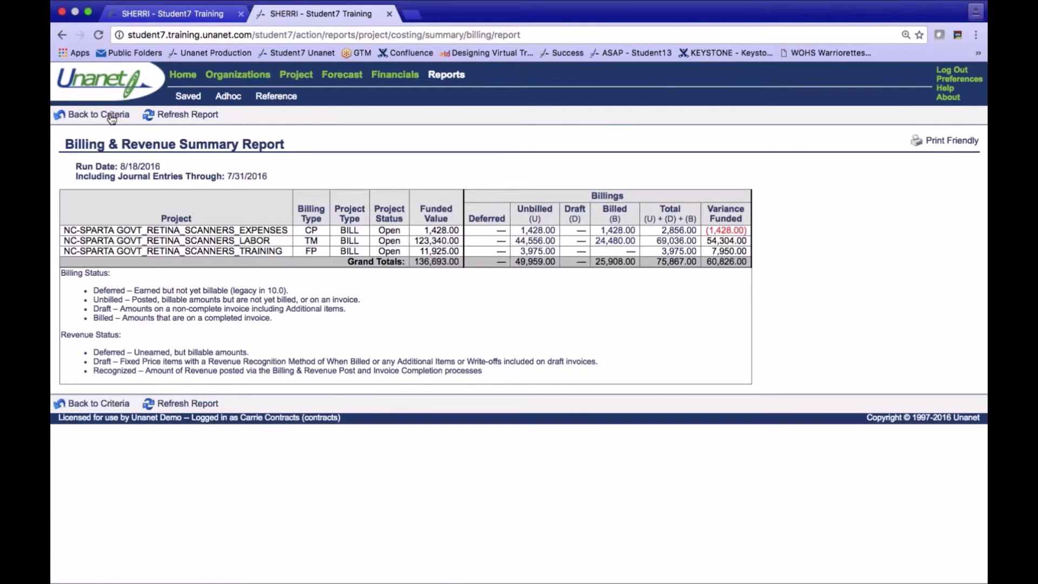
left_click(538, 252)
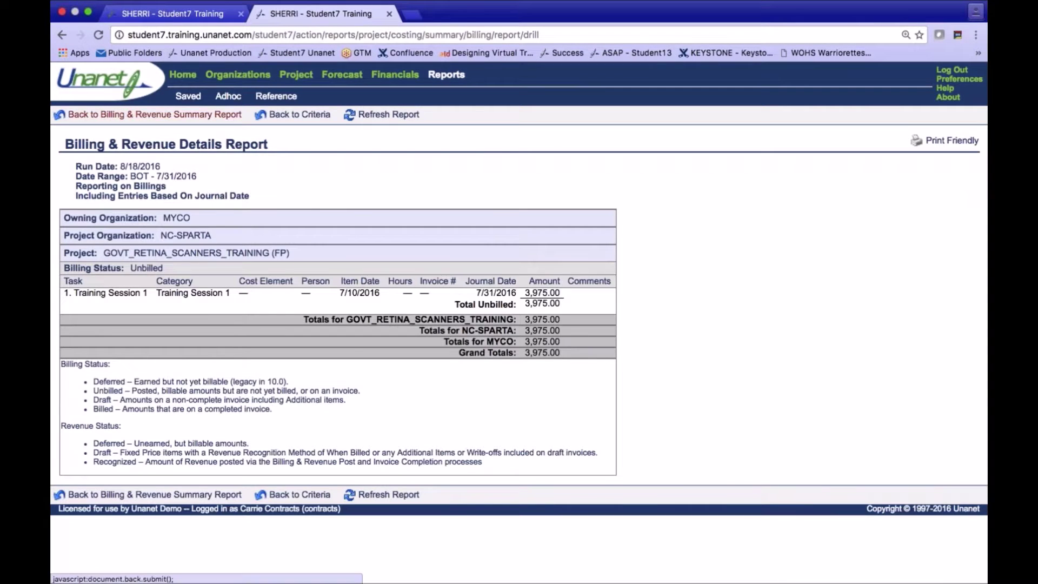
left_click(148, 114)
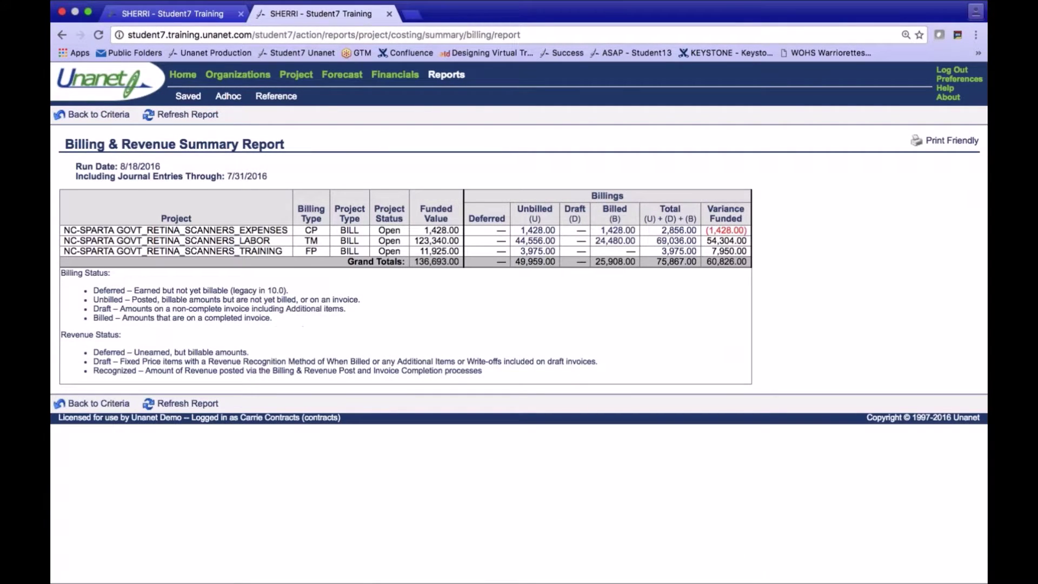
- Open the Add Invoice search in the original browser tab and filter the projects by the project code "govt"
left_click(170, 13)
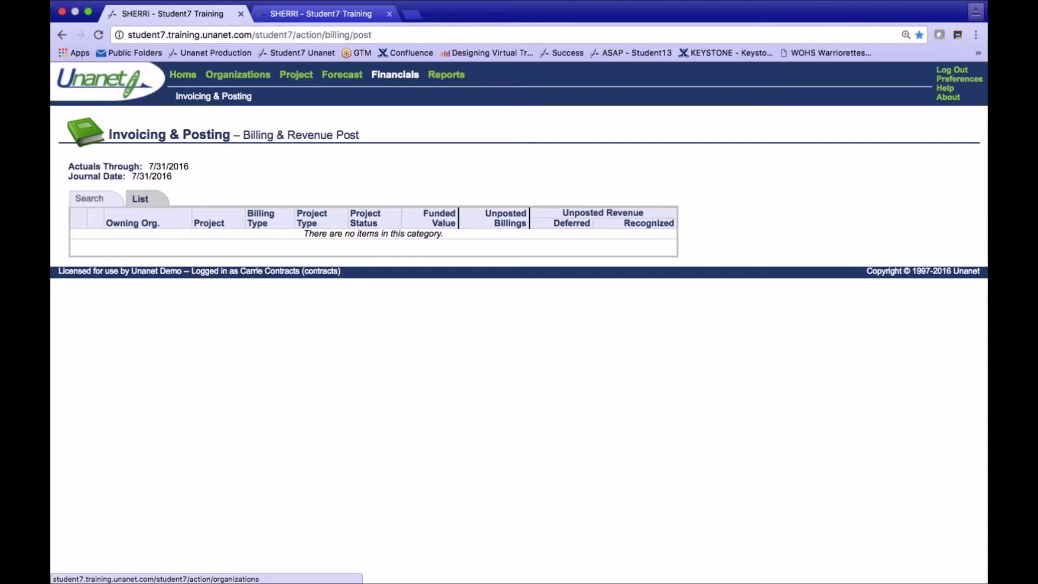
mouse_move(228, 102)
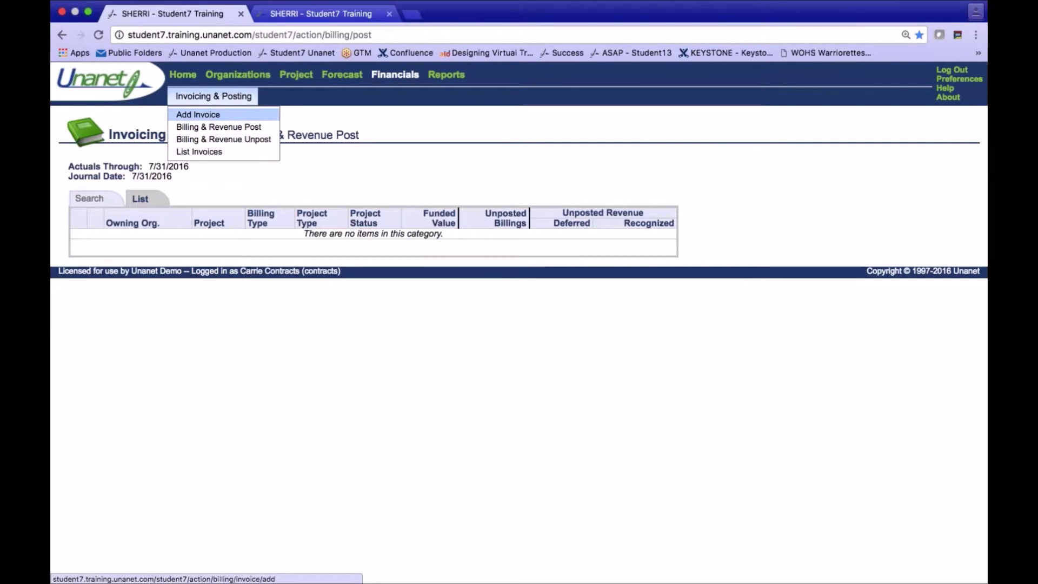
left_click(215, 115)
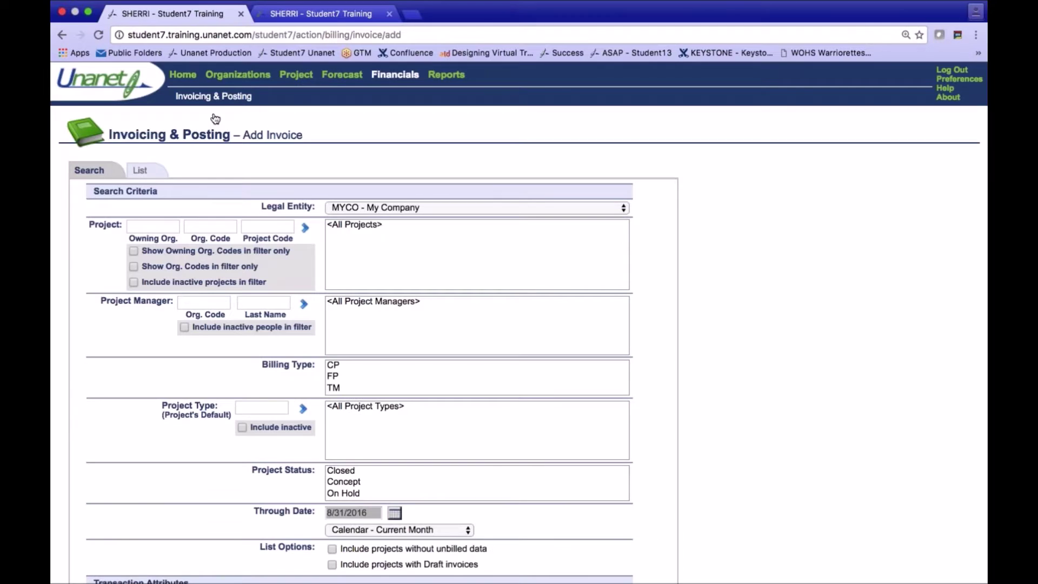
left_click(267, 226)
type("govt")
left_click(305, 228)
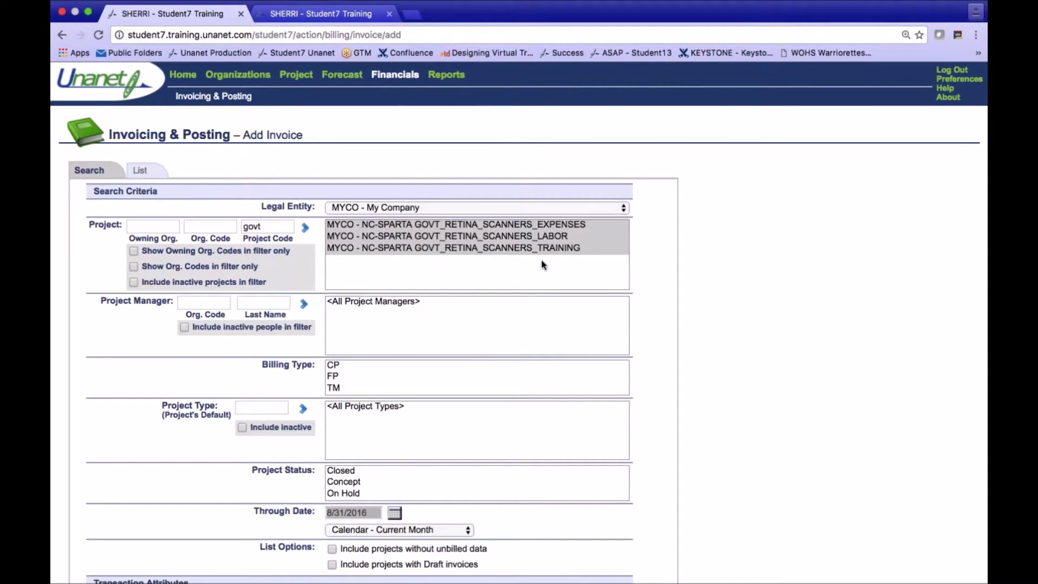
- Set the through date to Calendar - Previous Month and the invoice date to 7/31/2016
scroll(455, 352, "down", 3)
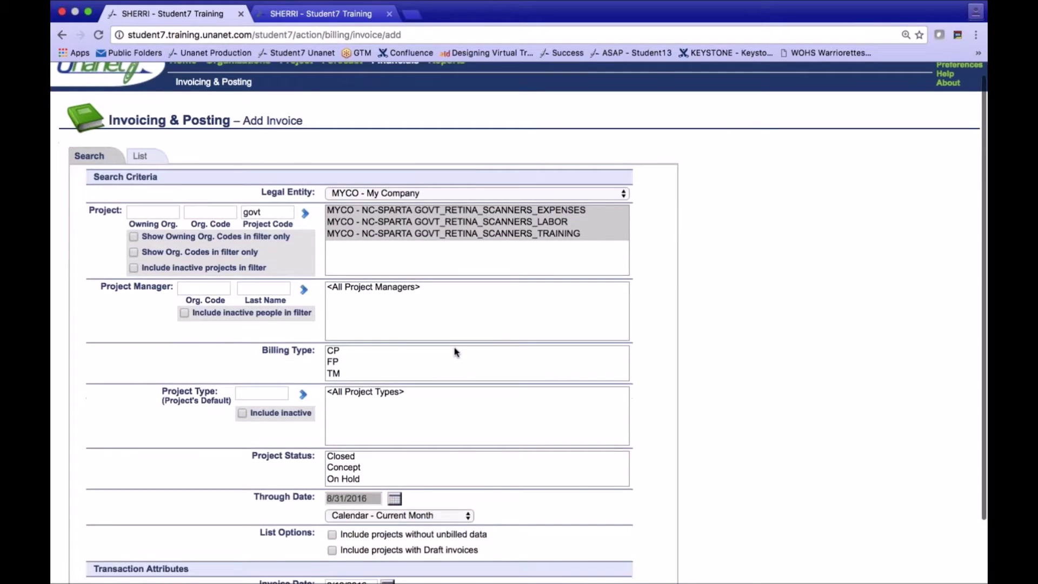
left_click(415, 441)
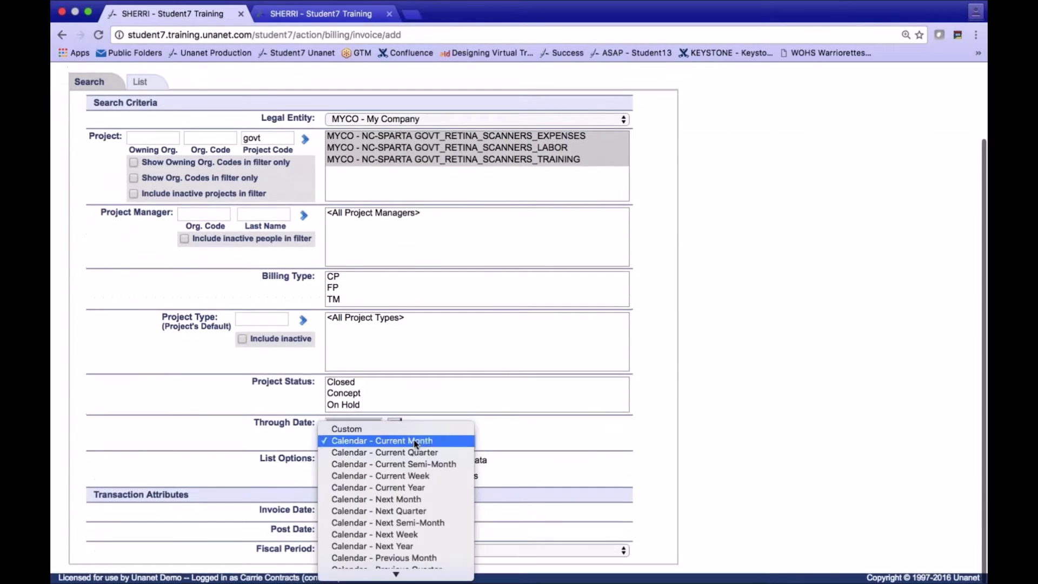
left_click(415, 561)
left_click(368, 512)
left_click_drag(368, 512, 319, 508)
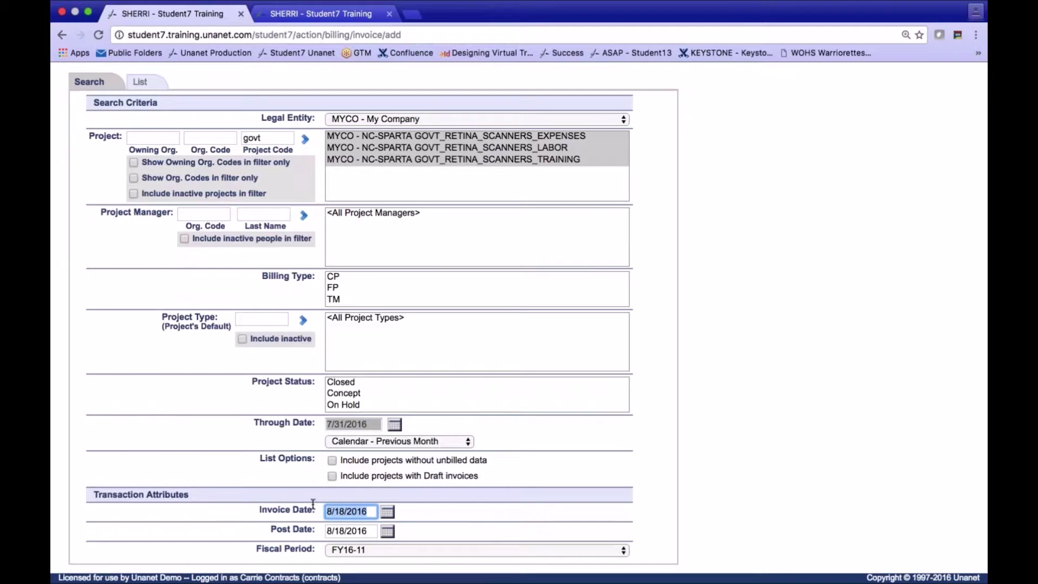
type("7")
type("/31/2016")
- Set the invoice post date to 7/31/2016 and list the projects ready for invoicing
left_click(372, 530)
left_click_drag(372, 530, 319, 529)
type("7 31")
key("Tab")
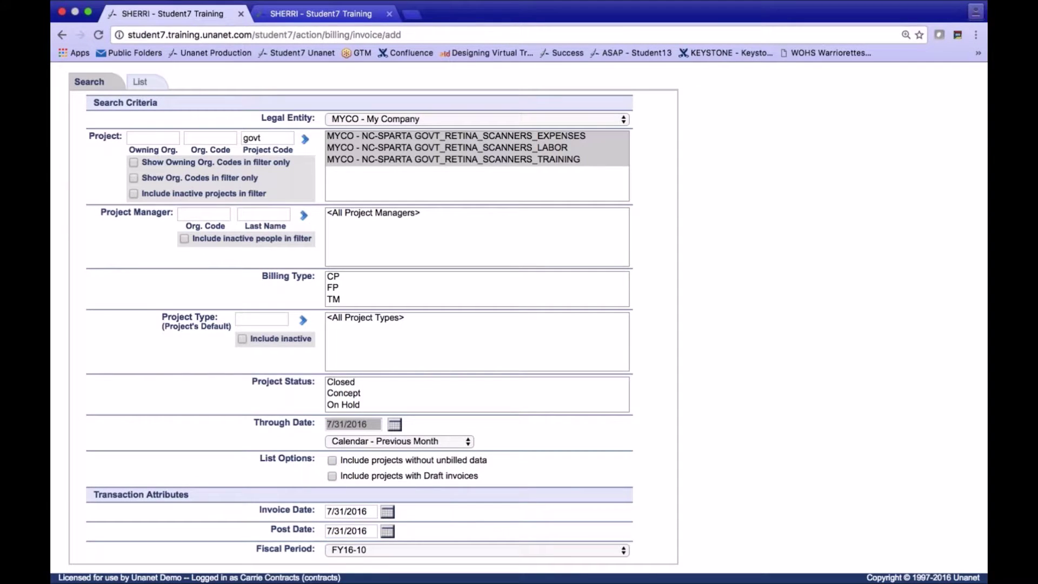
scroll(167, 355, "up", 5)
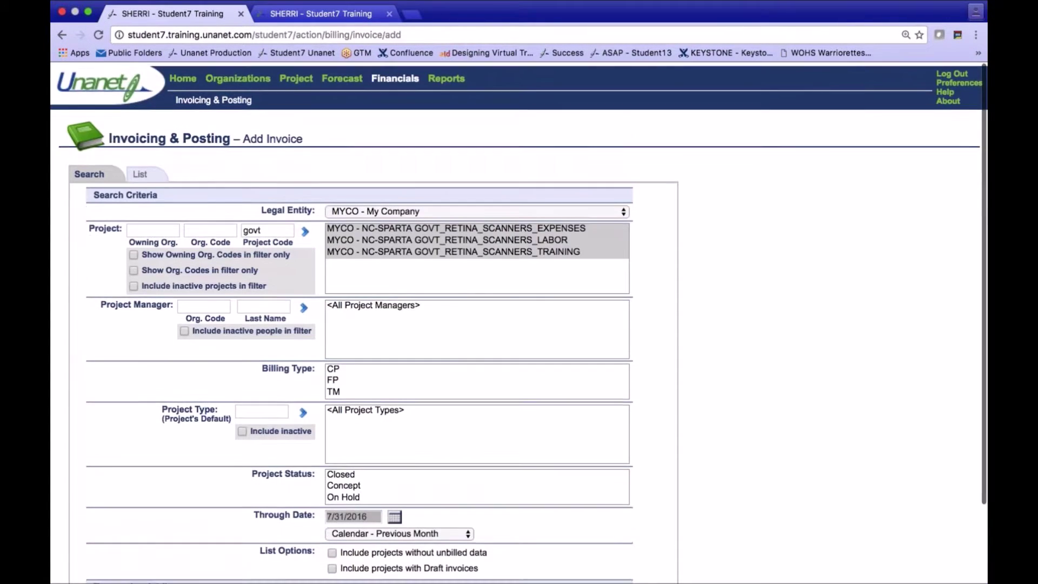
left_click(143, 171)
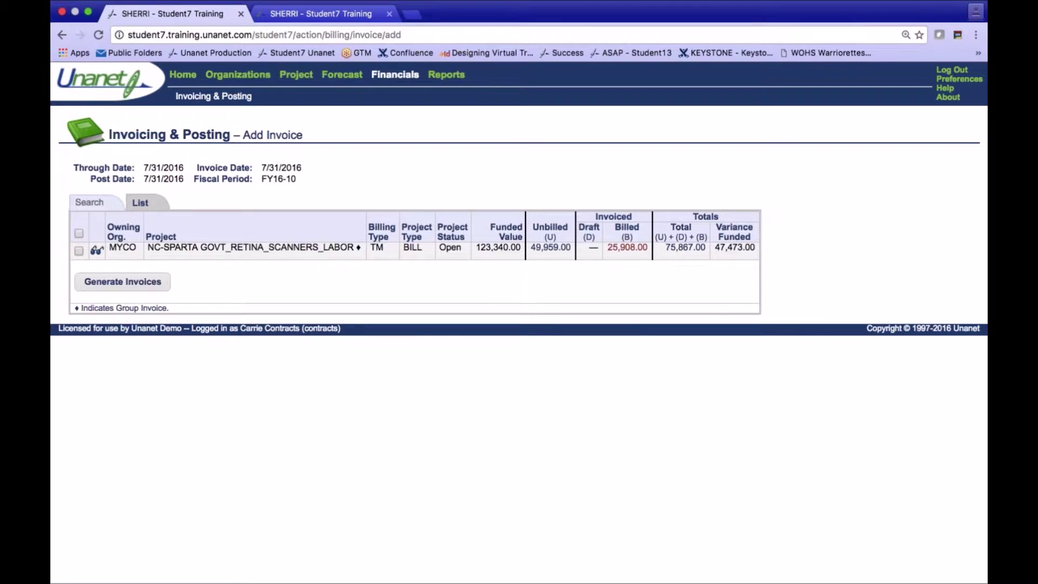
- Open the billed details of the GOVT_RETINA_SCANNERS_LABOR group invoice and review the billed entries of its projects
left_click(615, 250)
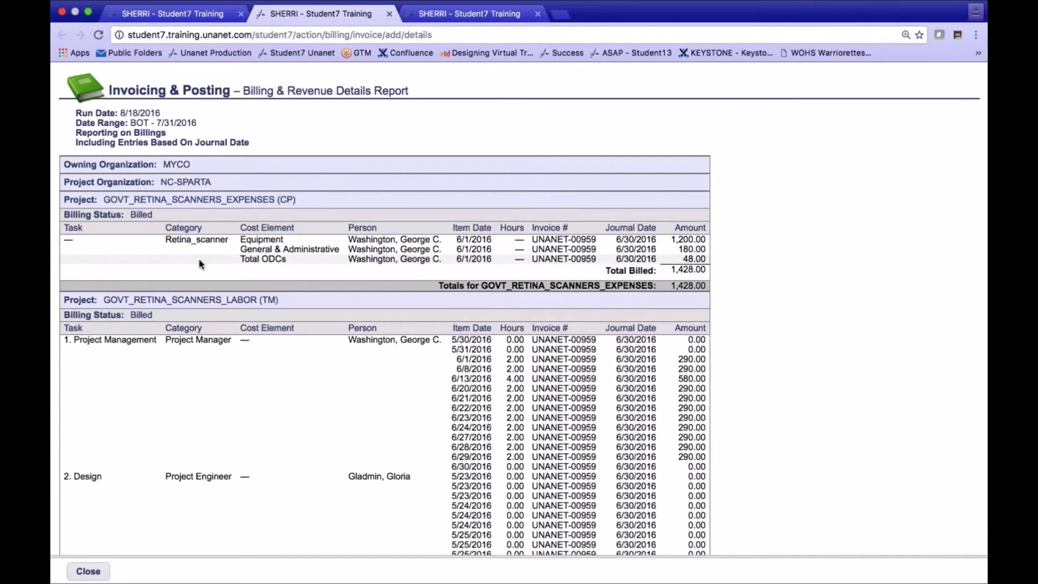
scroll(201, 264, "down", 3)
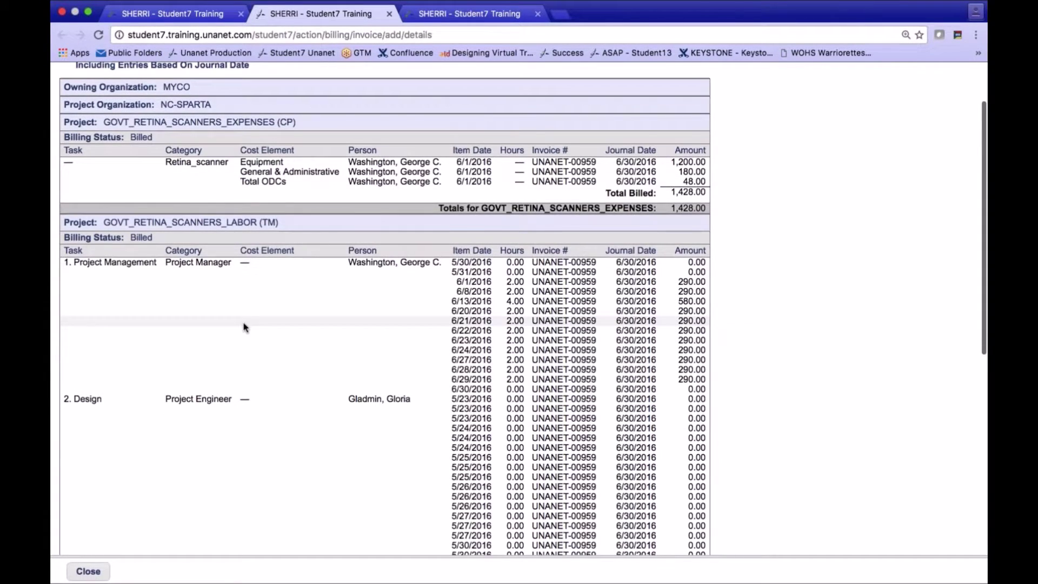
scroll(245, 327, "down", 10)
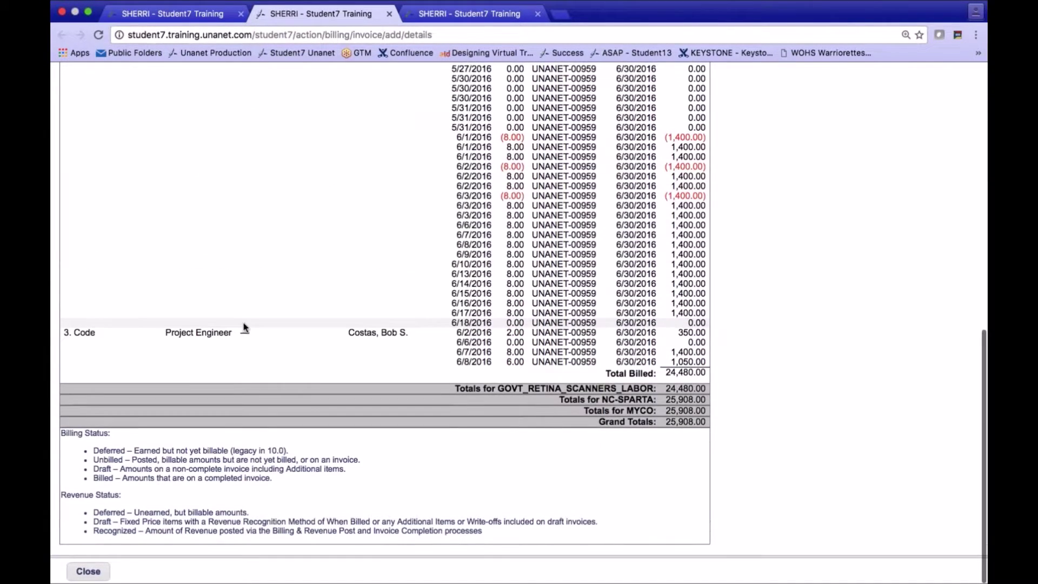
scroll(244, 326, "up", 15)
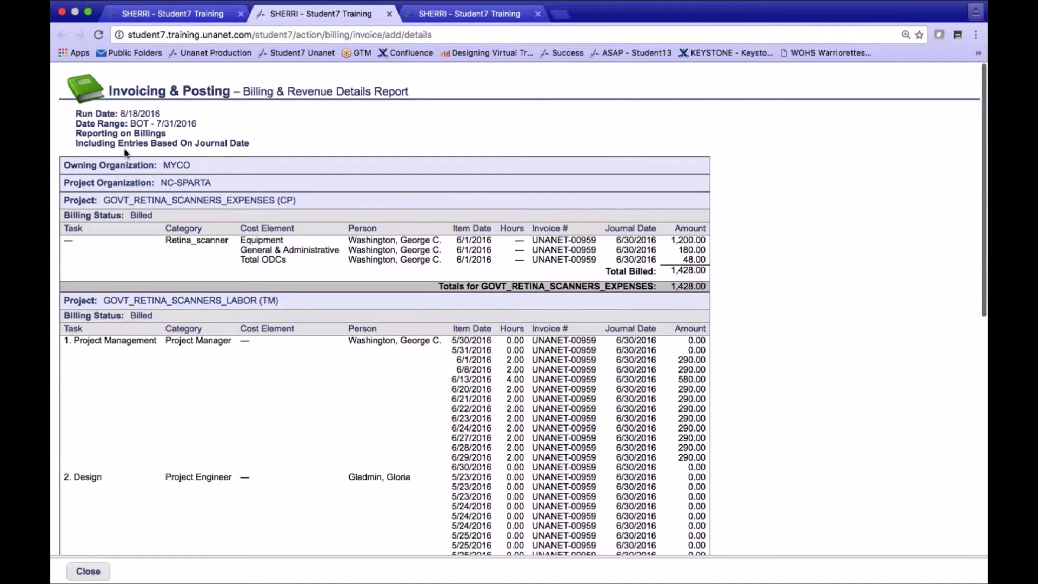
- Close the billed details, generate the invoice for the NC-SPARTA GOVT_RETINA_SCANNERS_LABOR project and display it in the invoice list
left_click(88, 572)
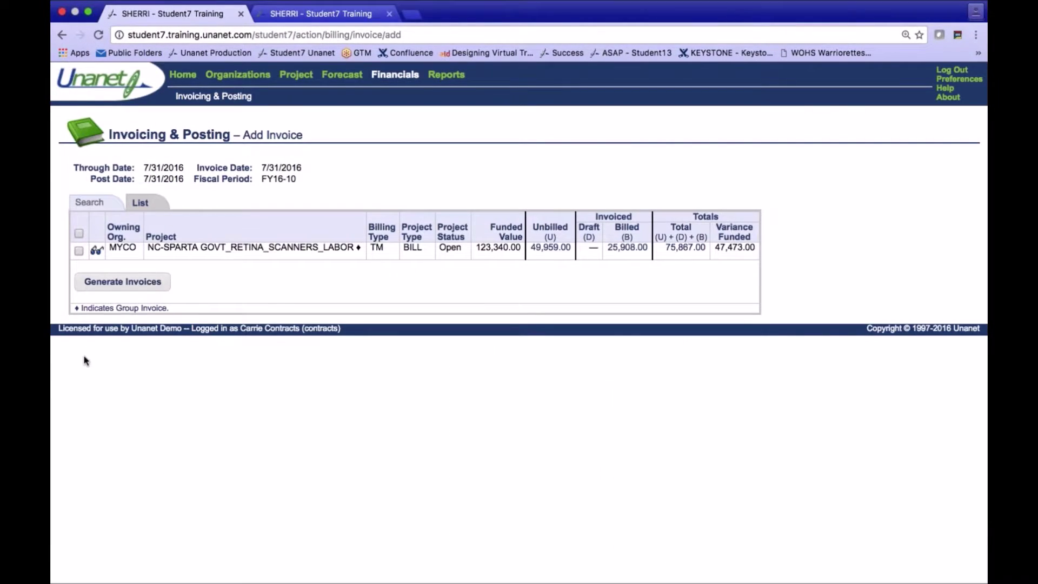
left_click(79, 251)
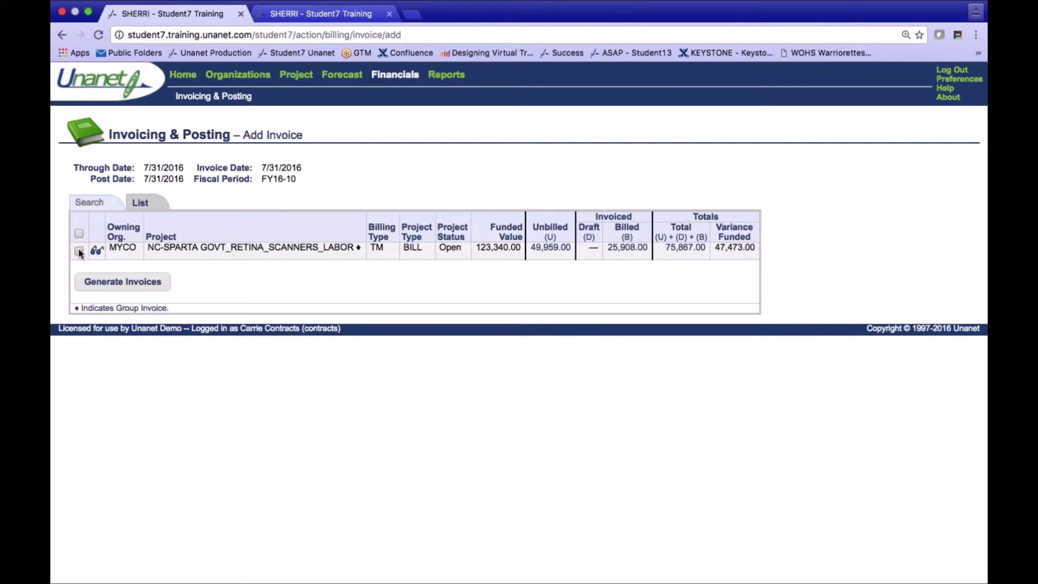
left_click(93, 283)
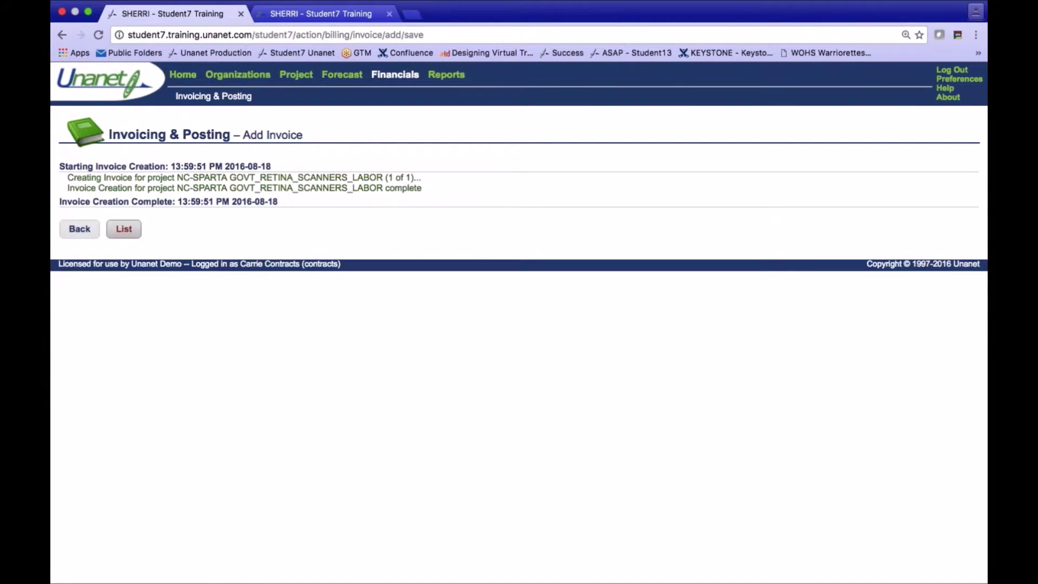
left_click(124, 229)
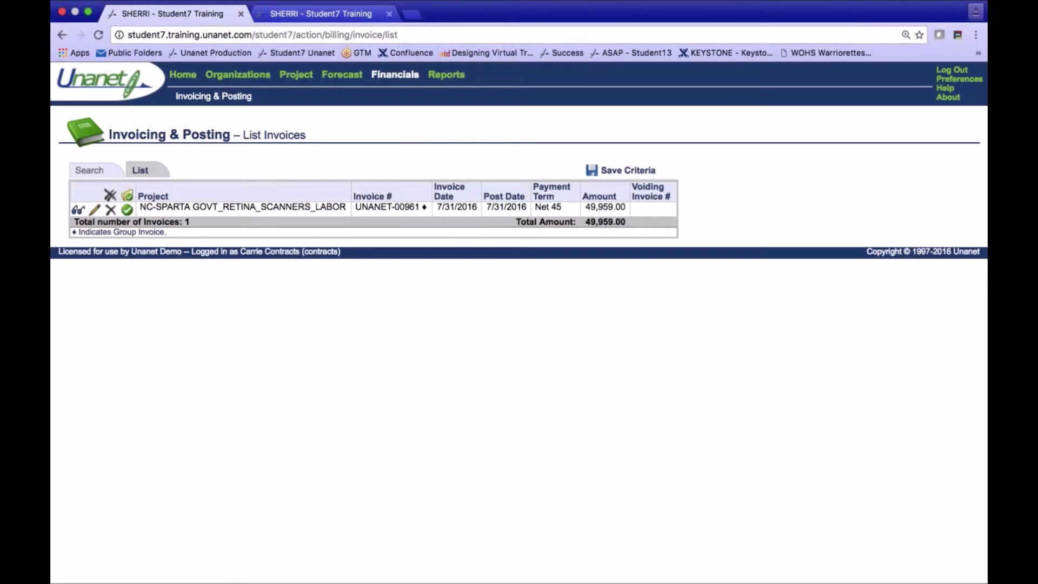
- Open the generated GOVT_RETINA_SCANNERS_LABOR invoice for editing and review its preview, from the summary page through the per-project task details
left_click(96, 211)
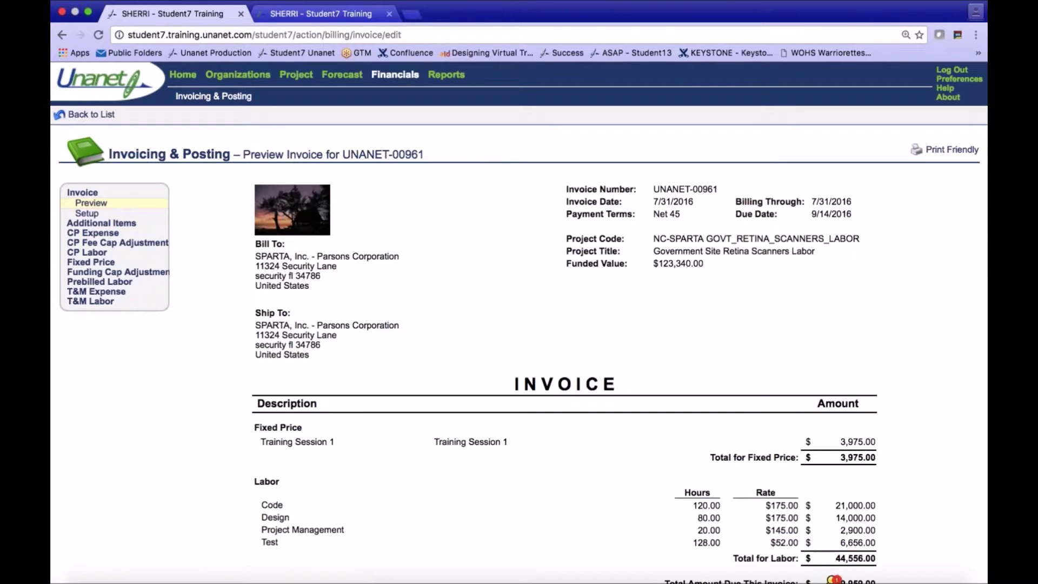
scroll(229, 325, "down", 2)
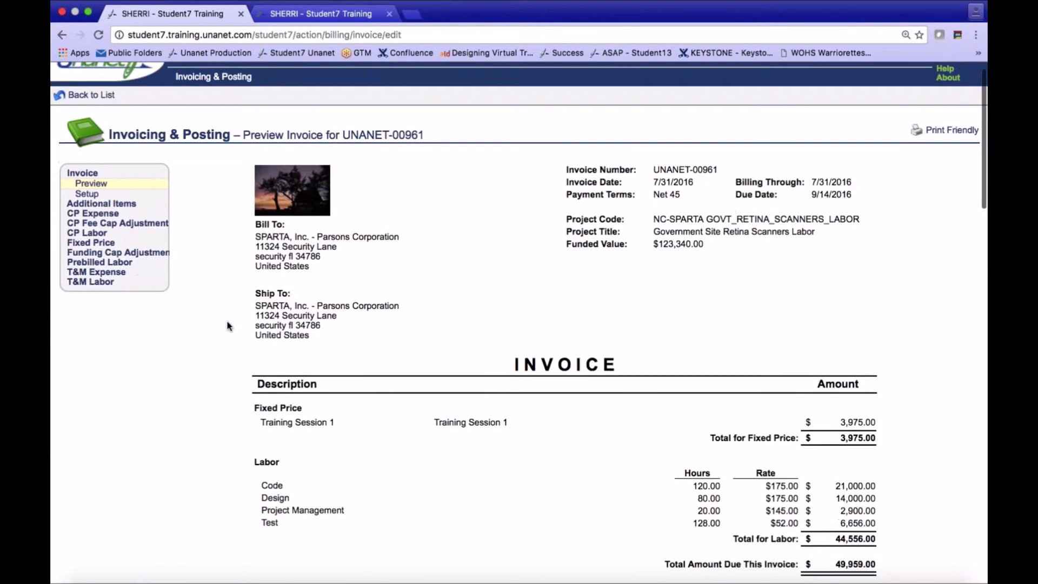
scroll(230, 325, "down", 1)
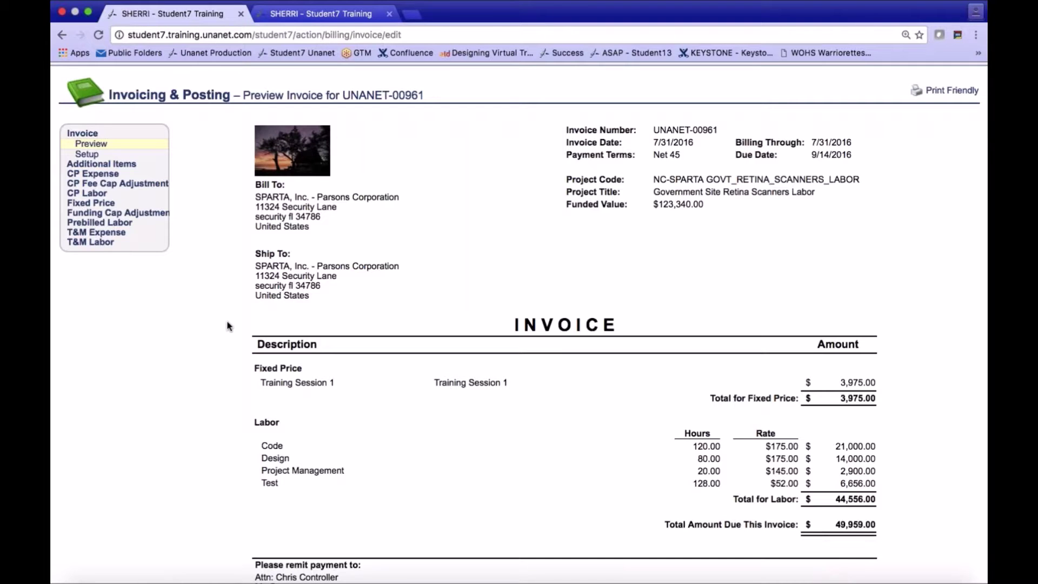
scroll(228, 324, "down", 1)
scroll(227, 326, "down", 3)
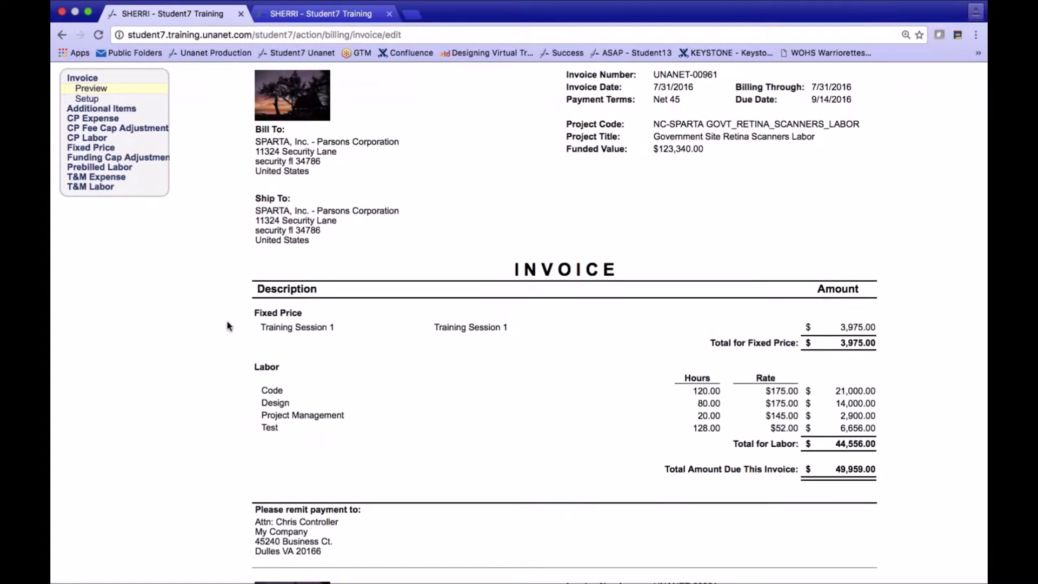
scroll(228, 326, "down", 2)
scroll(228, 326, "down", 1)
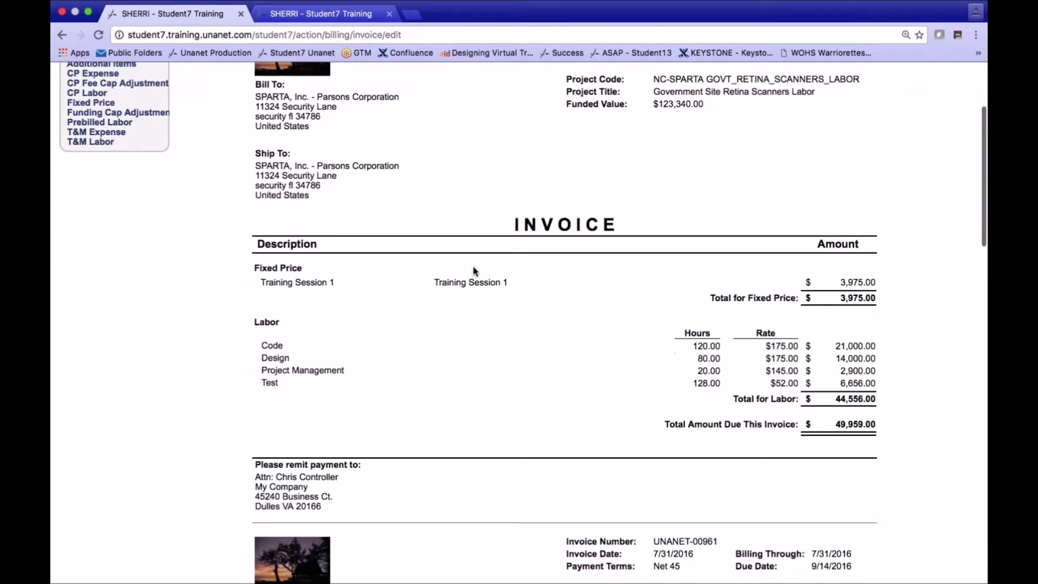
scroll(278, 309, "down", 10)
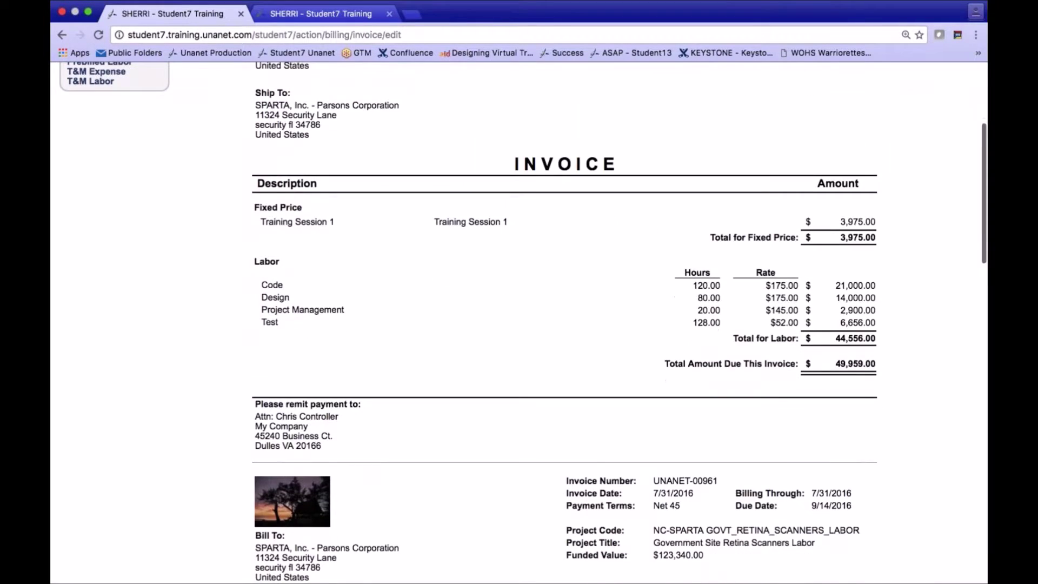
scroll(216, 323, "down", 20)
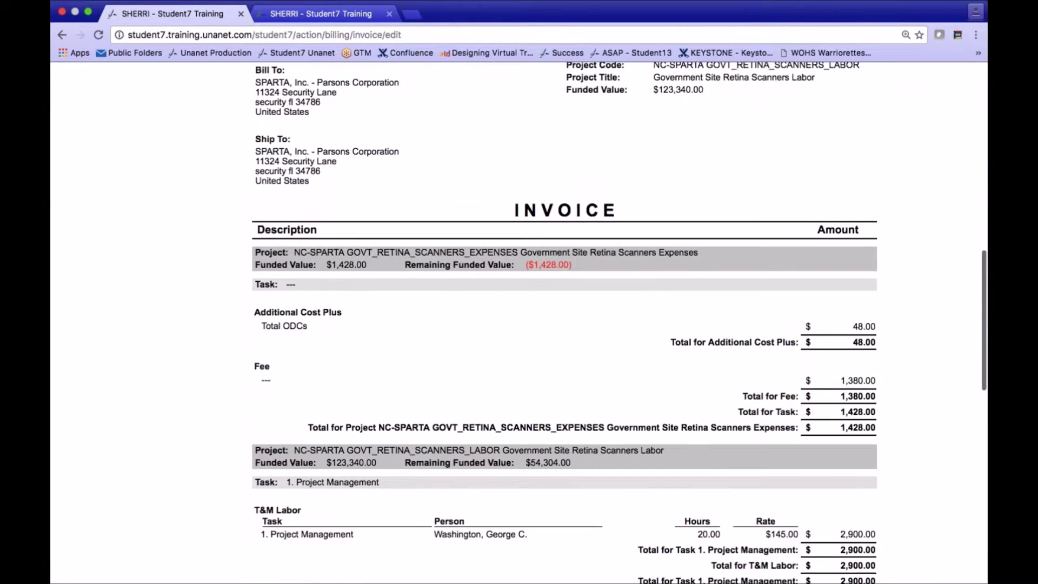
scroll(217, 321, "down", 10)
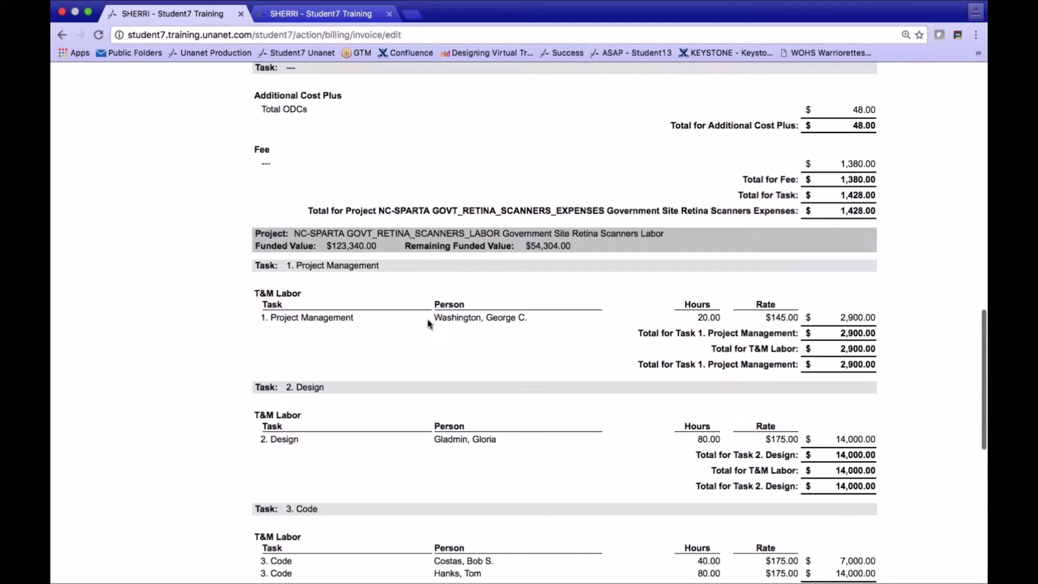
scroll(405, 334, "down", 4)
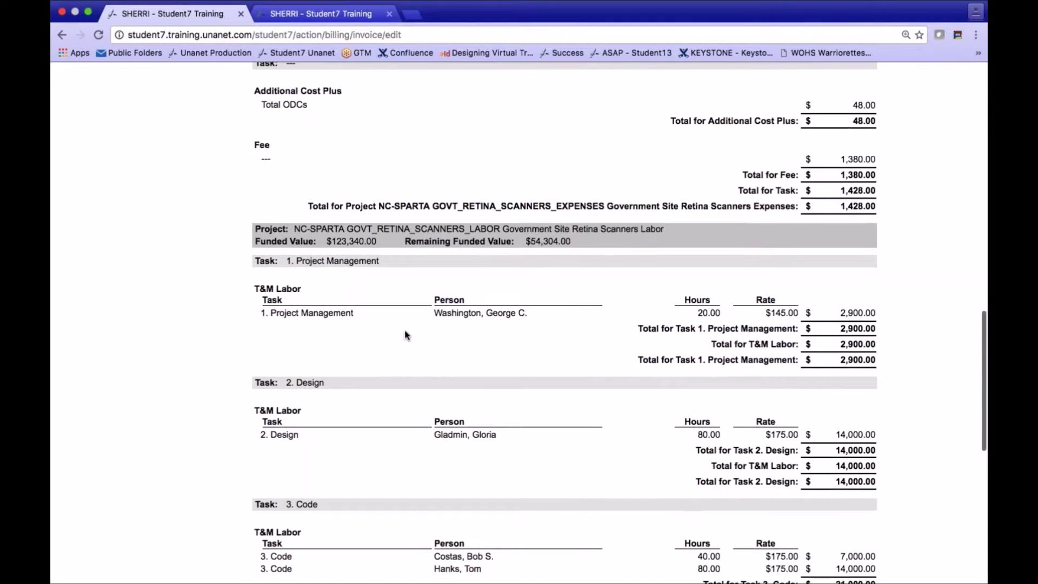
scroll(407, 336, "down", 15)
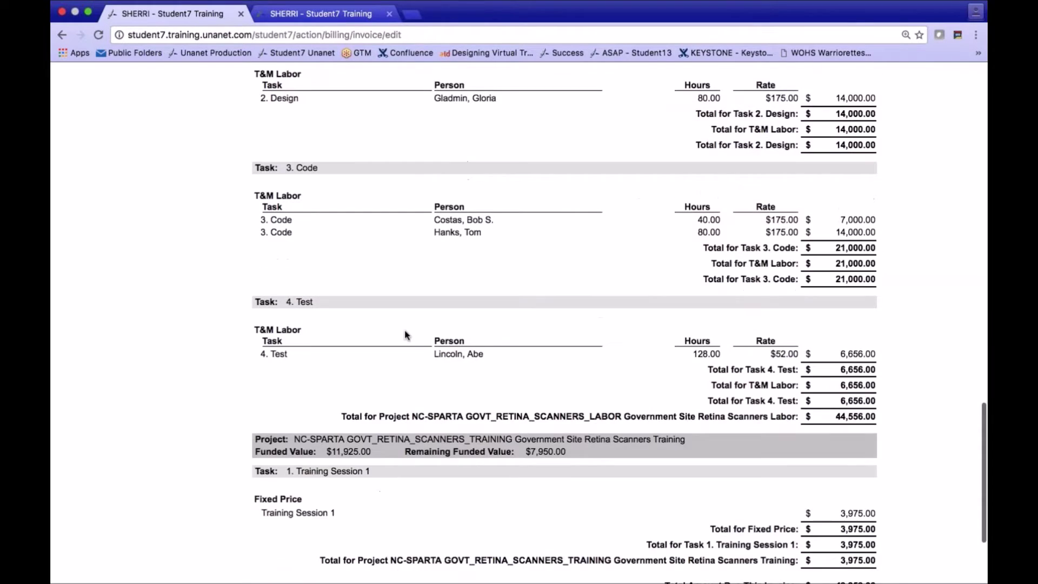
scroll(406, 335, "down", 5)
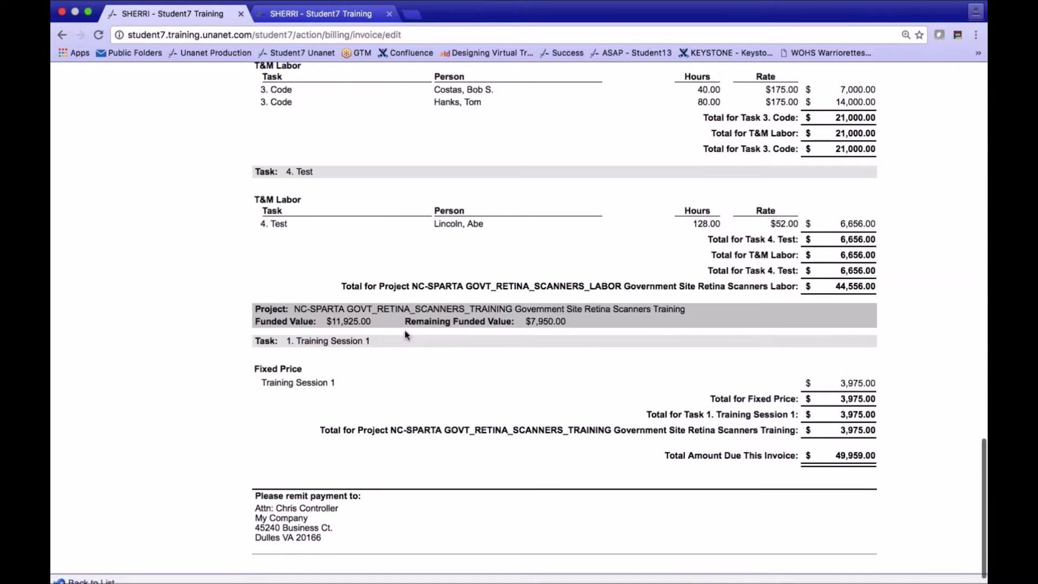
scroll(407, 335, "up", 10)
scroll(407, 335, "up", 20)
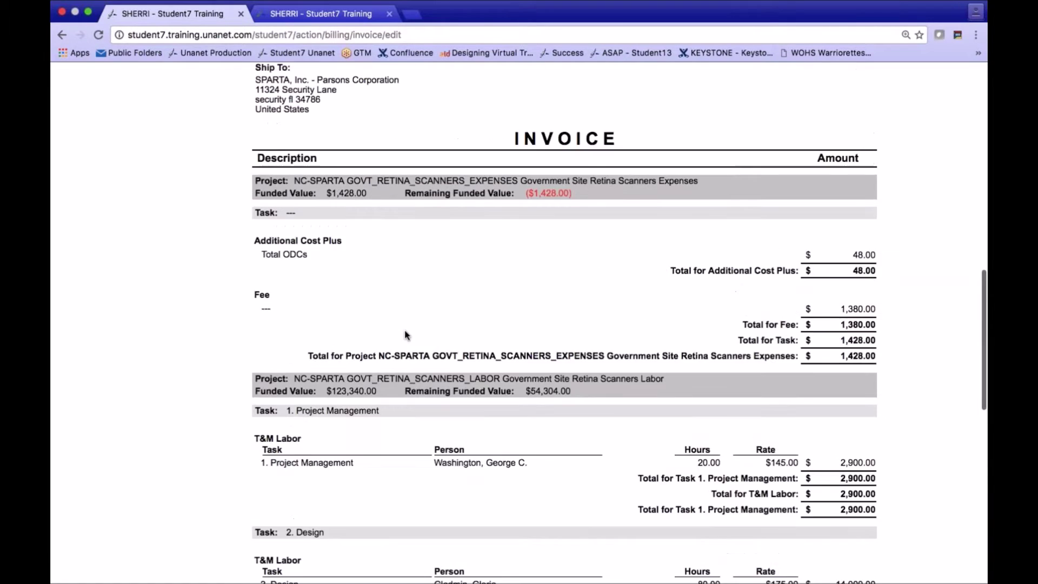
scroll(407, 336, "up", 5)
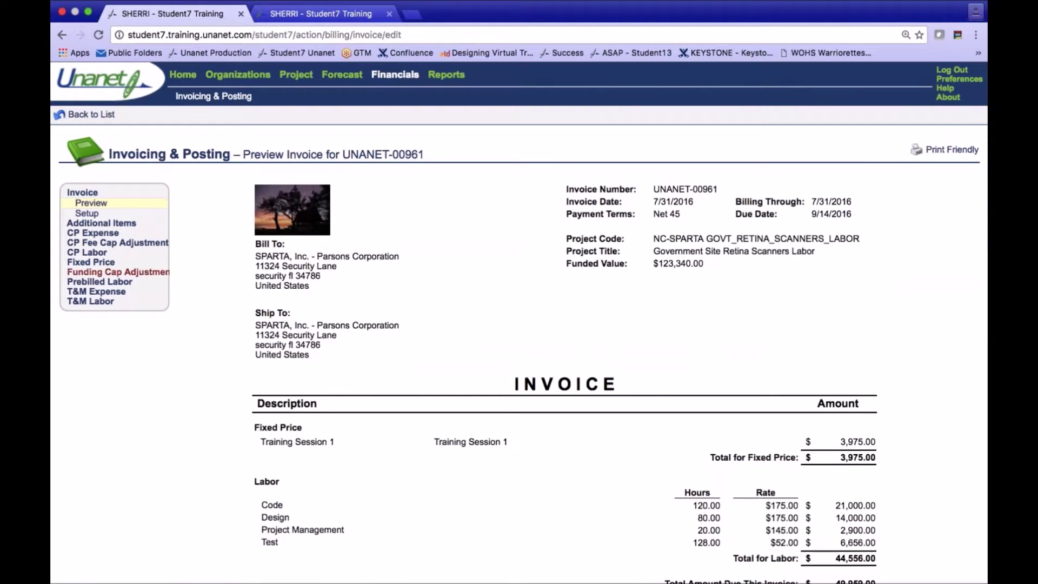
- Start an additional invoice item for the NC-SPARTA GOVT_RETINA_SCANNERS_LABOR project and leave it without saving
left_click(125, 225)
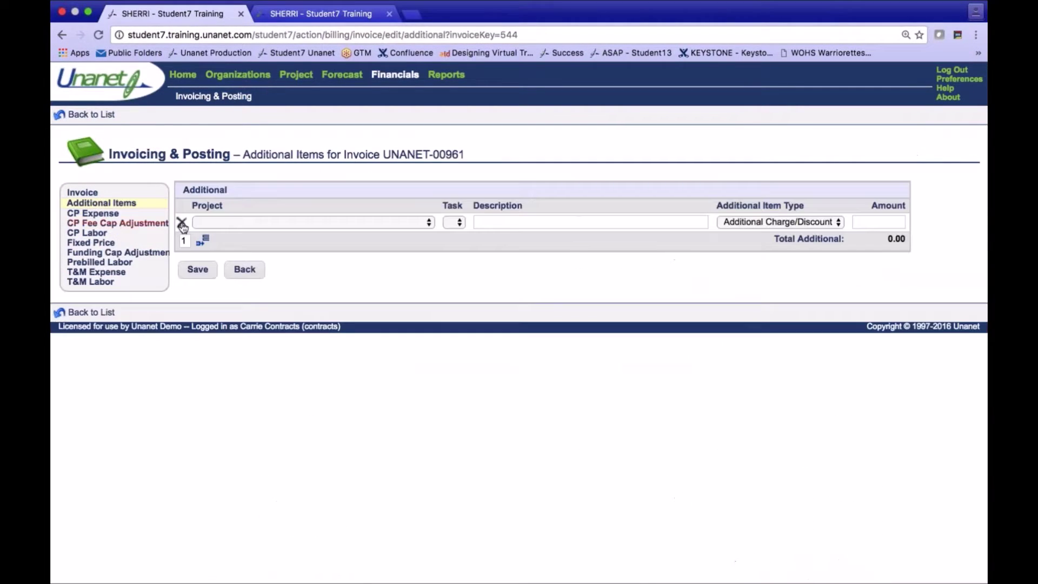
left_click(216, 222)
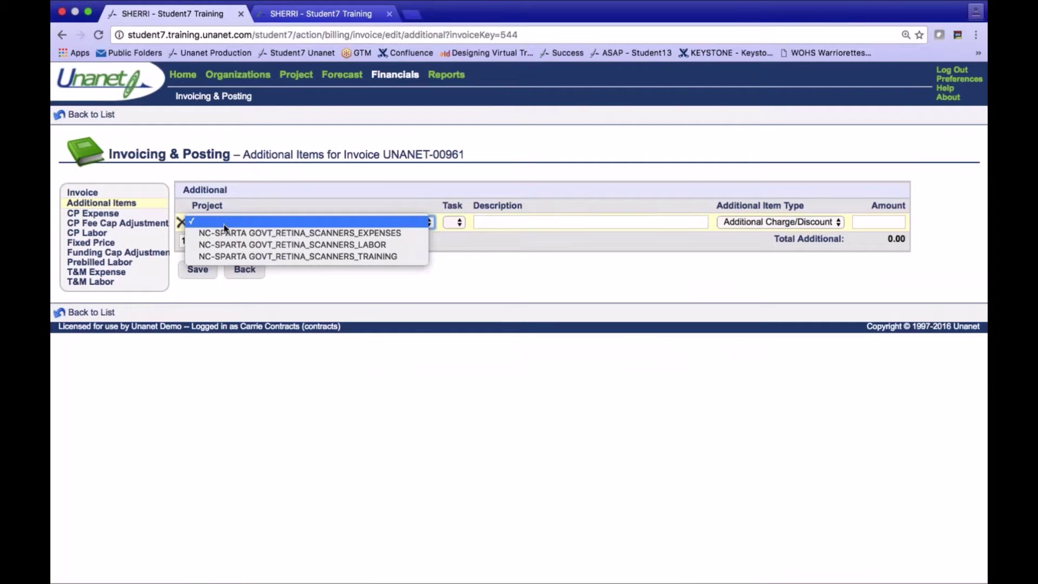
left_click(228, 246)
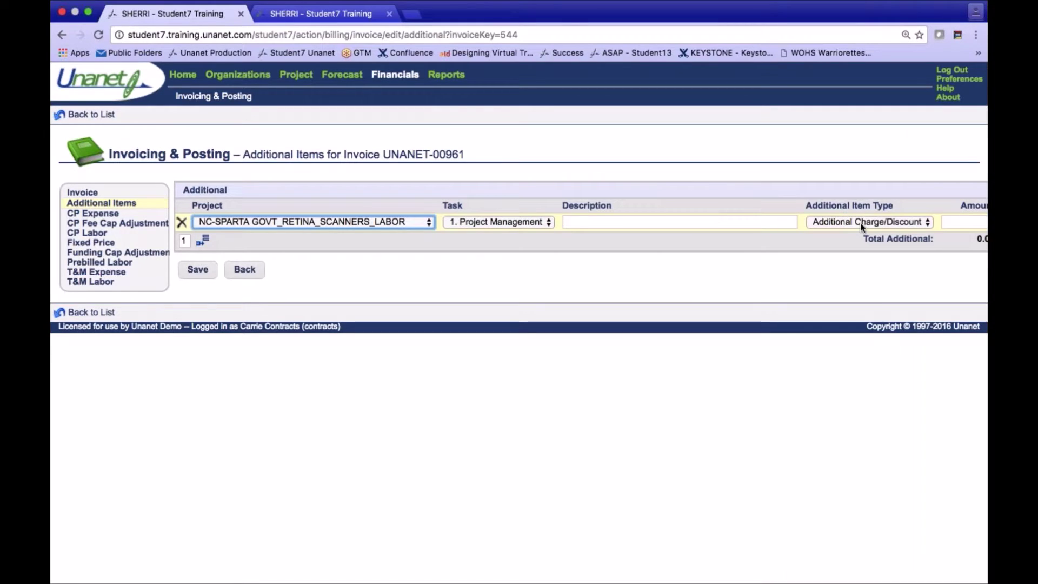
scroll(860, 228, "right", 2)
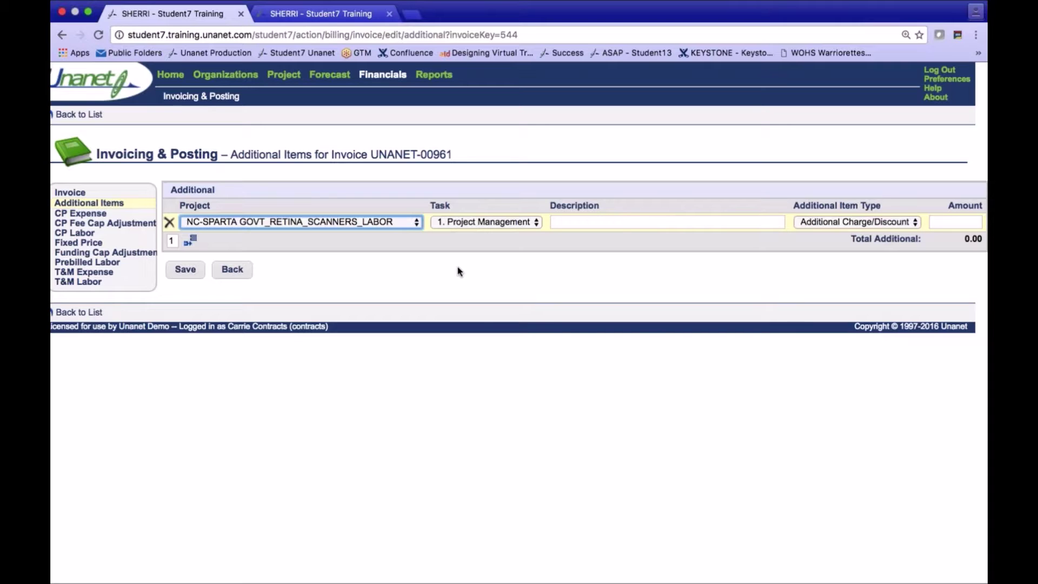
left_click(232, 269)
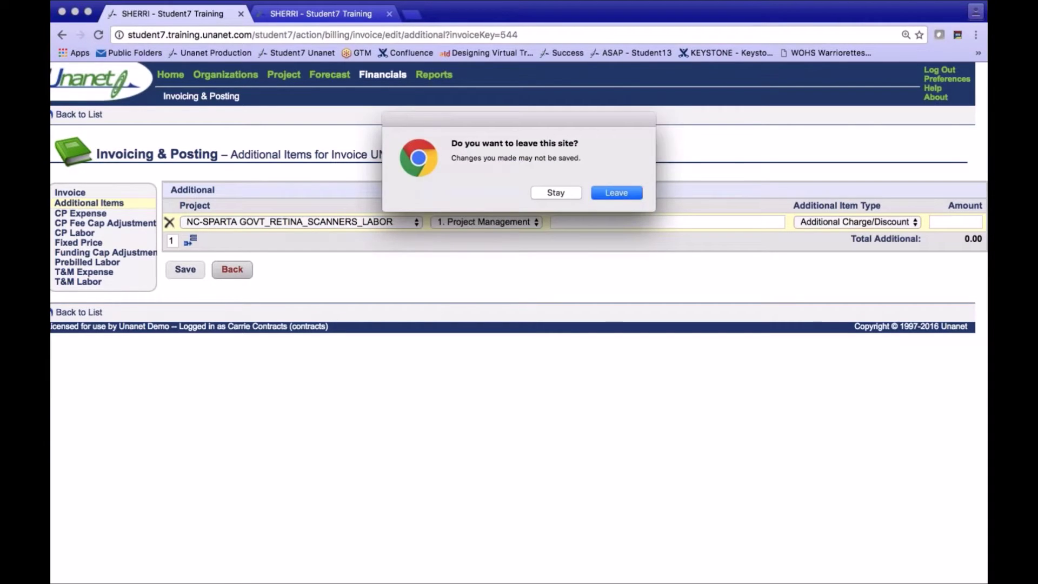
left_click(594, 196)
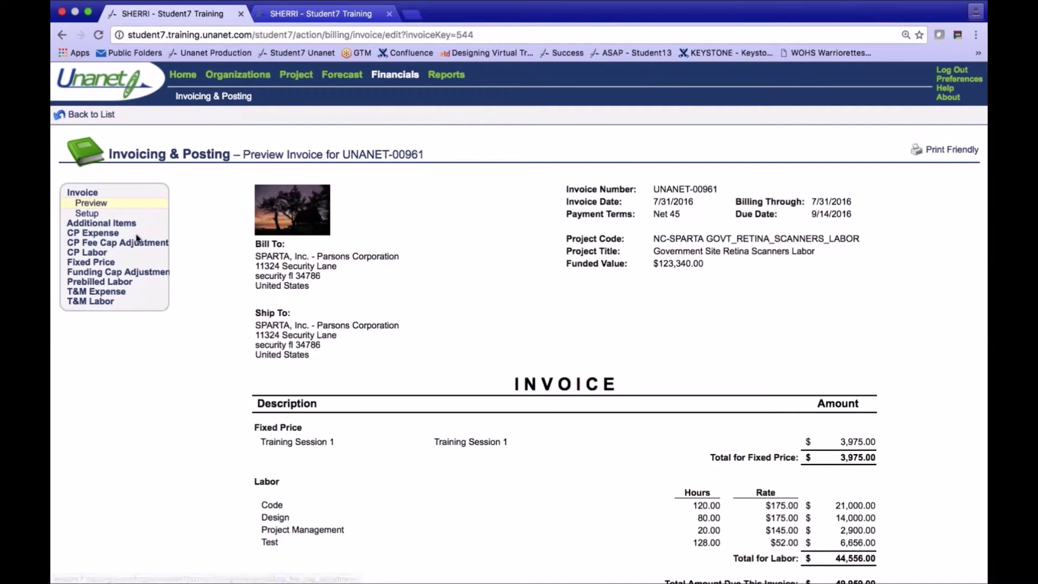
- Write off the Retina_scanner equipment item in the invoice's CP expenses
left_click(91, 235)
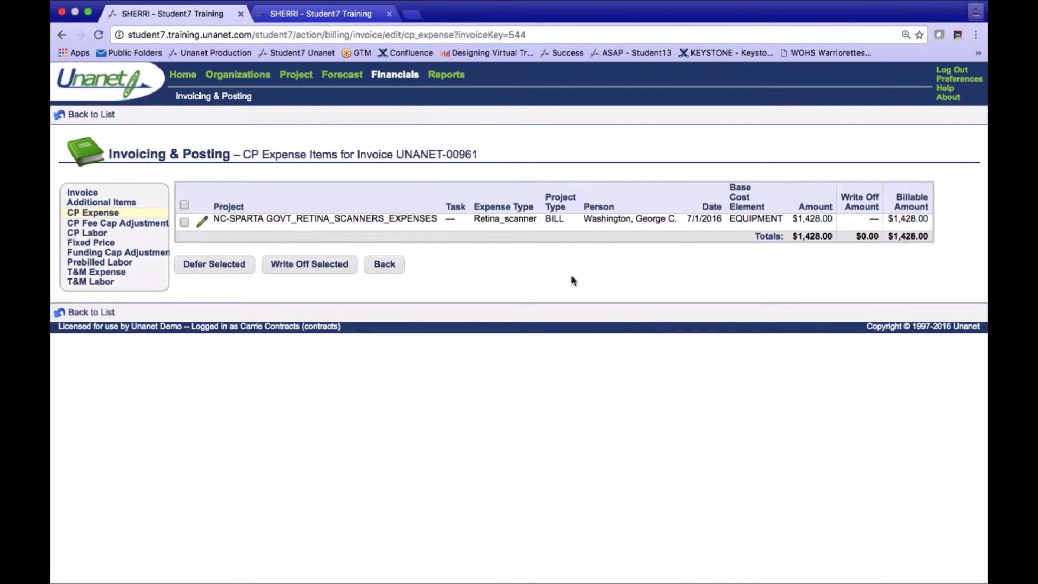
left_click(183, 223)
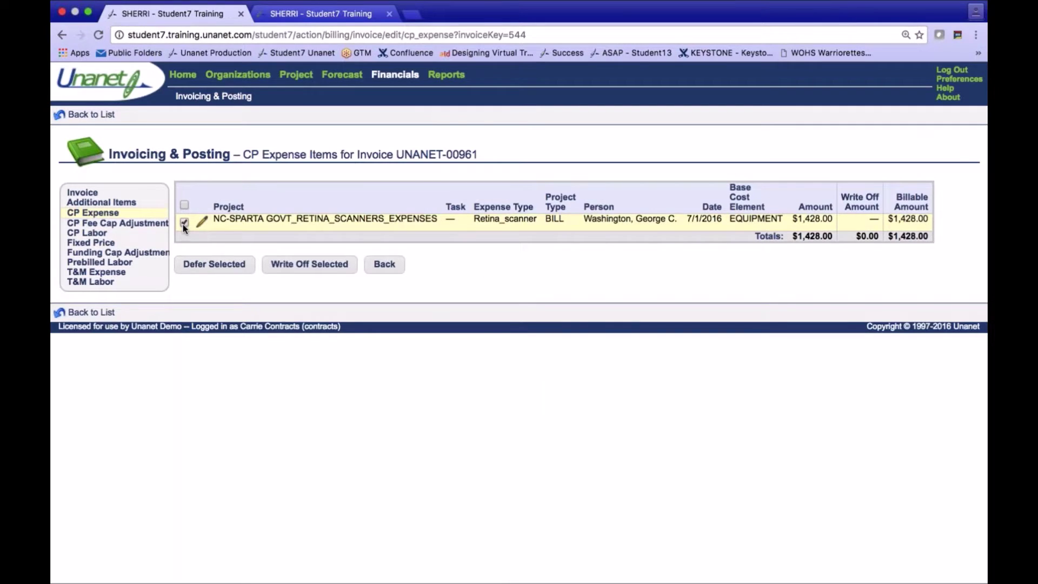
left_click(296, 267)
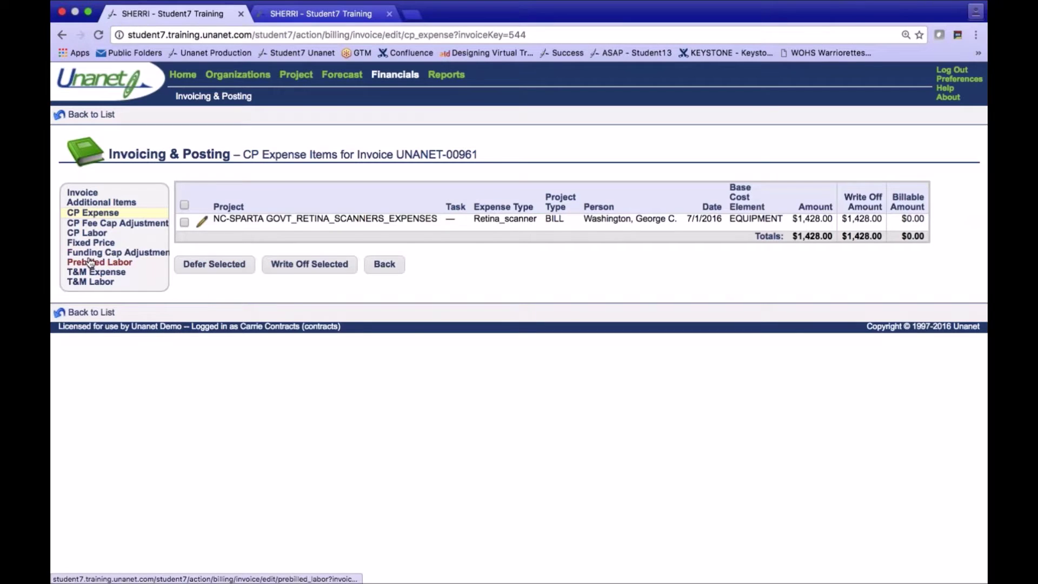
- Check the invoice's CP fee cap adjustment and T&M expense items, and examine the columns of its T&M labor items
left_click(93, 223)
left_click(96, 273)
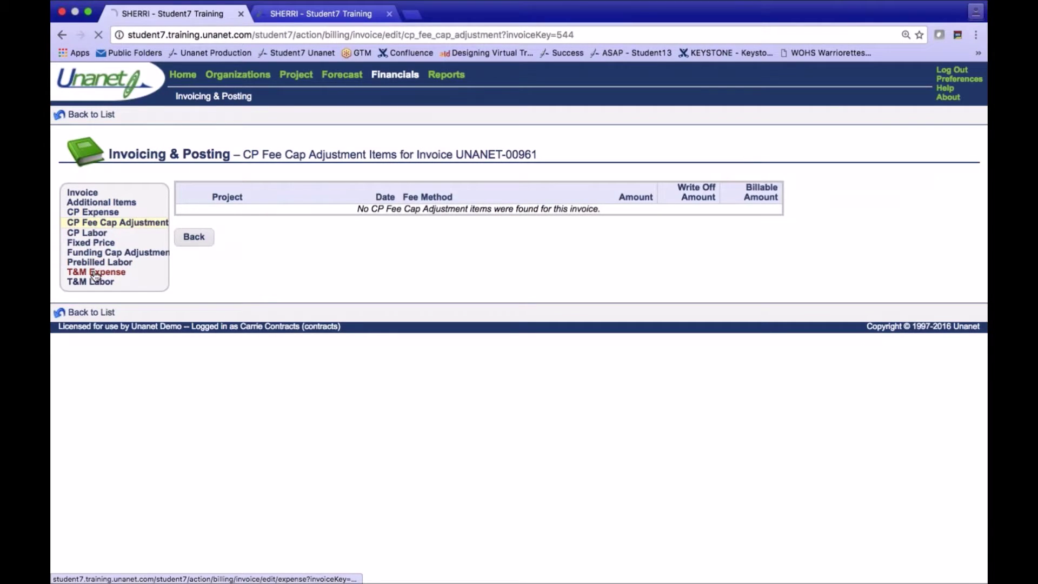
left_click(92, 282)
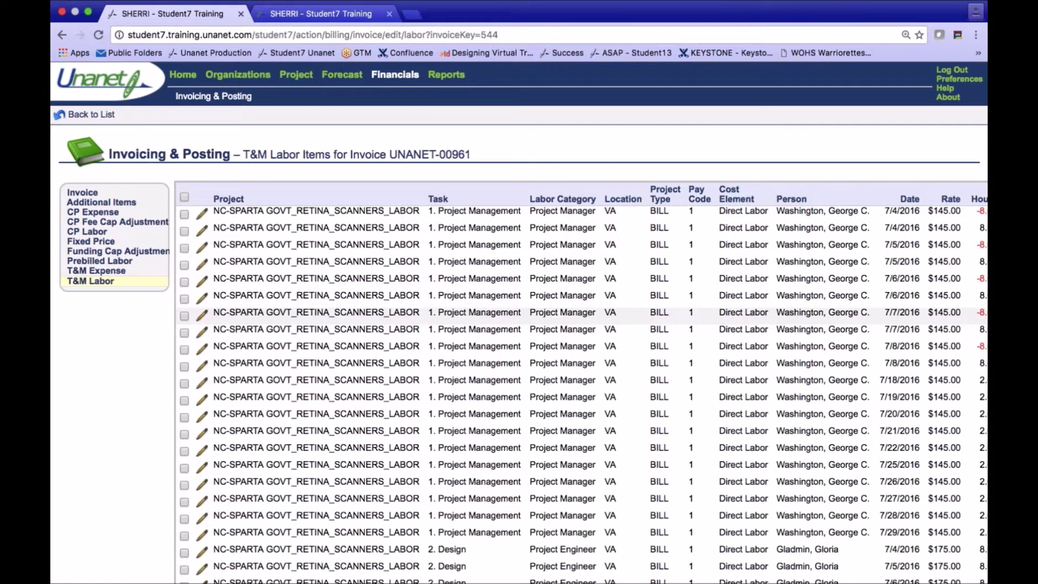
scroll(267, 316, "right", 1)
scroll(267, 315, "right", 5)
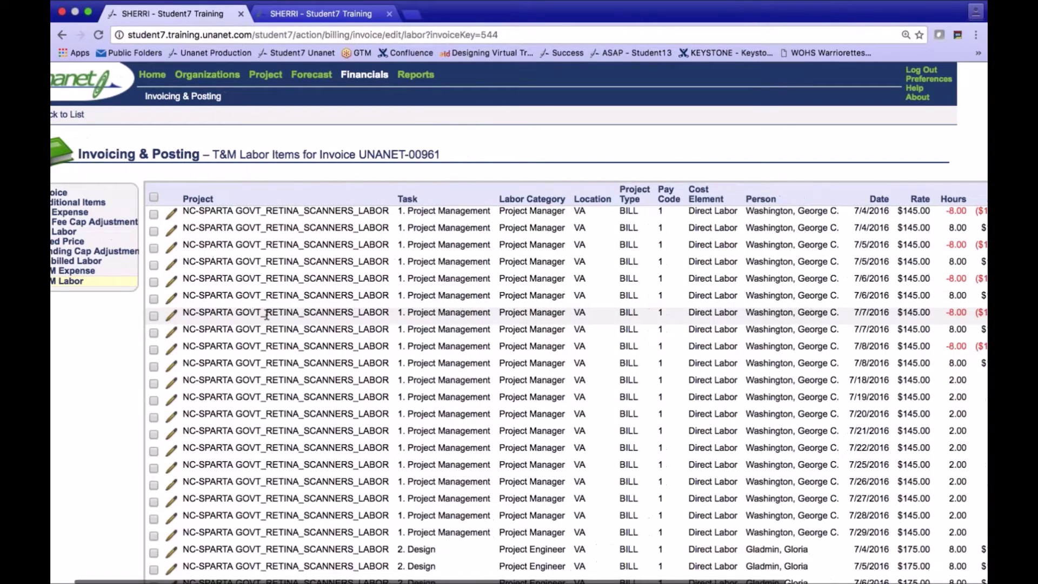
scroll(266, 315, "right", 3)
scroll(227, 303, "left", 15)
- Select the first Project Management labor item dated 7/4/2016 and look through the full list of T&M labor items
left_click(185, 214)
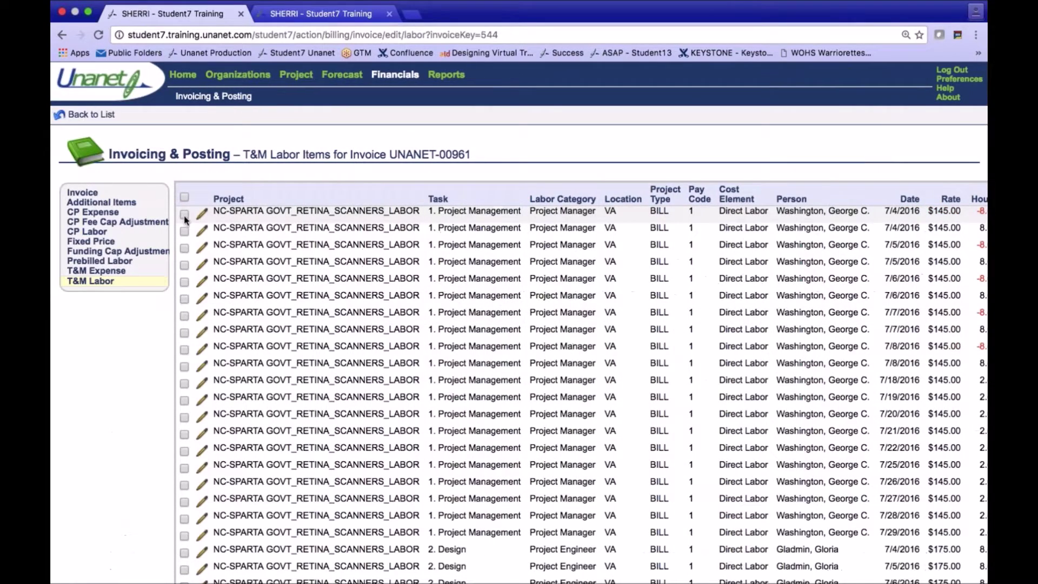
scroll(138, 336, "down", 1)
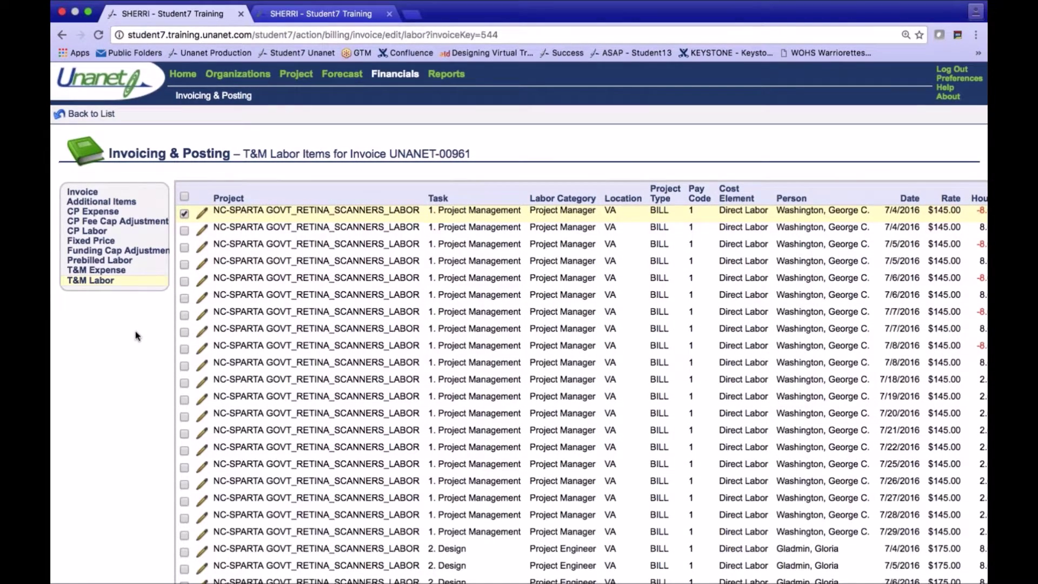
scroll(137, 336, "down", 5)
scroll(137, 336, "down", 10)
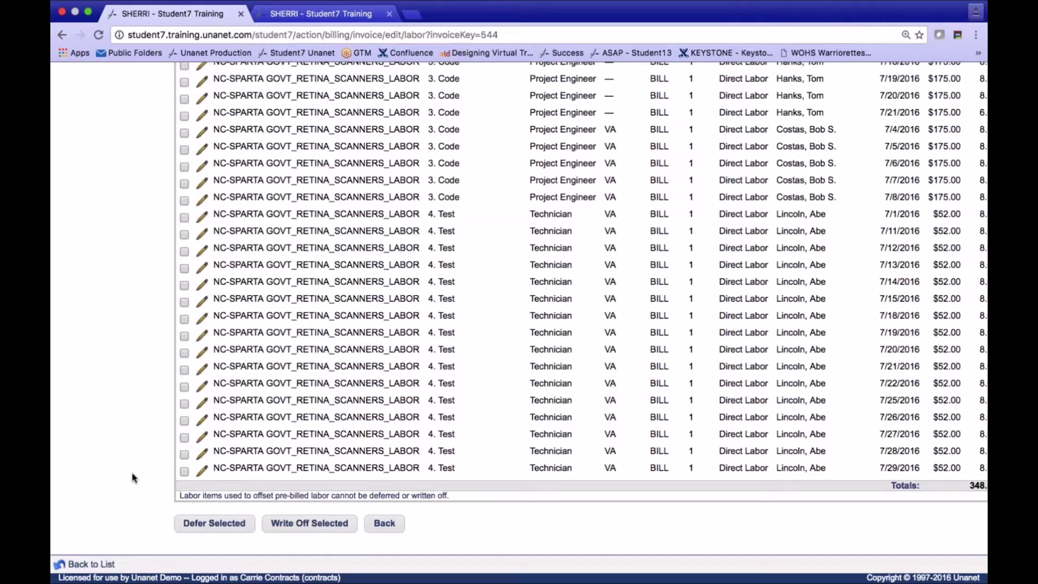
scroll(134, 478, "up", 1)
scroll(134, 478, "up", 5)
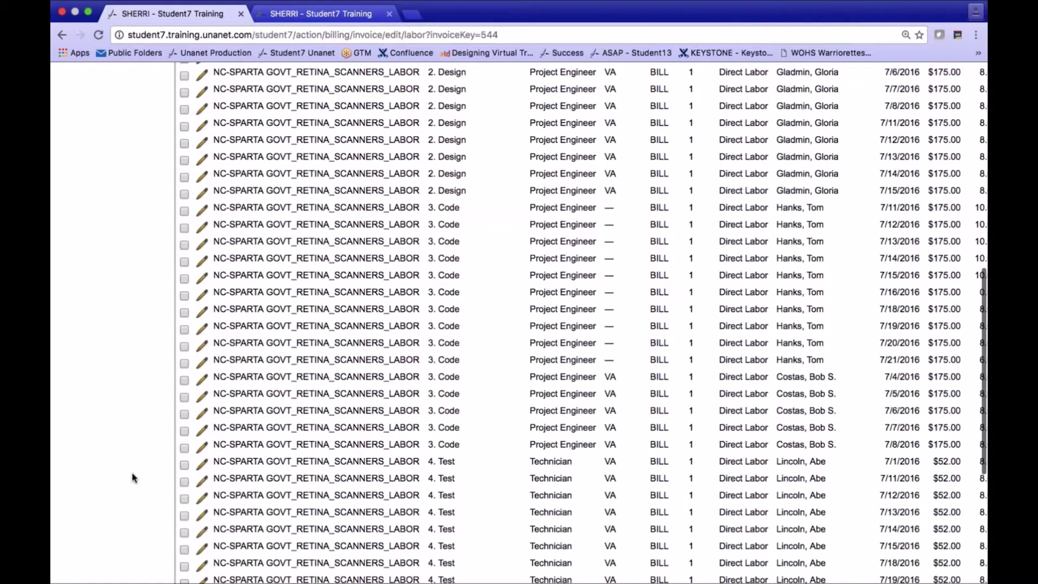
scroll(134, 478, "up", 5)
scroll(135, 478, "up", 4)
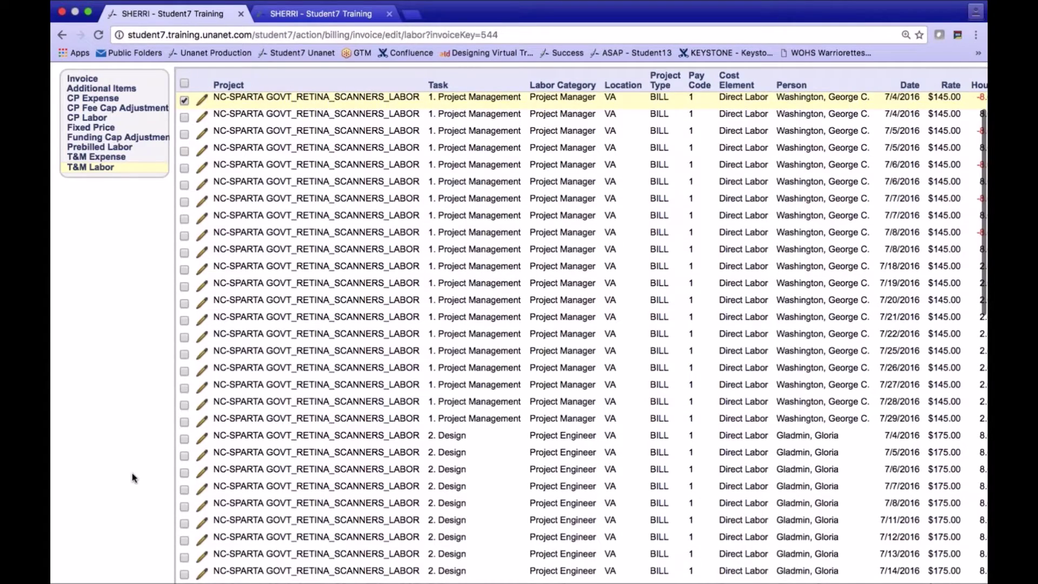
scroll(135, 478, "up", 2)
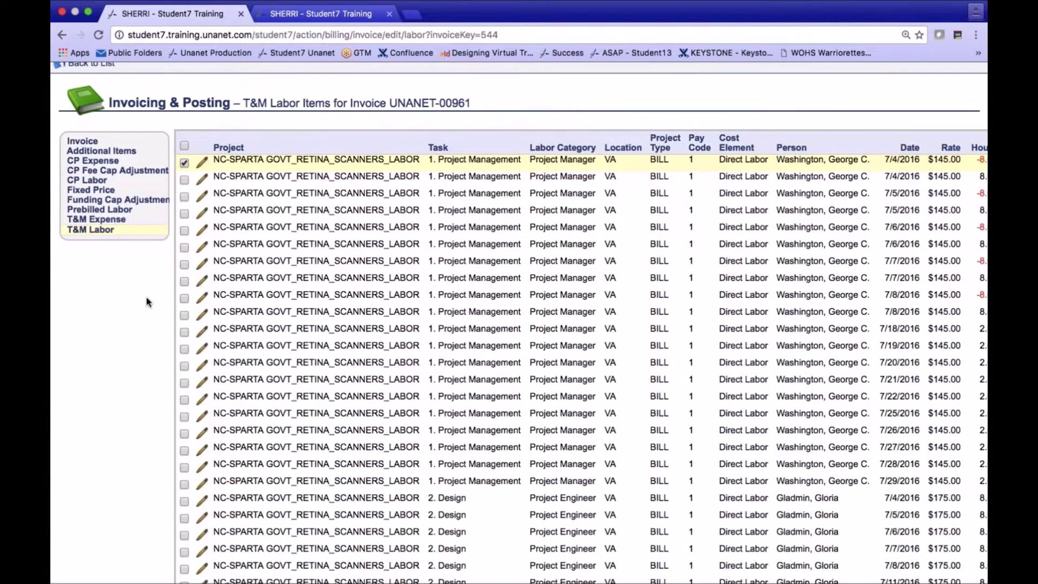
- Return to the invoice list, log out of the contracts account, and log in as unanetadmin with the saved credentials
scroll(87, 163, "up", 2)
left_click(81, 112)
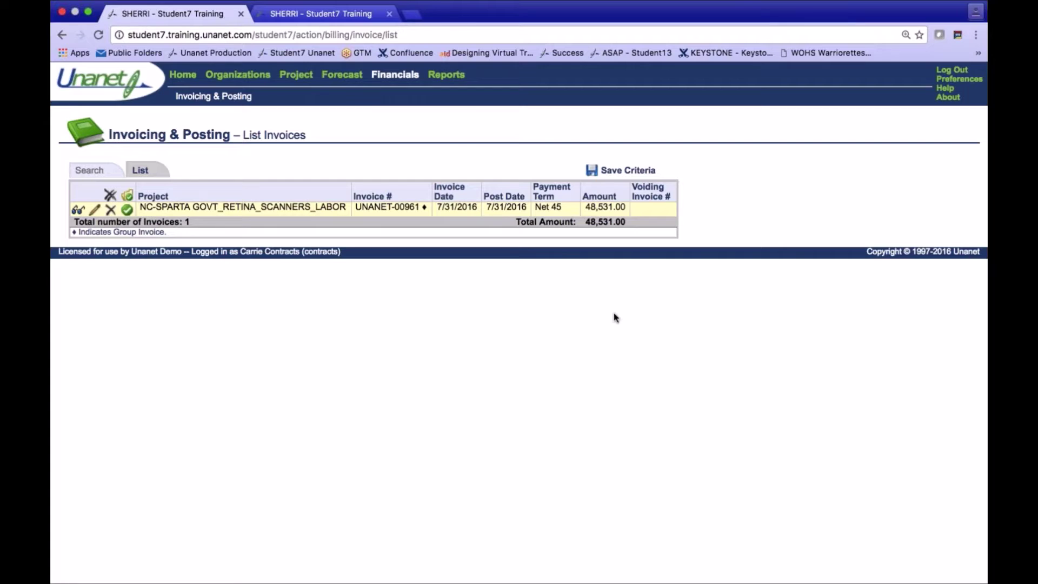
left_click(955, 72)
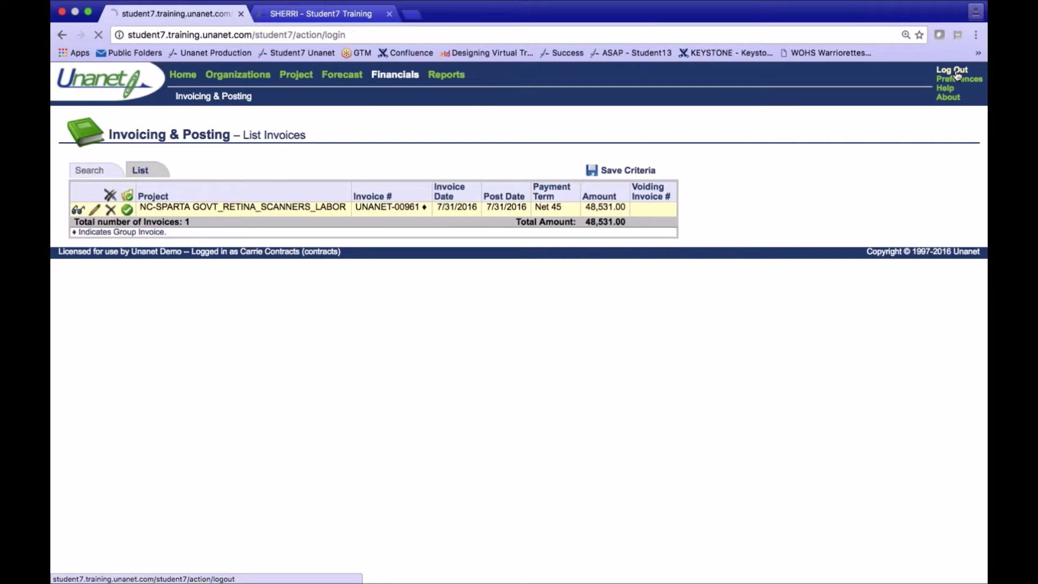
left_click_drag(204, 196, 123, 199)
type("unanetadmin")
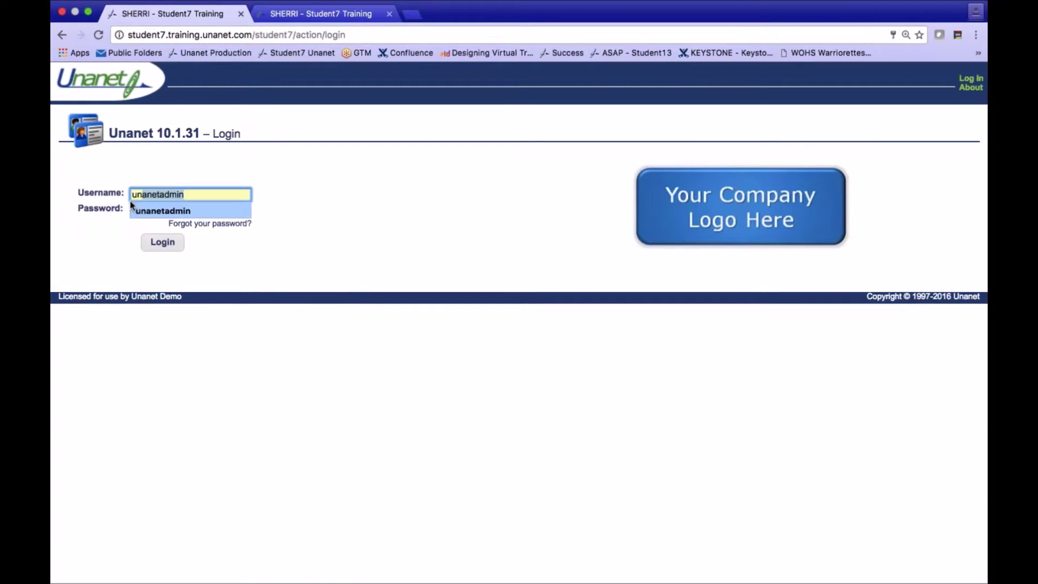
left_click(135, 210)
left_click(157, 244)
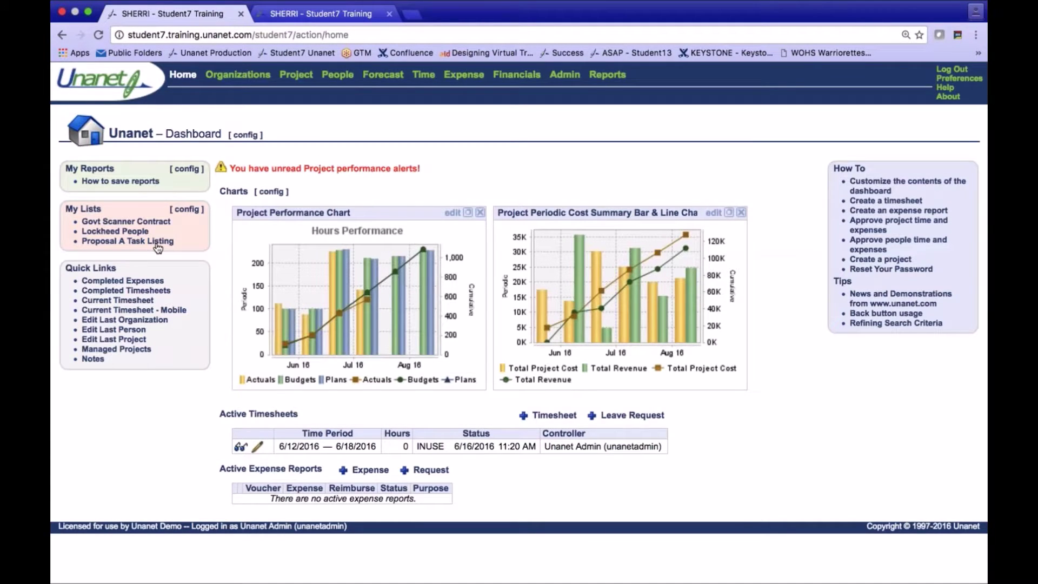
- Review the invoice number formats, payment methods and payment terms in the admin accounting setup
left_click(564, 81)
left_click(379, 103)
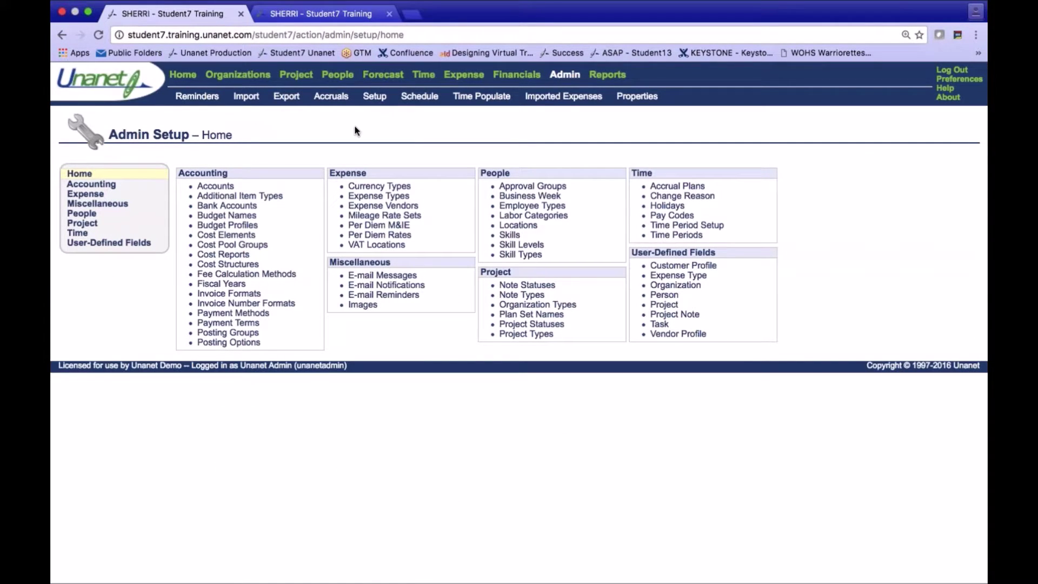
left_click(276, 305)
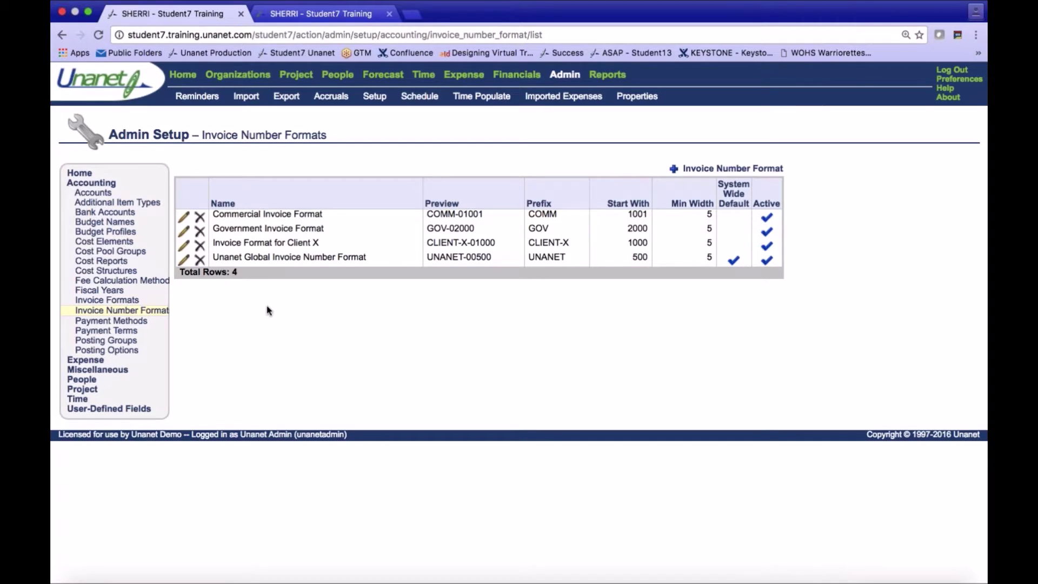
left_click(137, 323)
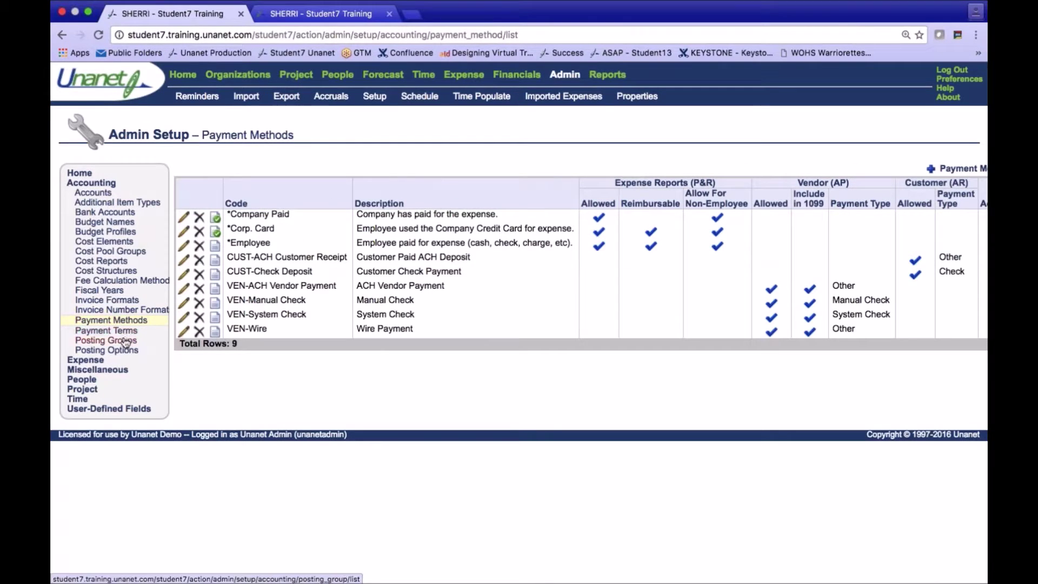
left_click(122, 332)
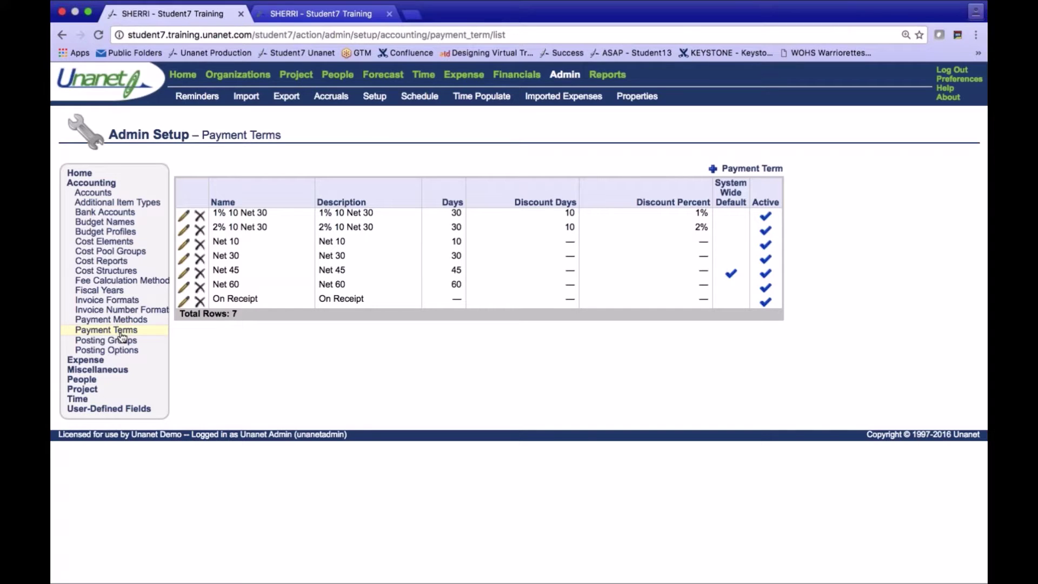
- Open the Standard Summary Invoice format and examine its display controls, section order and full invoice preview
left_click(111, 302)
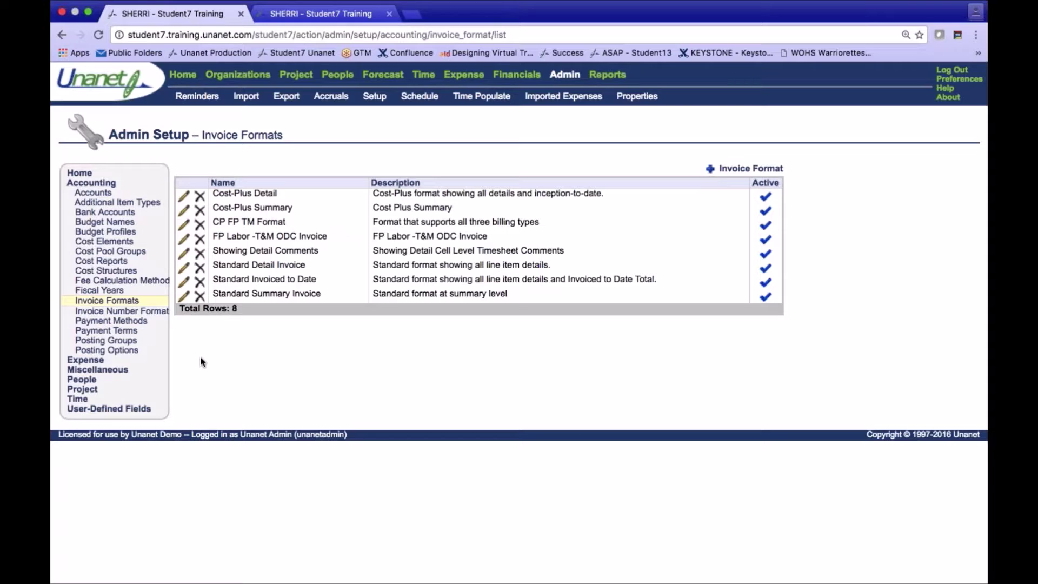
left_click(184, 297)
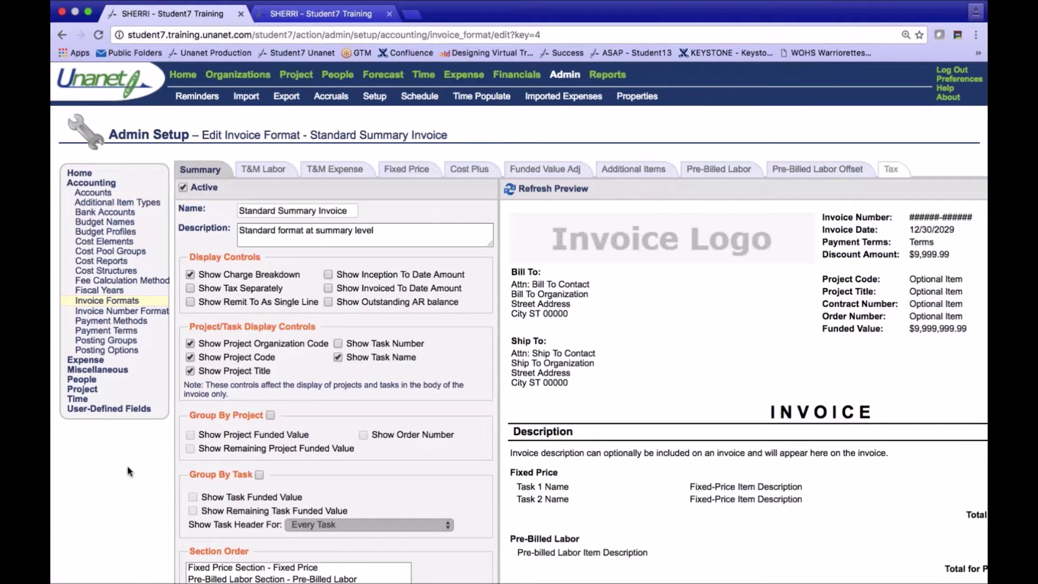
scroll(128, 472, "down", 5)
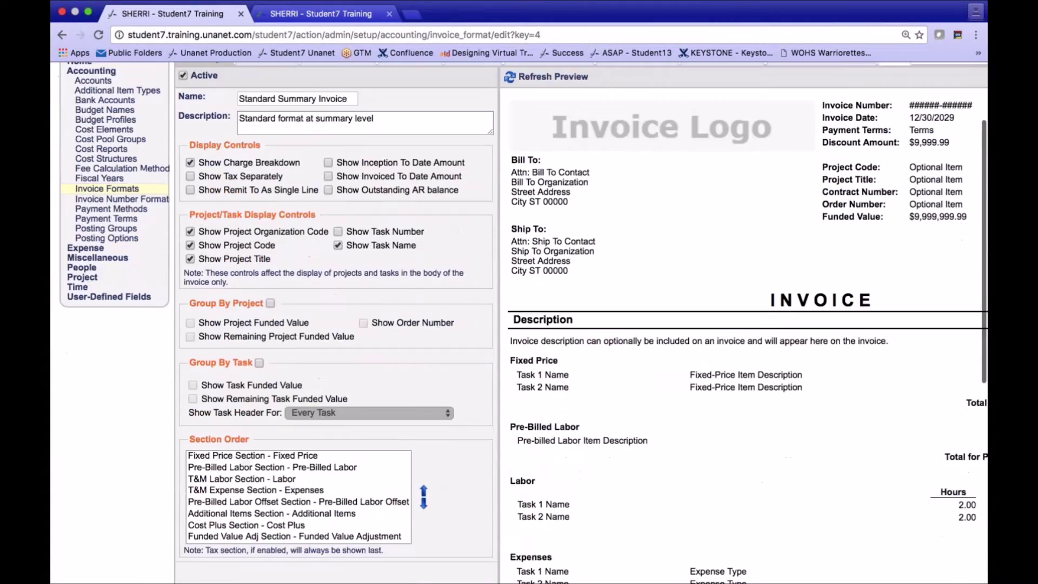
scroll(621, 378, "down", 4)
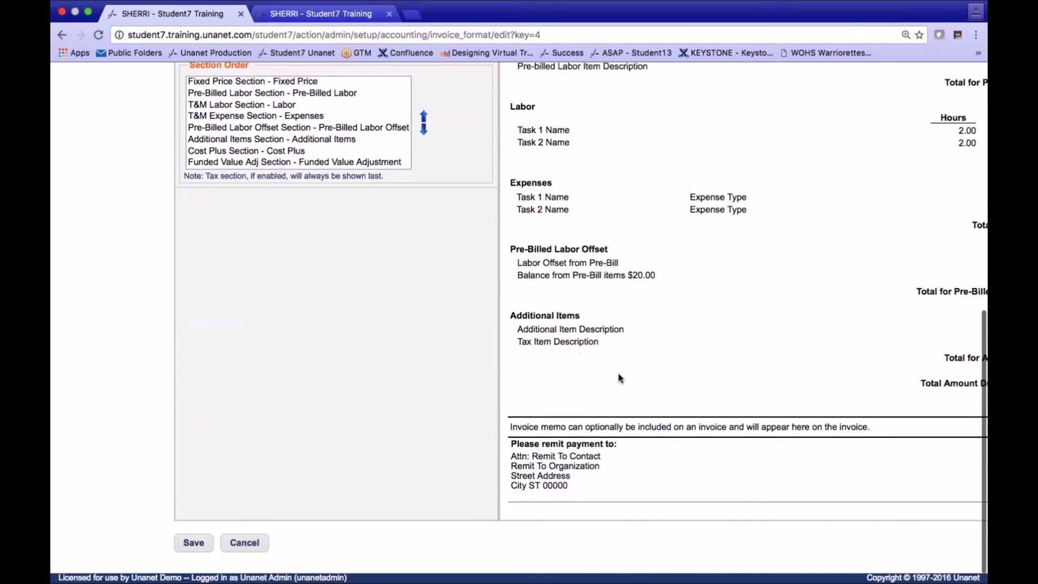
scroll(743, 400, "right", 5)
scroll(745, 401, "left", 5)
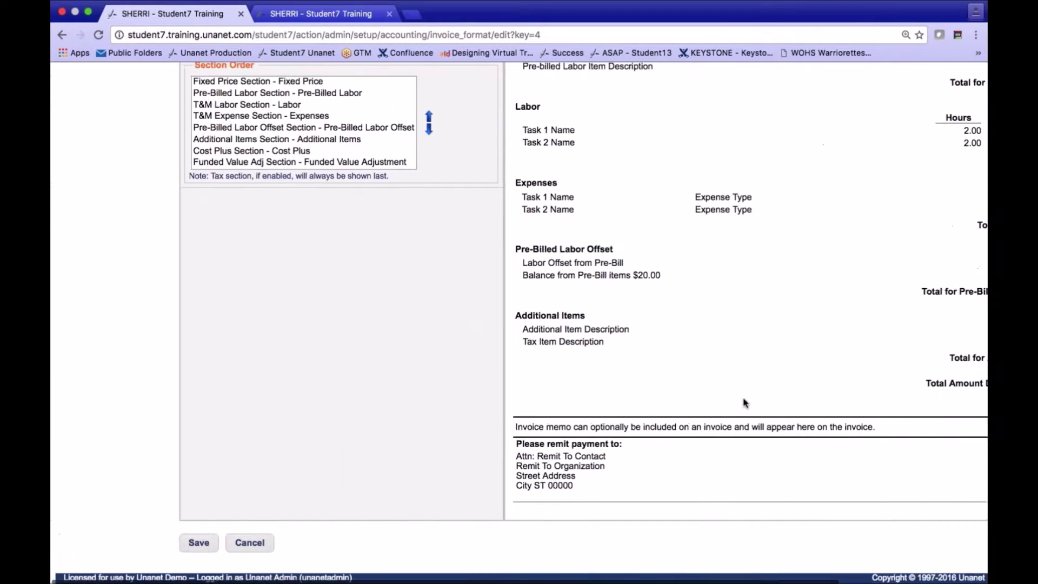
scroll(132, 423, "up", 5)
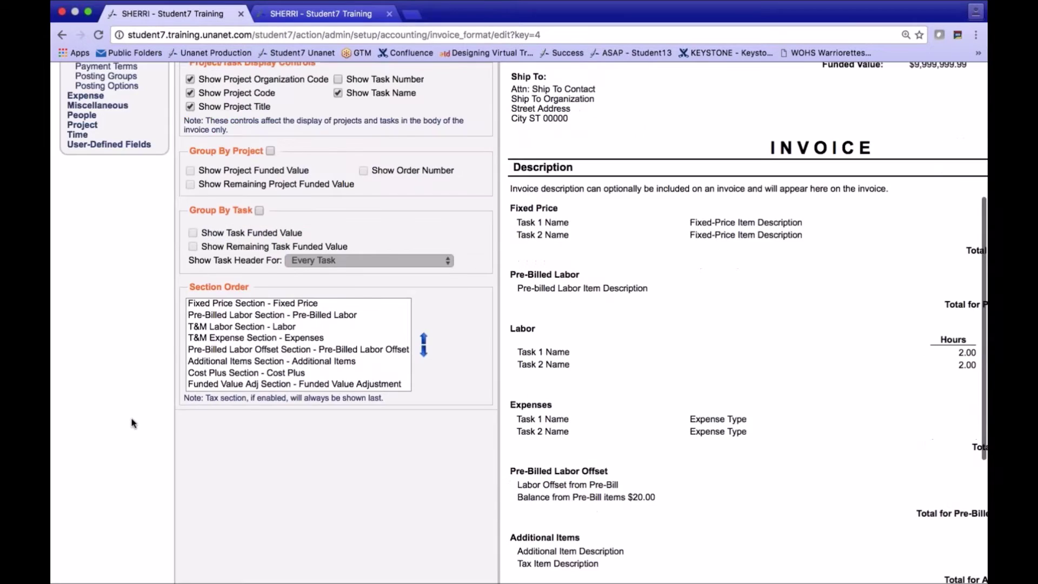
scroll(132, 423, "up", 4)
- Open the CP FP TM Format invoice format, examine its summary and T&M Labor settings, and refresh the invoice preview
left_click(107, 283)
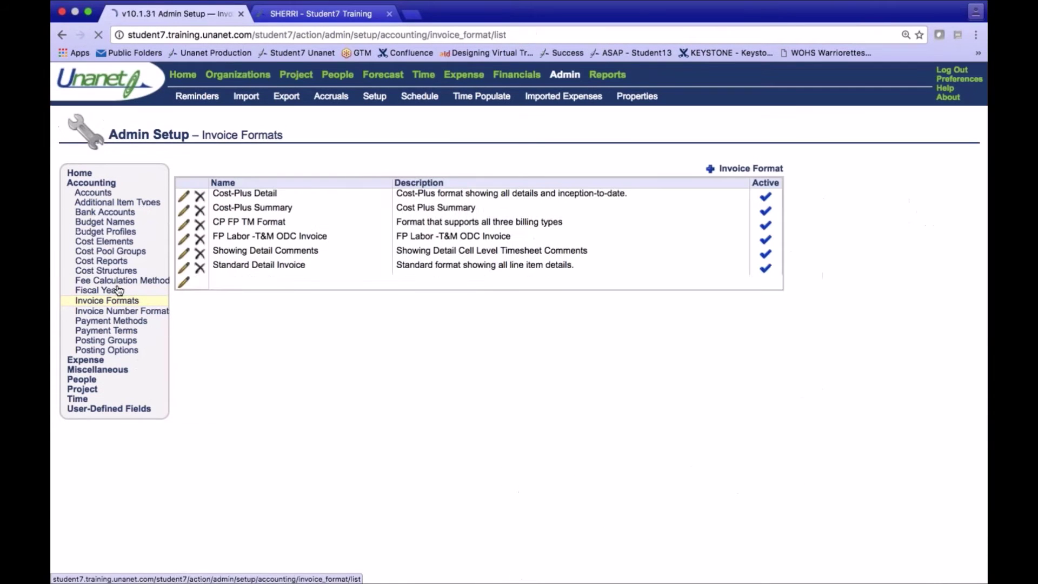
left_click(183, 227)
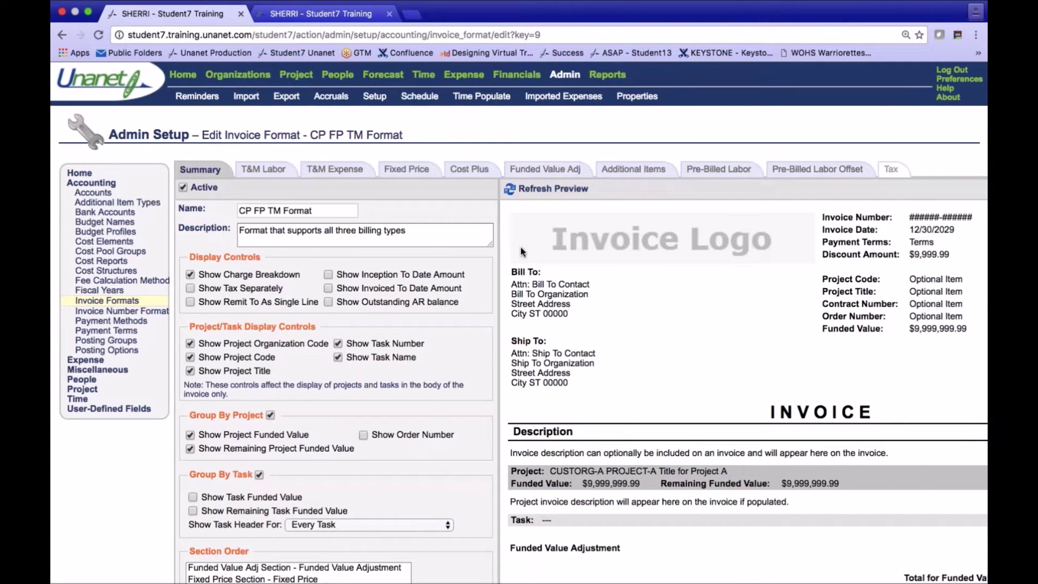
scroll(523, 251, "down", 3)
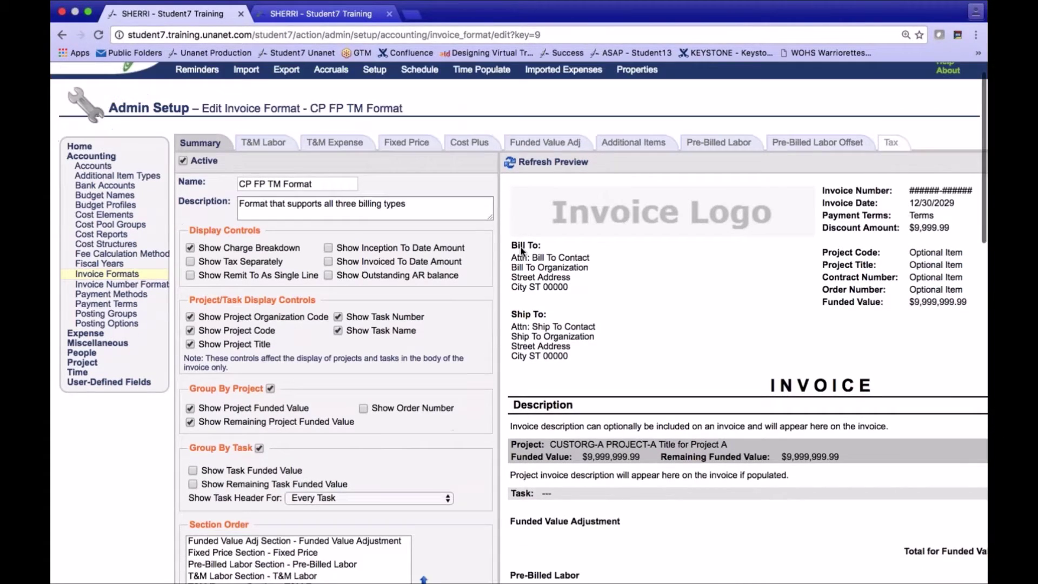
scroll(319, 321, "down", 1)
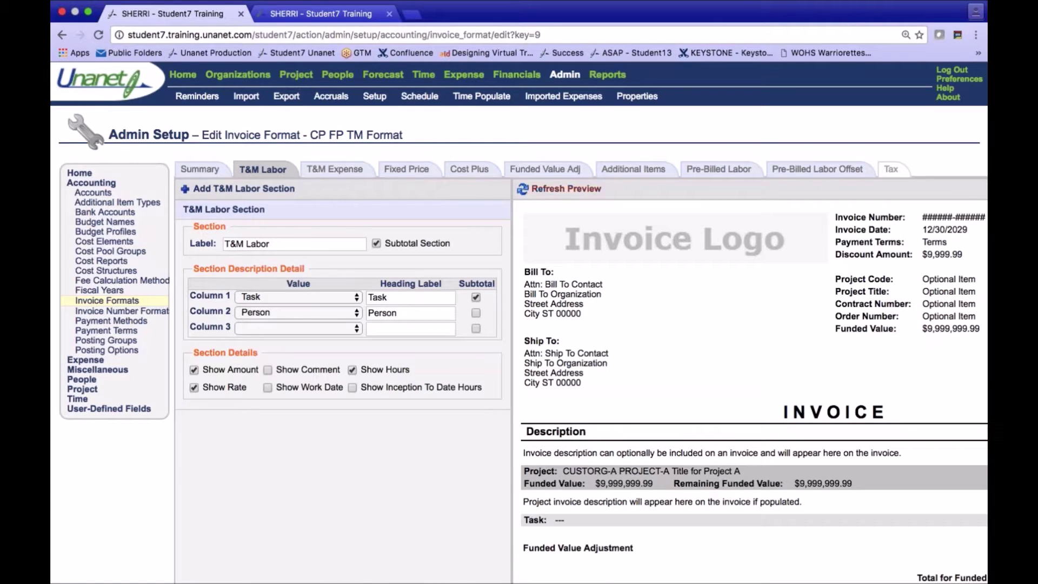
left_click(585, 189)
- Open the Invoice Send e-mail message in the miscellaneous setup, inspect its subject and message text, and leave without saving
left_click(111, 374)
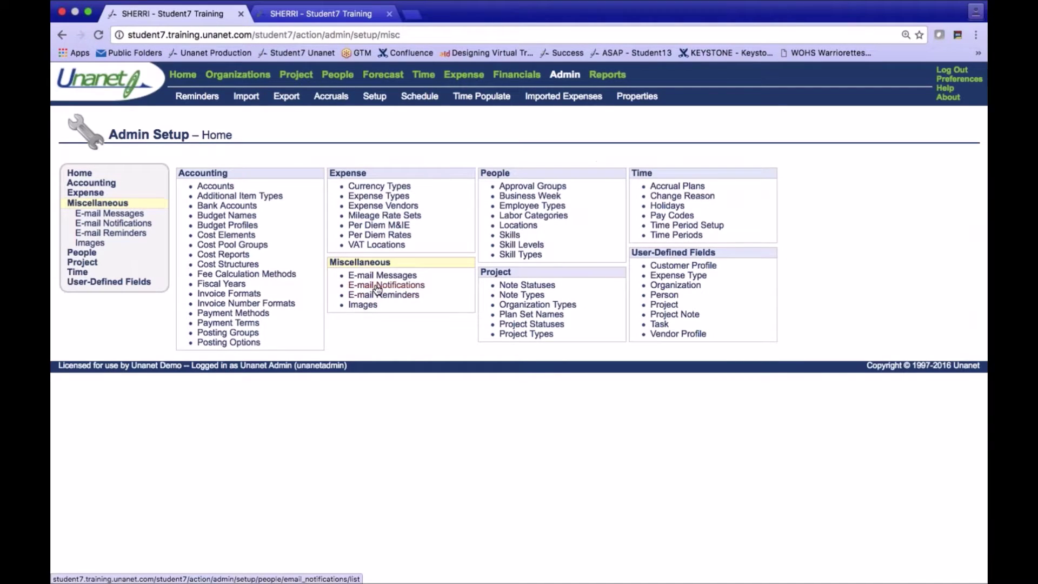
left_click(381, 276)
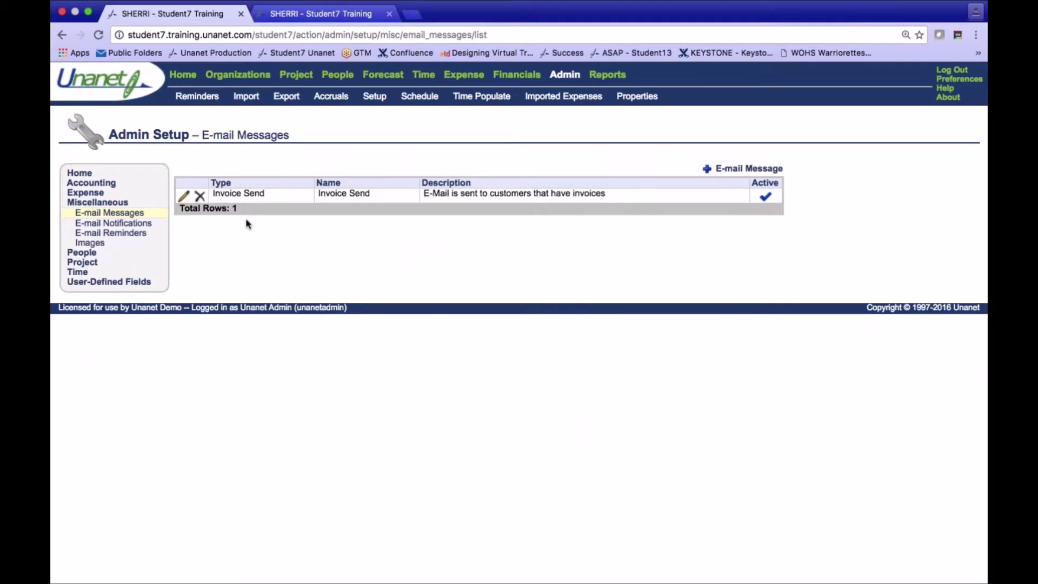
left_click(185, 197)
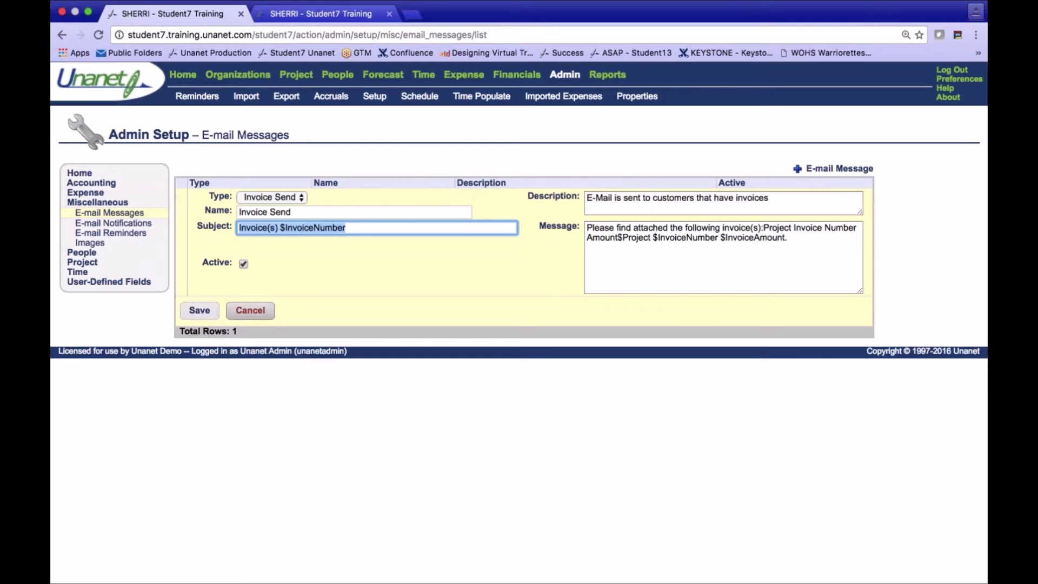
left_click(239, 316)
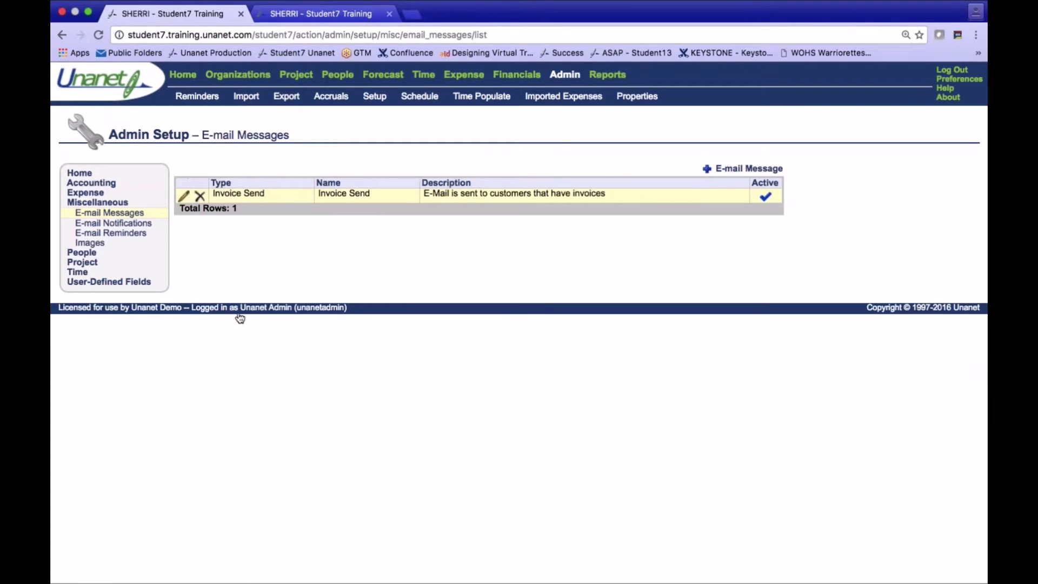
- Log out of the admin account and log back in as Contracts with the saved credentials
left_click(952, 71)
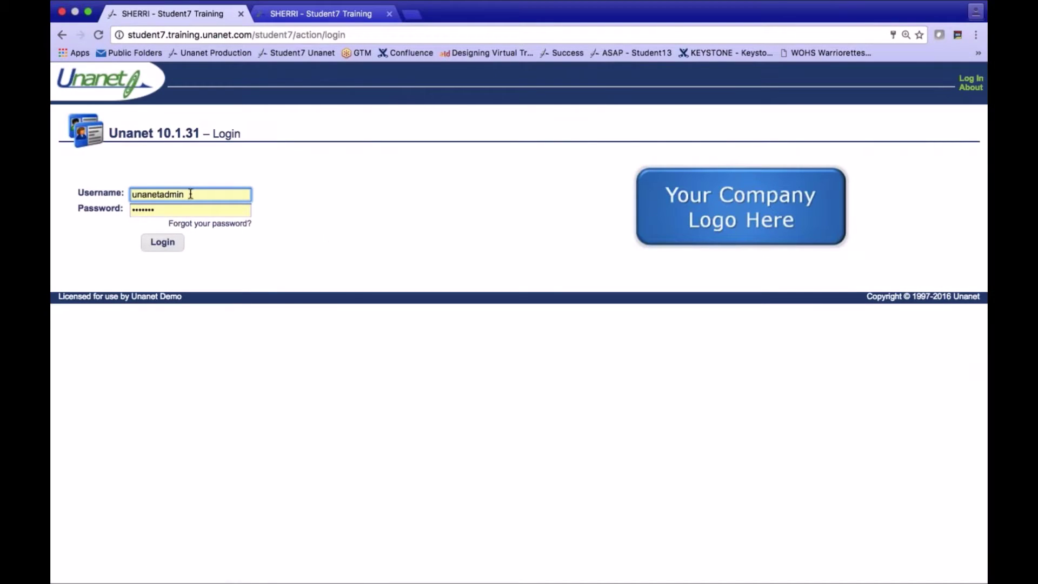
left_click_drag(191, 195, 101, 193)
type("conr")
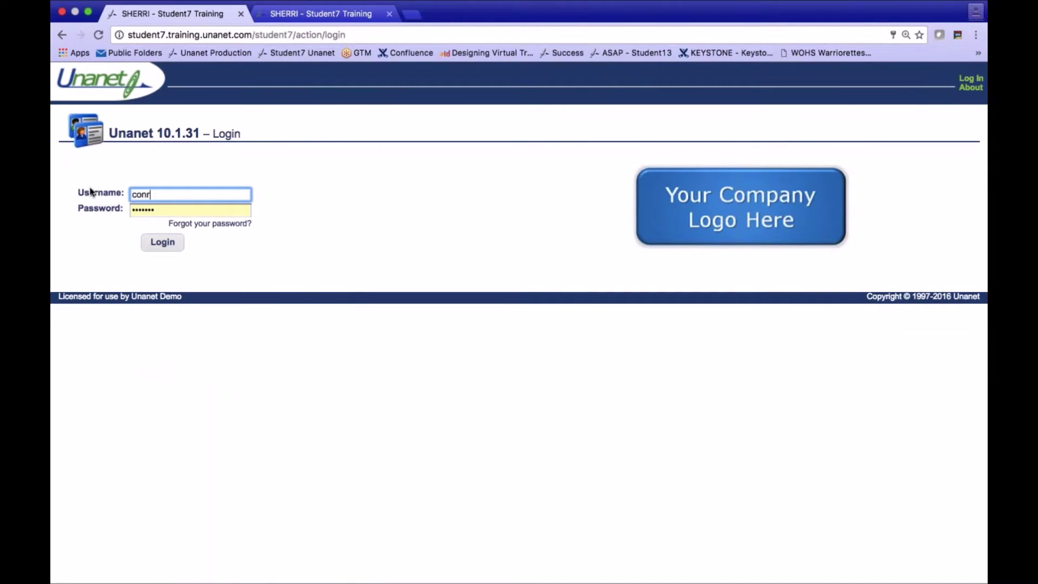
key("BackSpace")
key("Down")
key("Return")
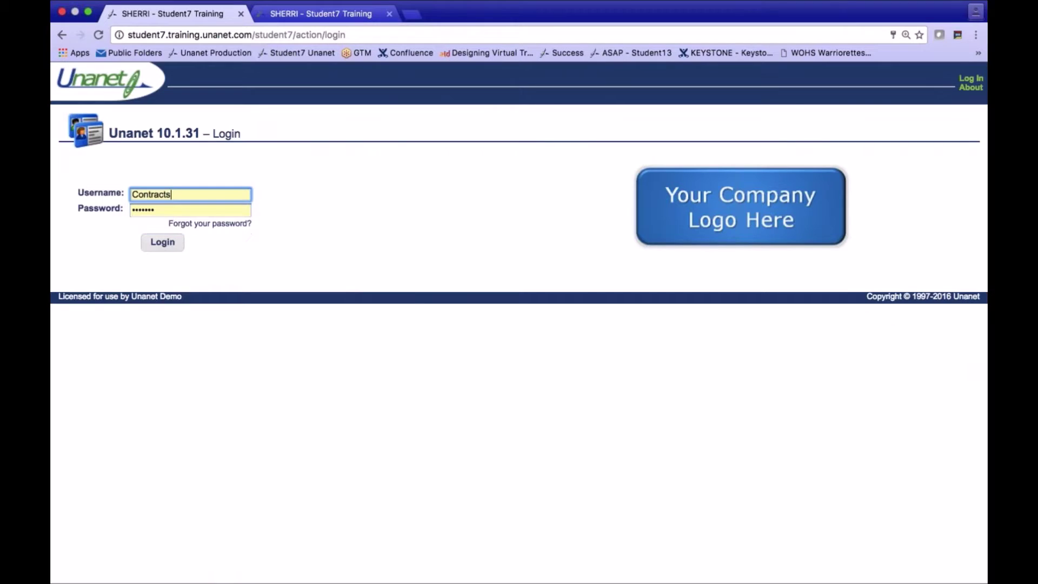
left_click(156, 243)
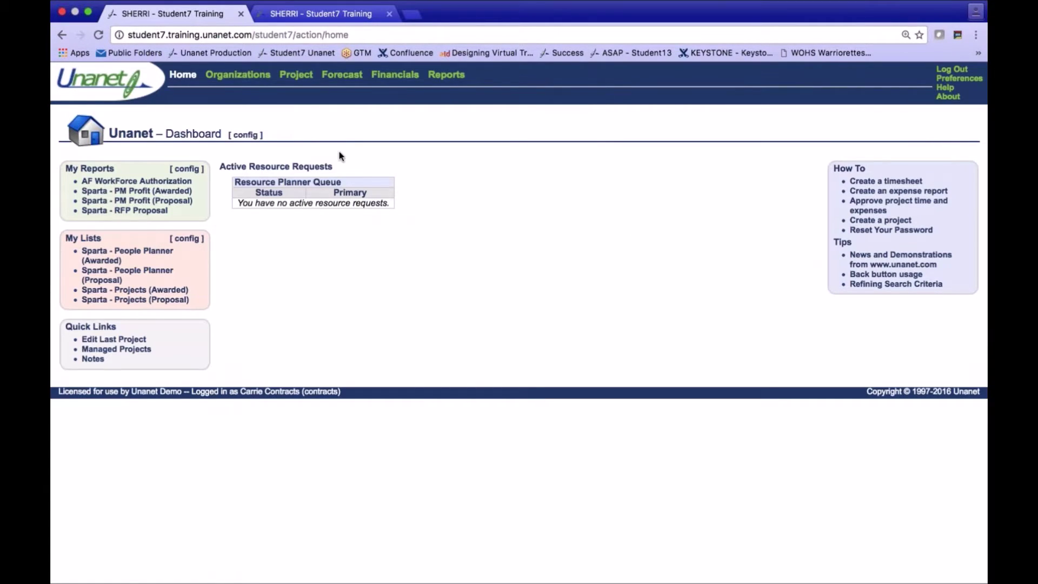
- Open the GOVT_RETINA_SCANNERS_LABOR project from the saved Gov Scanner Contract list and view its billing invoice setup
left_click(390, 75)
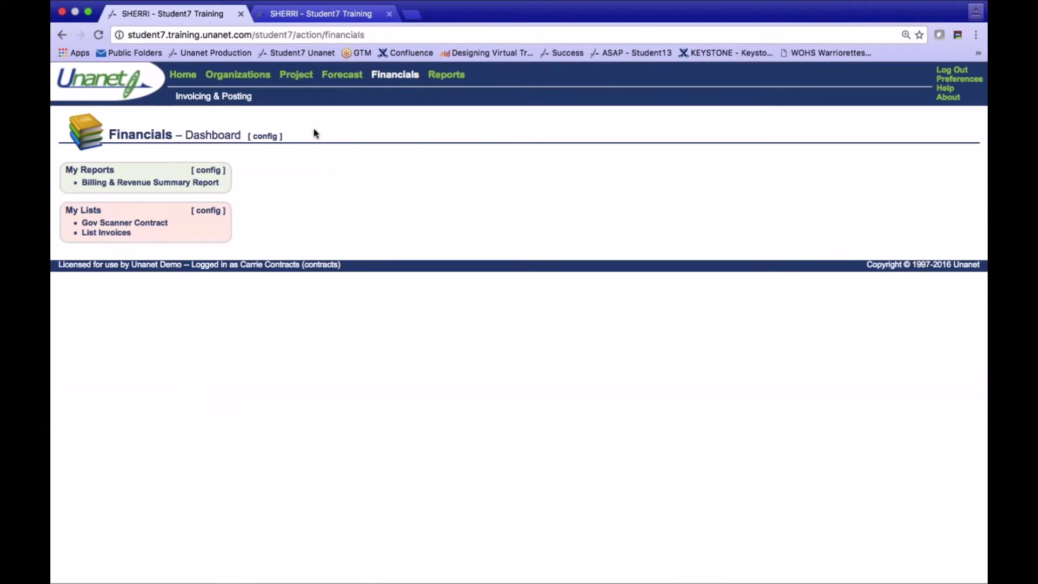
left_click(134, 228)
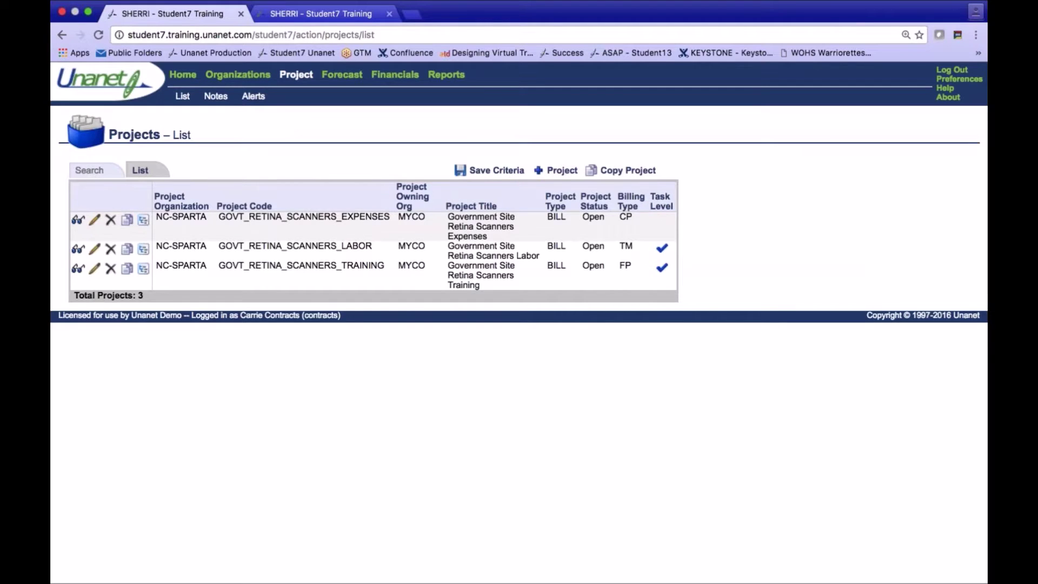
left_click(97, 249)
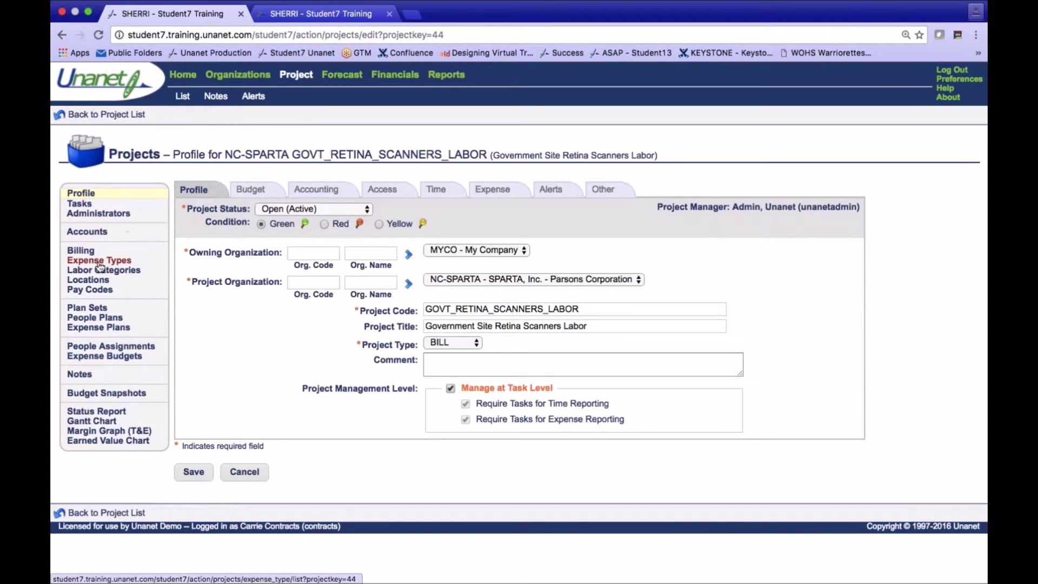
left_click(87, 253)
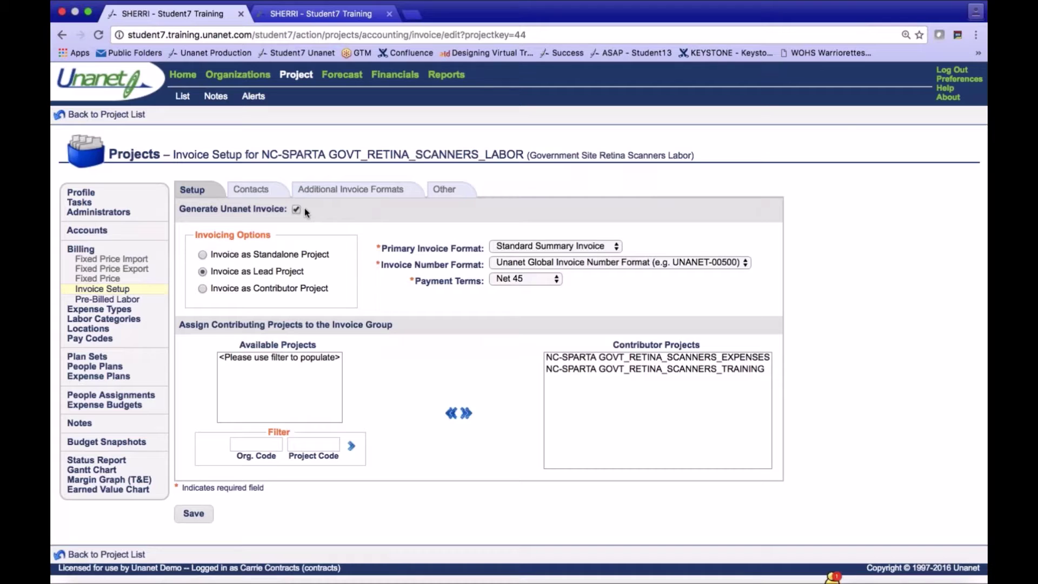
- Look through the project type options in the labor project's profile, keeping BILL
left_click(90, 195)
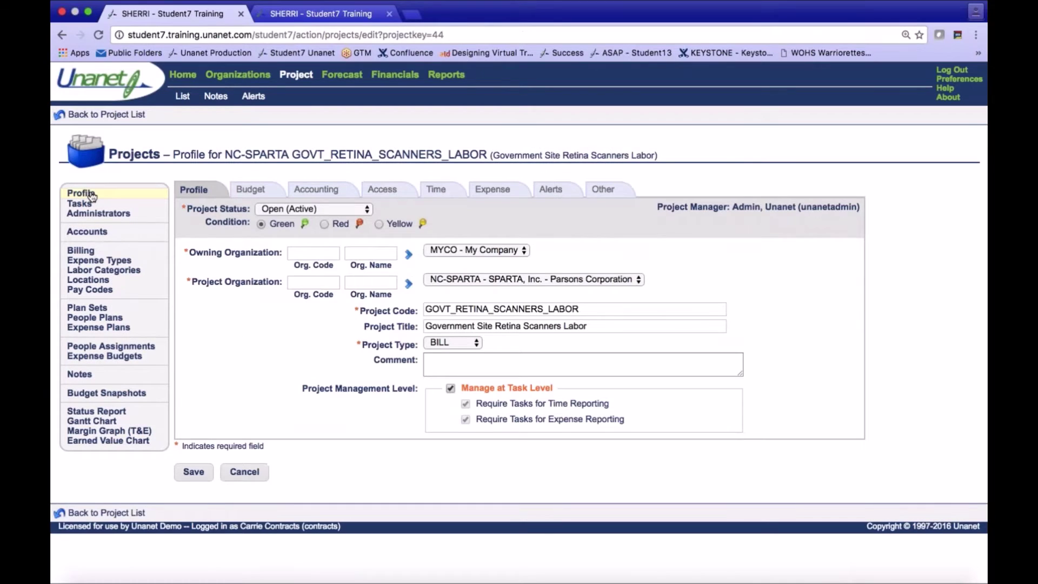
left_click(476, 344)
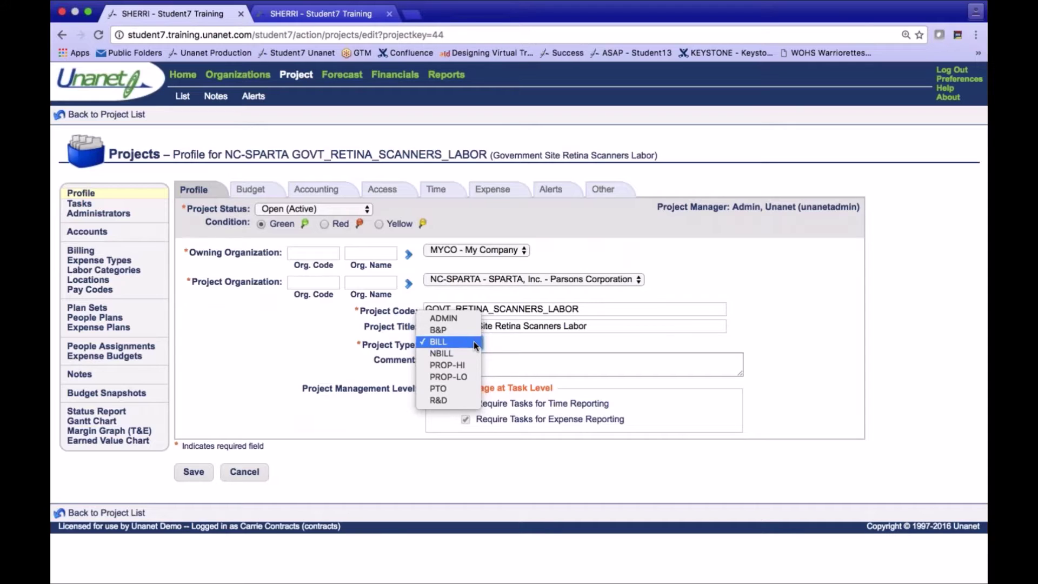
left_click(442, 342)
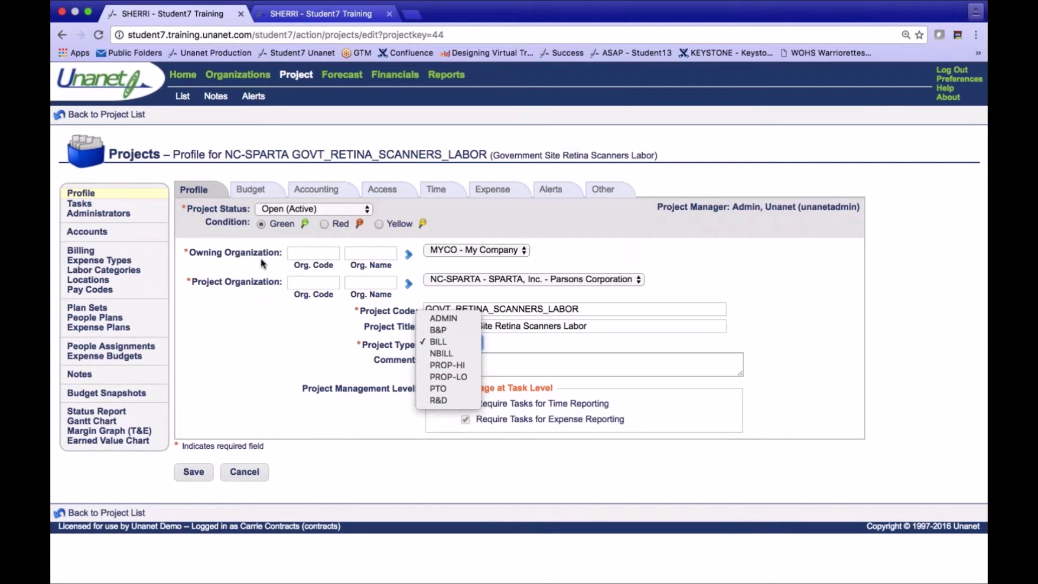
- Reopen the labor project's invoice setup and highlight LABOR in the project name in its heading
left_click(86, 253)
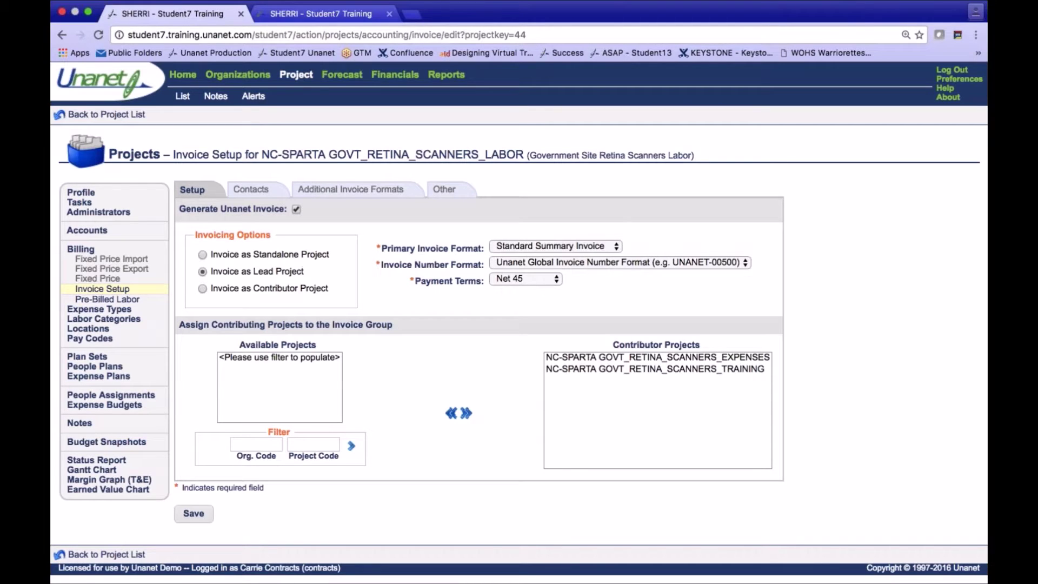
left_click_drag(485, 155, 528, 161)
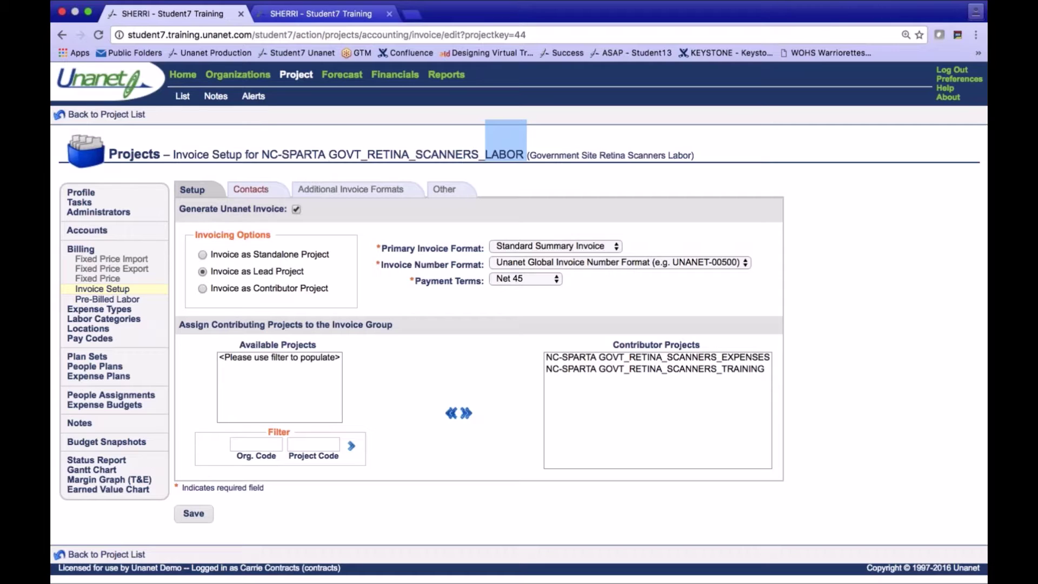
- Set the labor project's invoice delivery method to E-mail with the Invoice Send message, and fill in the To, Cc and Bcc e-mail addresses
left_click(250, 191)
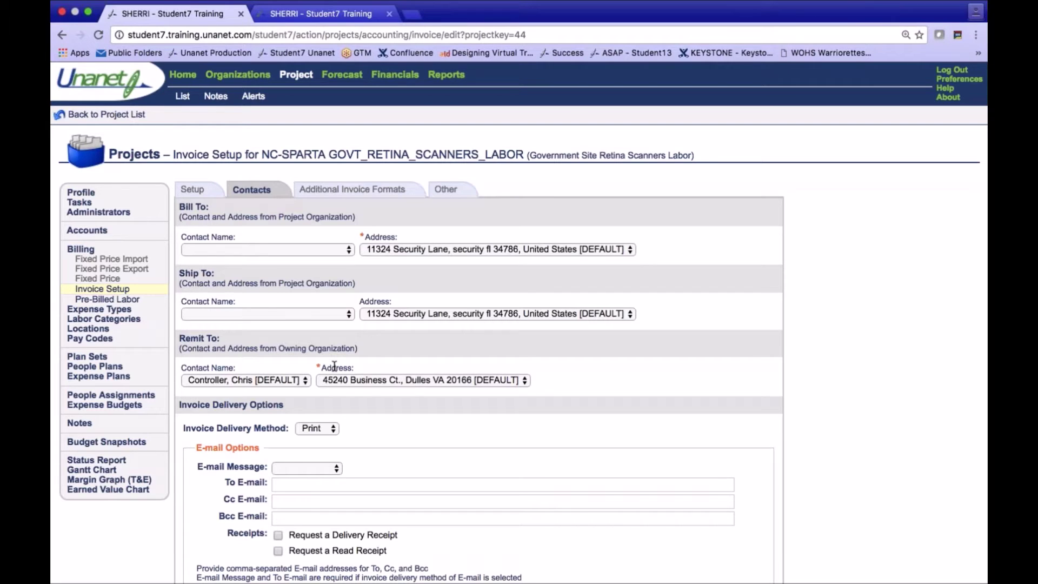
left_click(318, 429)
left_click(323, 418)
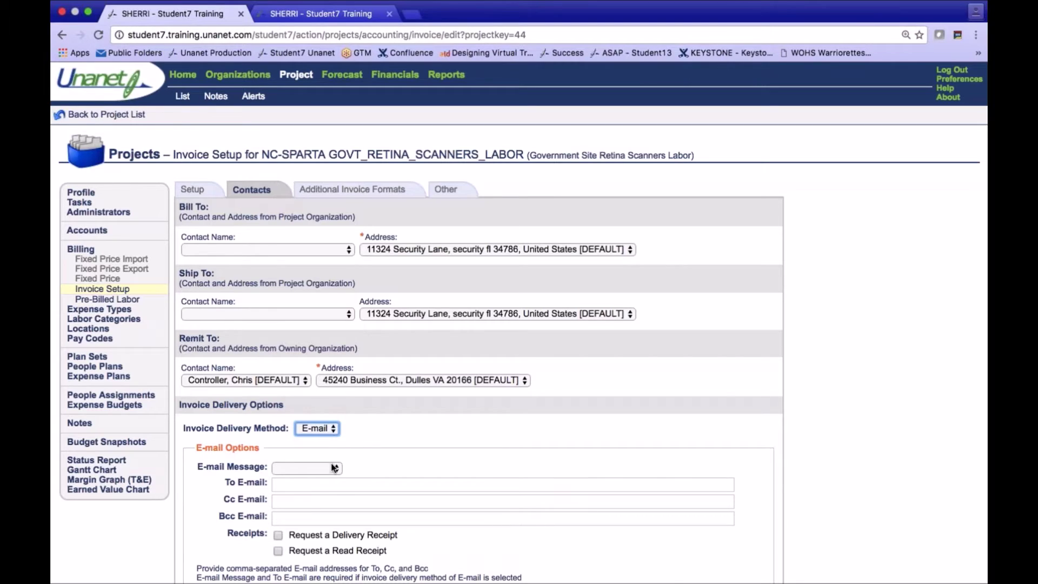
left_click(334, 468)
left_click(330, 480)
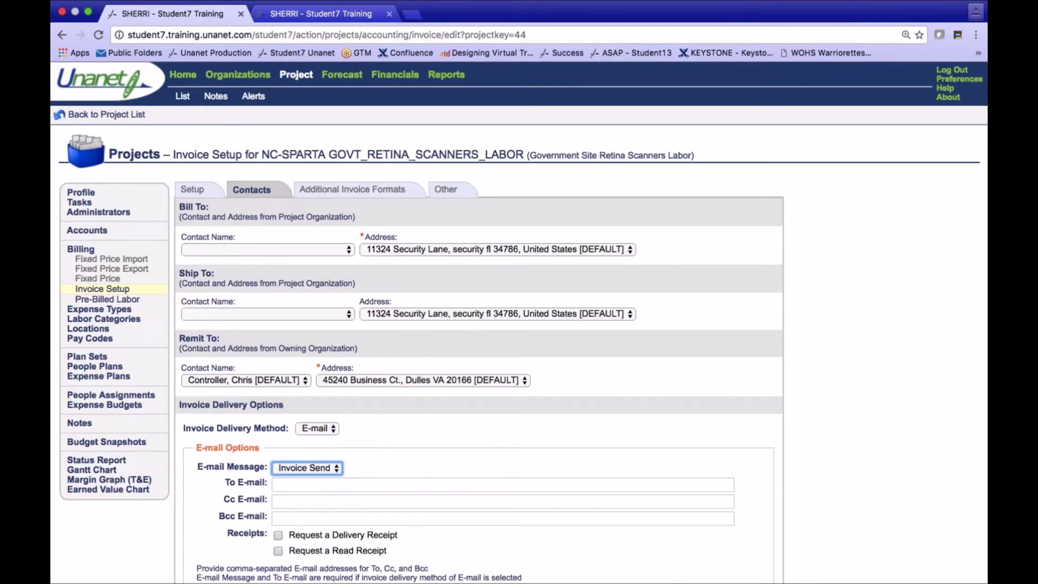
left_click(305, 484)
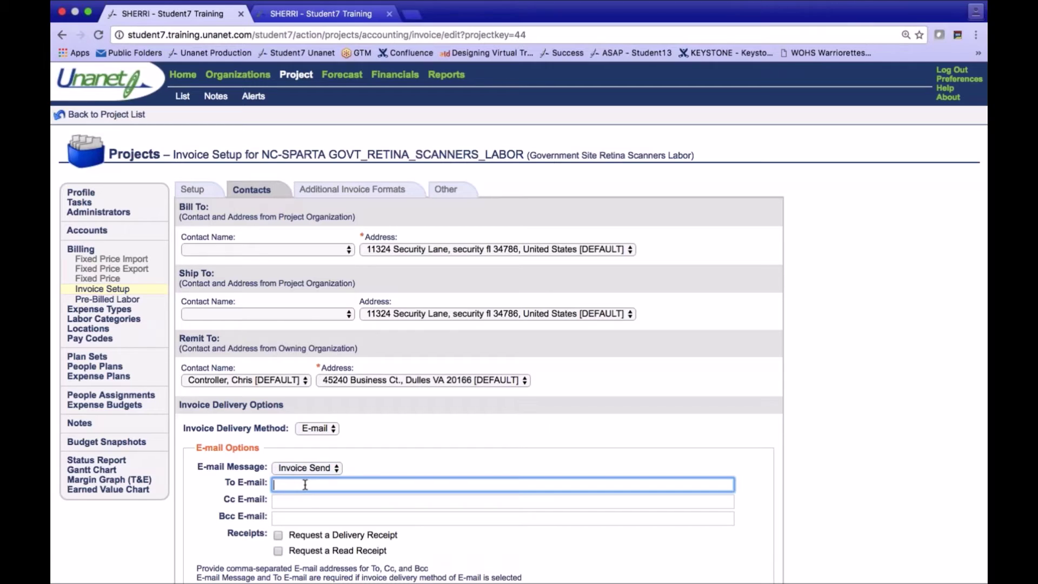
type("sd")
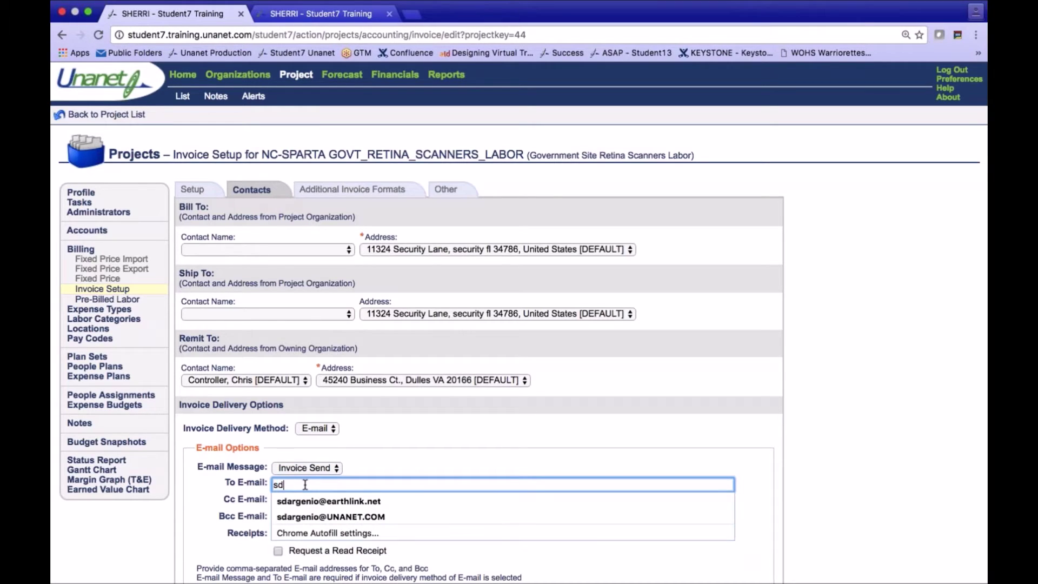
left_click(348, 518)
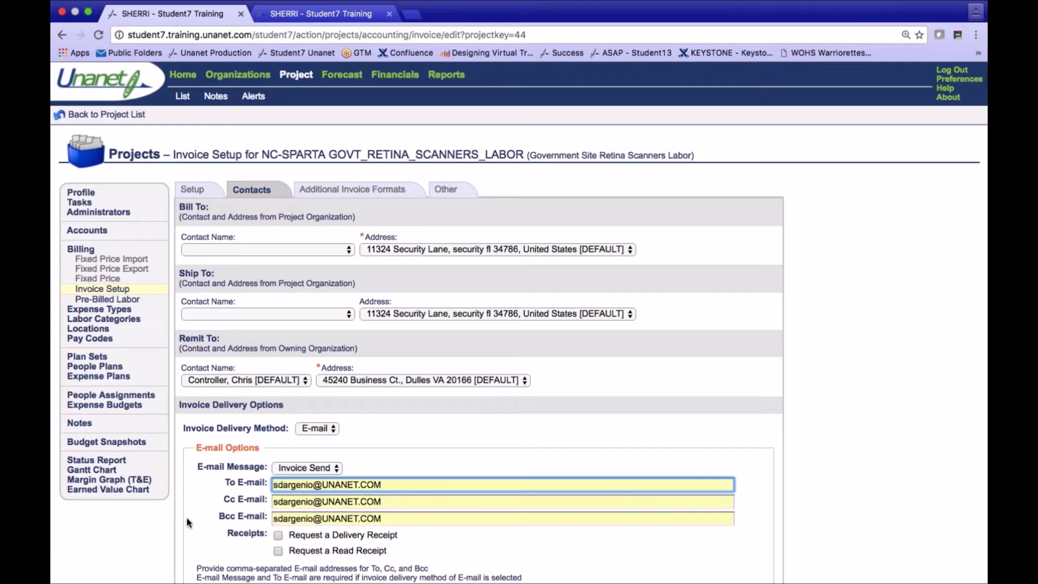
scroll(187, 522, "down", 2)
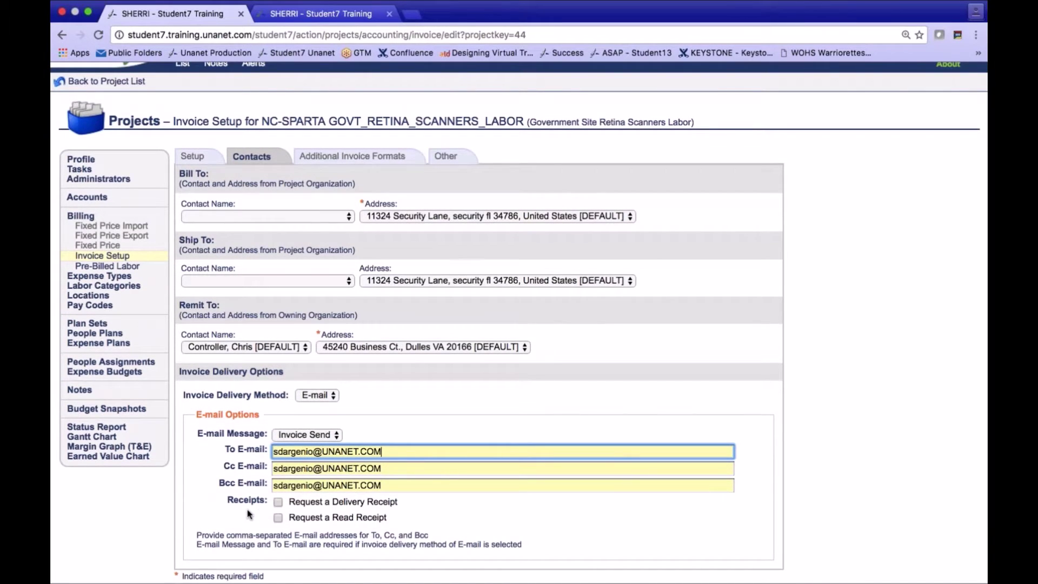
scroll(249, 514, "down", 1)
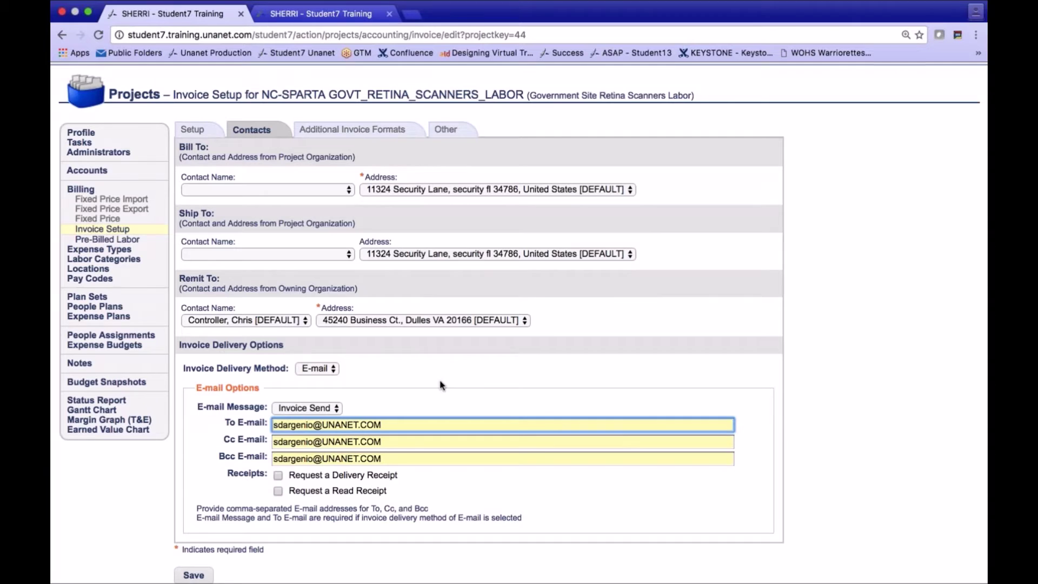
scroll(441, 385, "up", 1)
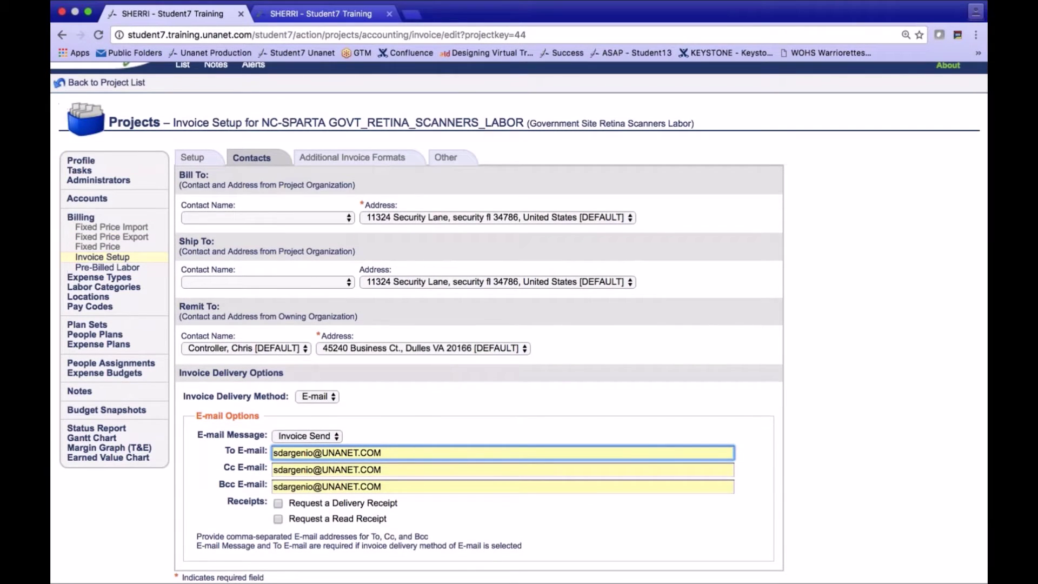
- Review the labor project's additional invoice formats alongside its primary invoice setup
left_click(201, 163)
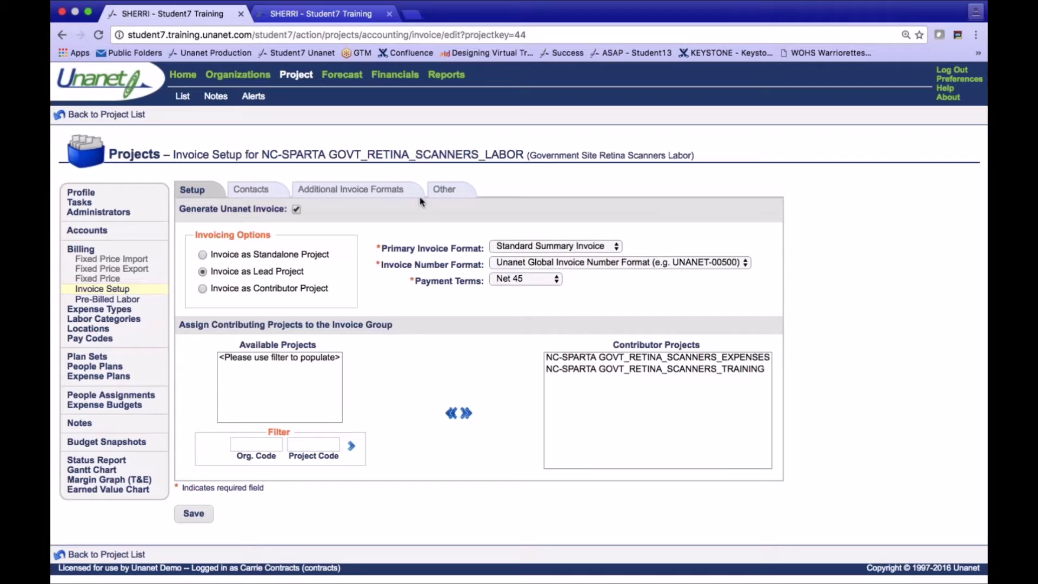
left_click(356, 193)
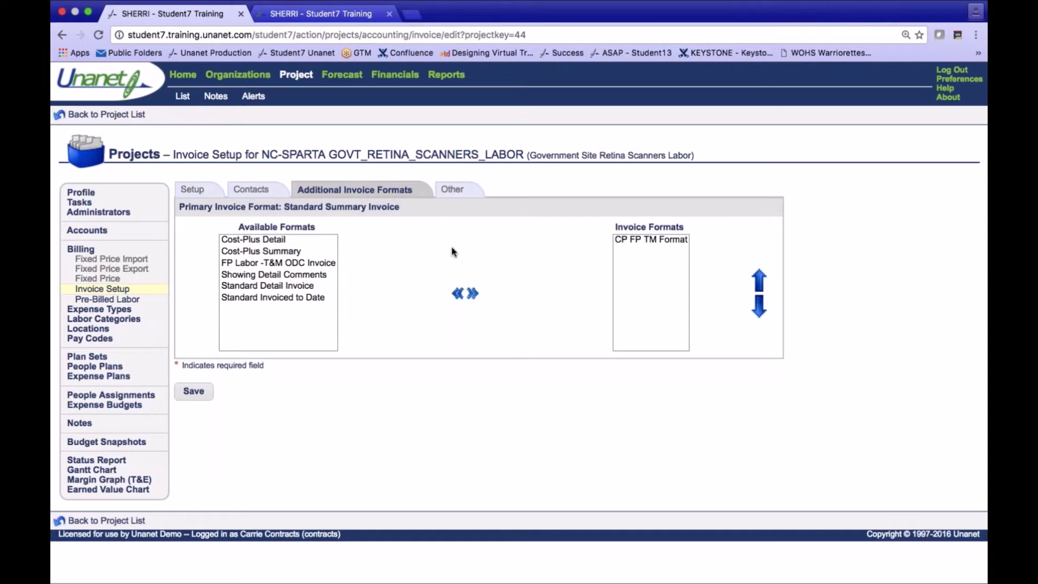
left_click(192, 190)
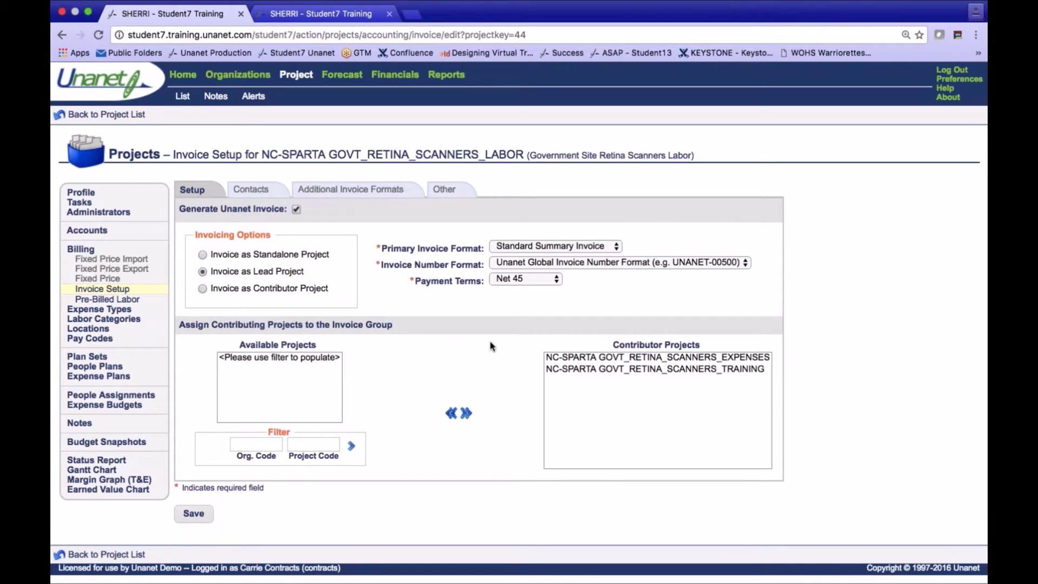
- Add Showing Detail Comments to the project's additional invoice formats and remove it again
left_click(351, 189)
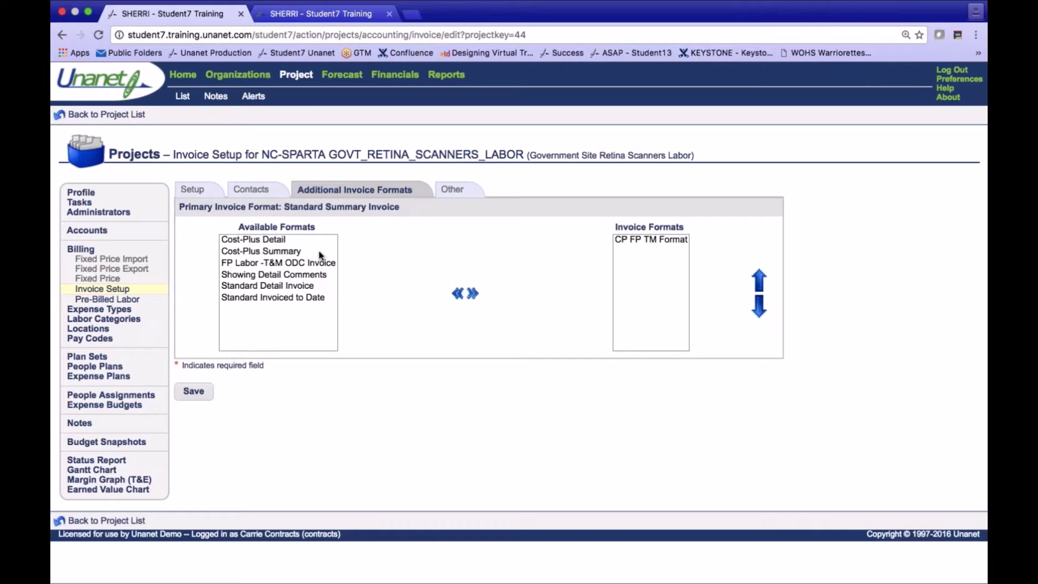
left_click(306, 277)
left_click(472, 293)
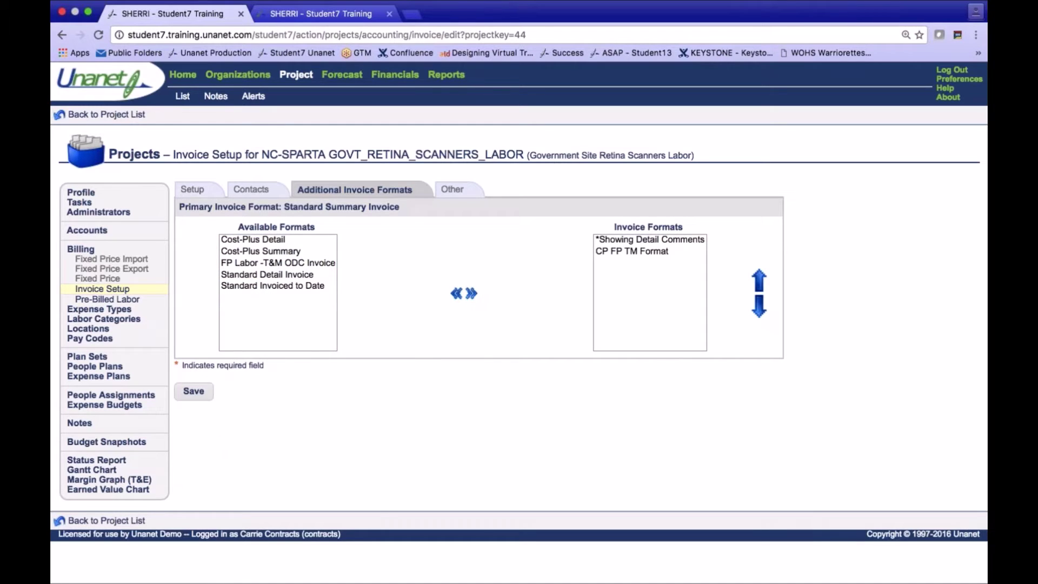
left_click(607, 244)
left_click(457, 294)
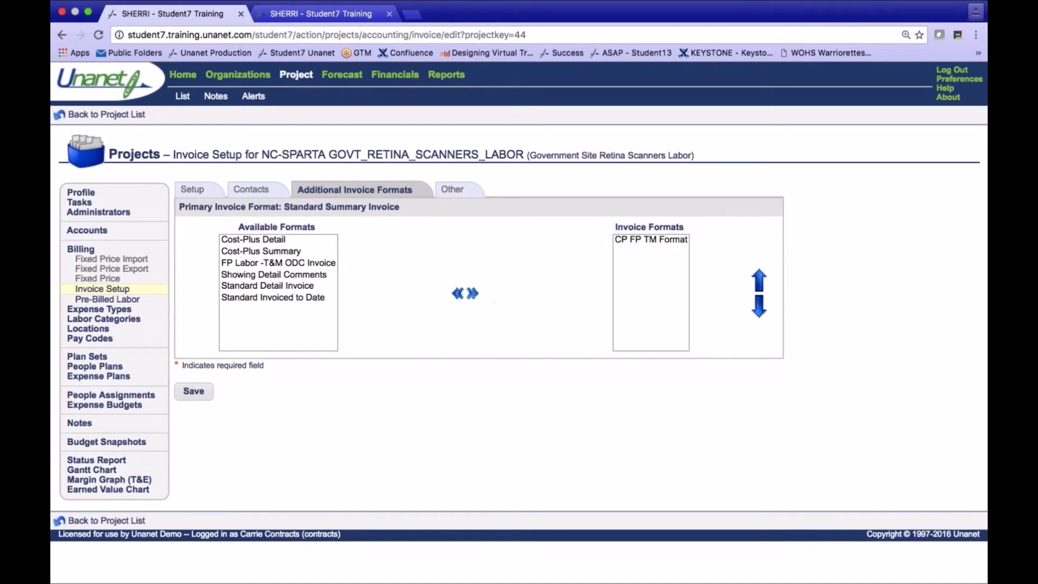
- Enable Show Contract Number and Show Order Number in the optional invoice header information, and place the cursor in the invoice description
left_click(459, 192)
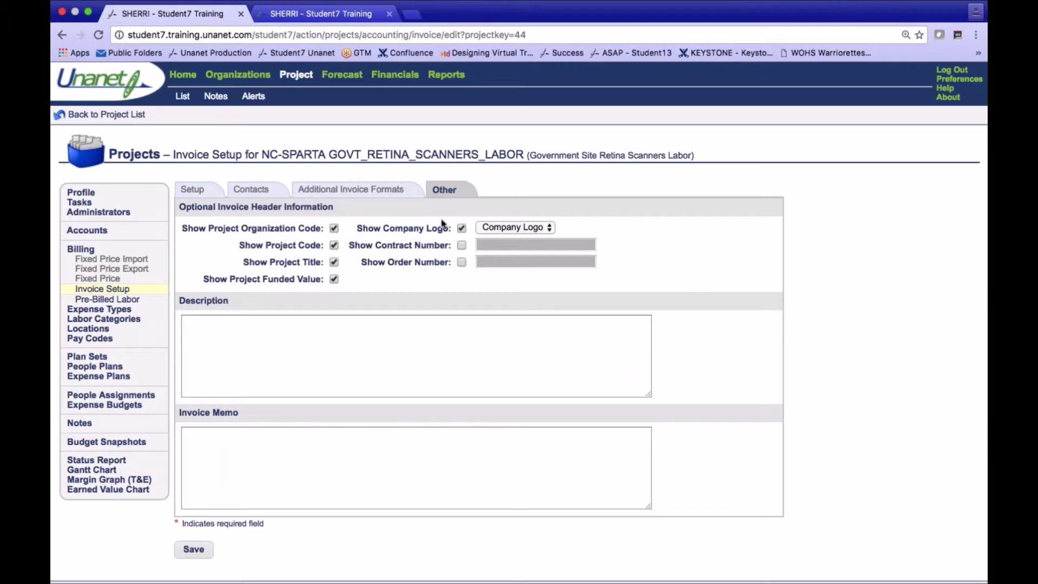
left_click(461, 246)
left_click(461, 263)
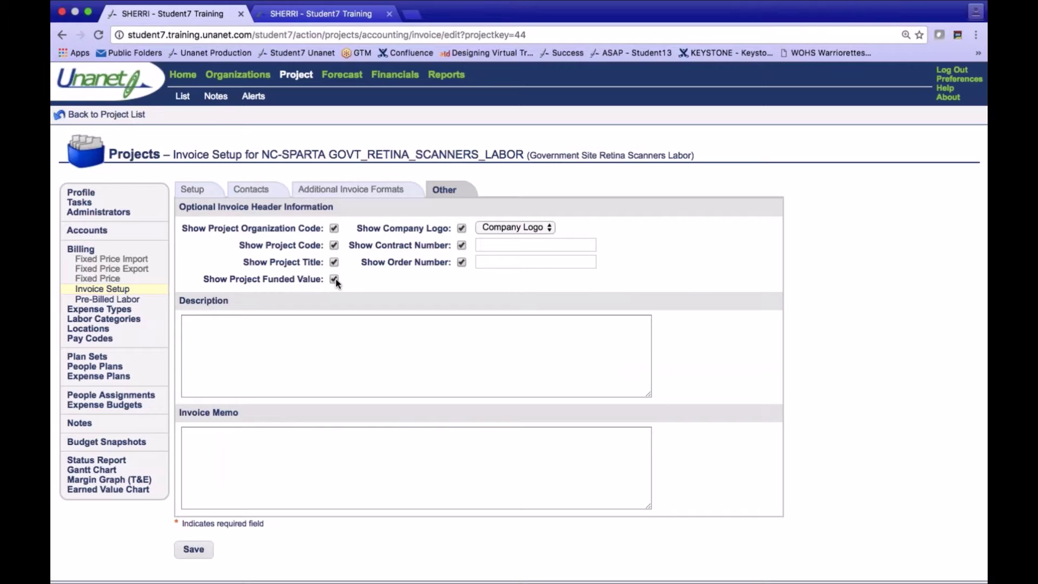
left_click(266, 328)
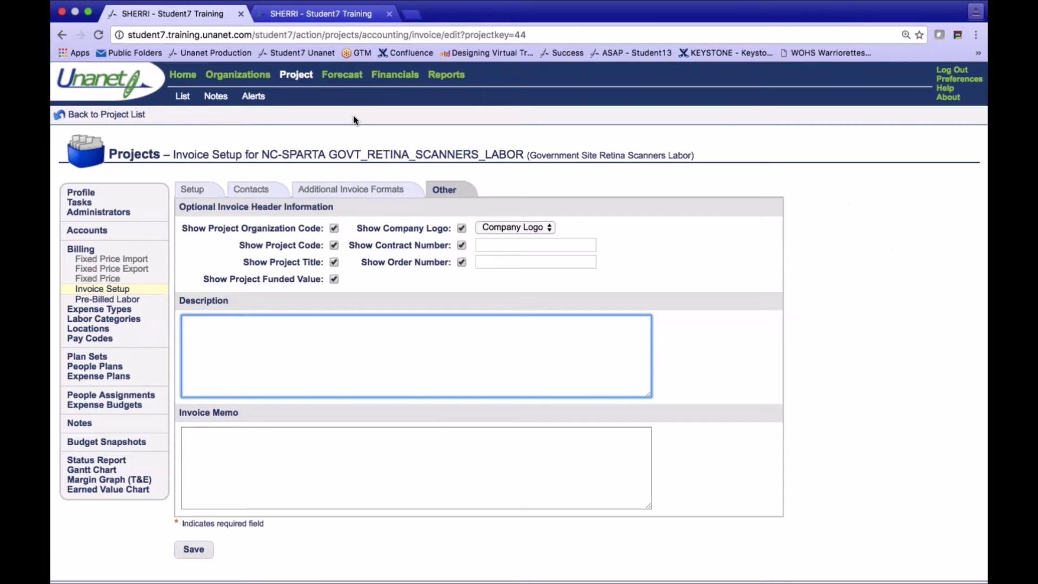
- Leave the invoice setup without saving and view the accounting settings in the labor project's profile
left_click(85, 194)
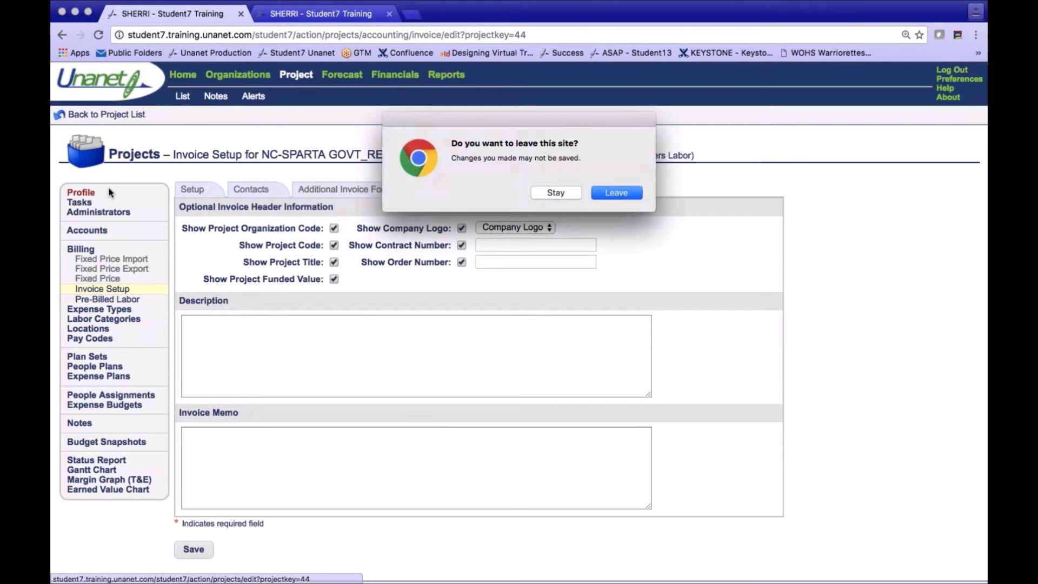
left_click(602, 196)
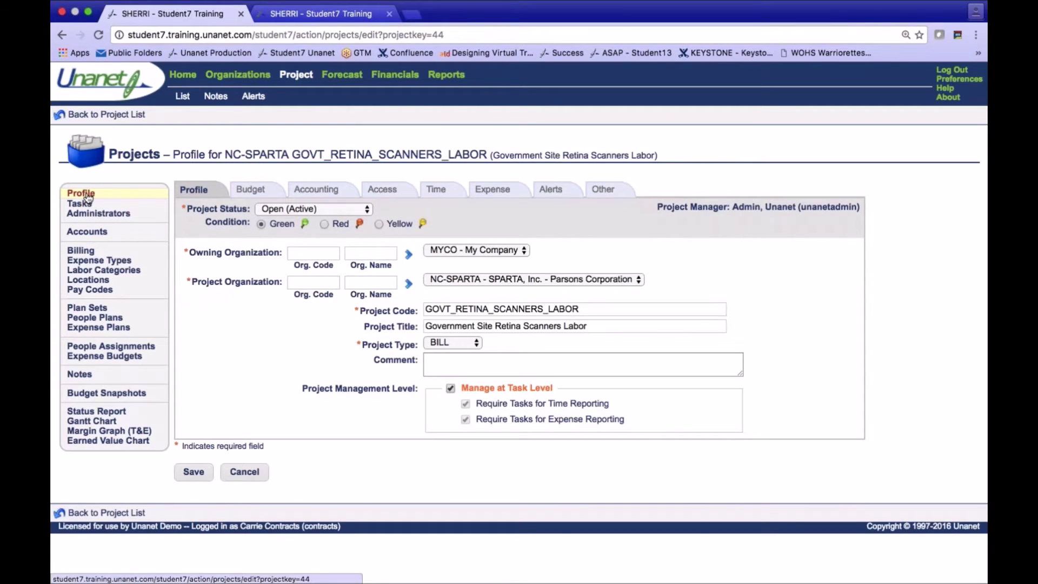
left_click(316, 189)
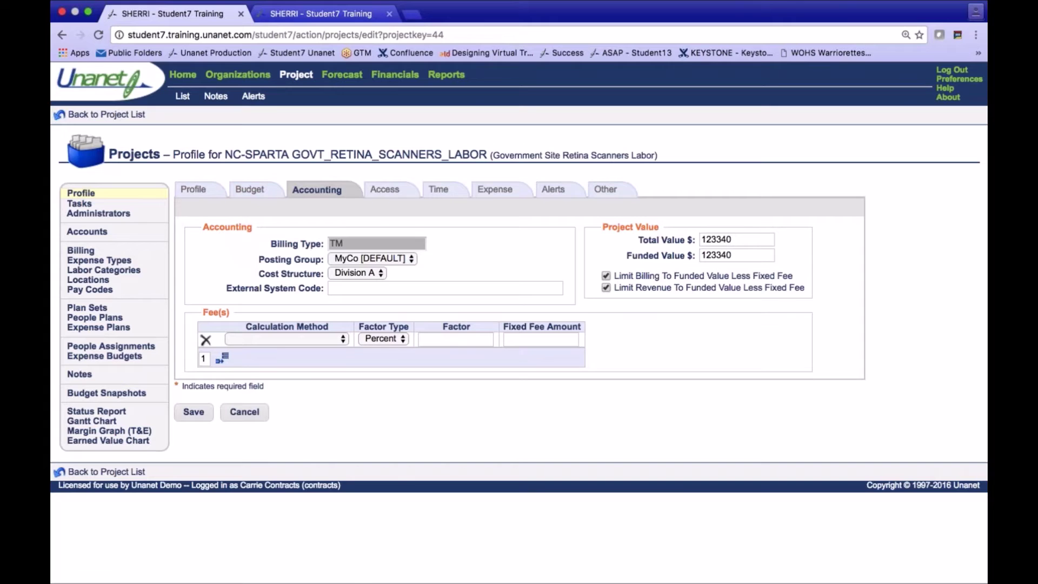
- Reopen the labor project's invoice setup and view its bill-to, ship-to and remit-to contacts
left_click(87, 251)
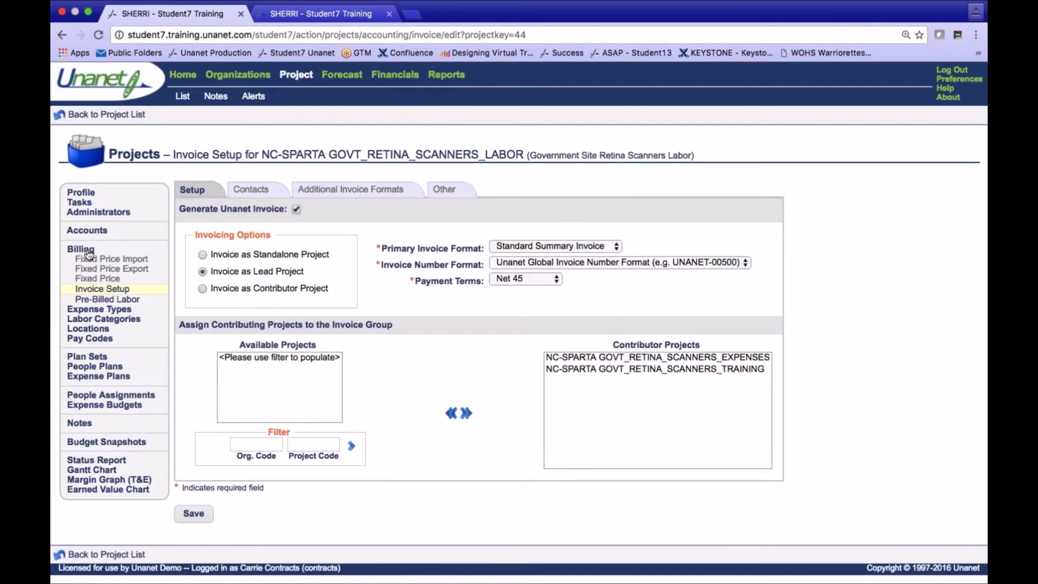
left_click(251, 190)
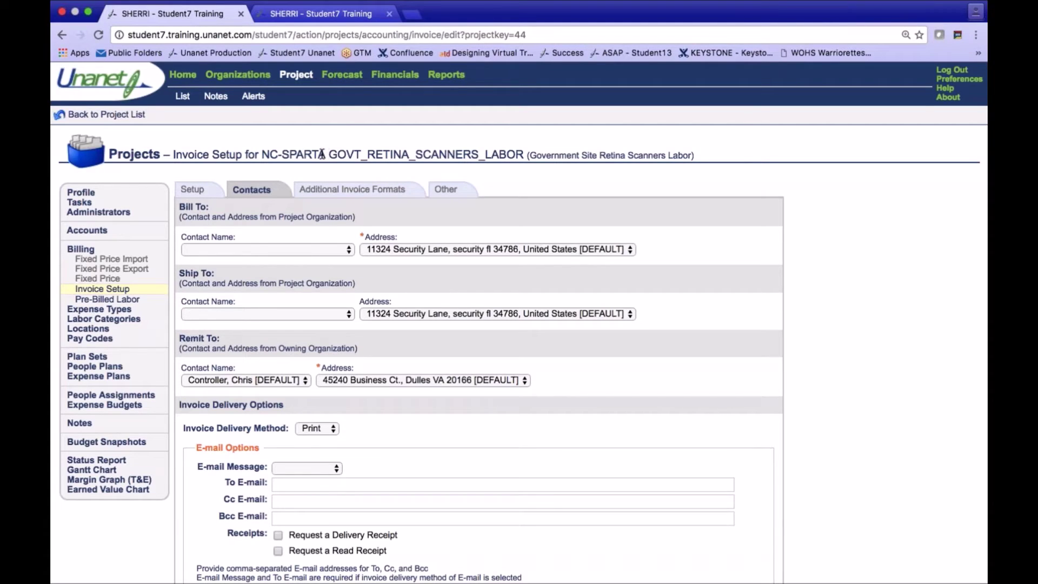
- Go to the organizations area and try to find the customer organization by name
left_click(232, 75)
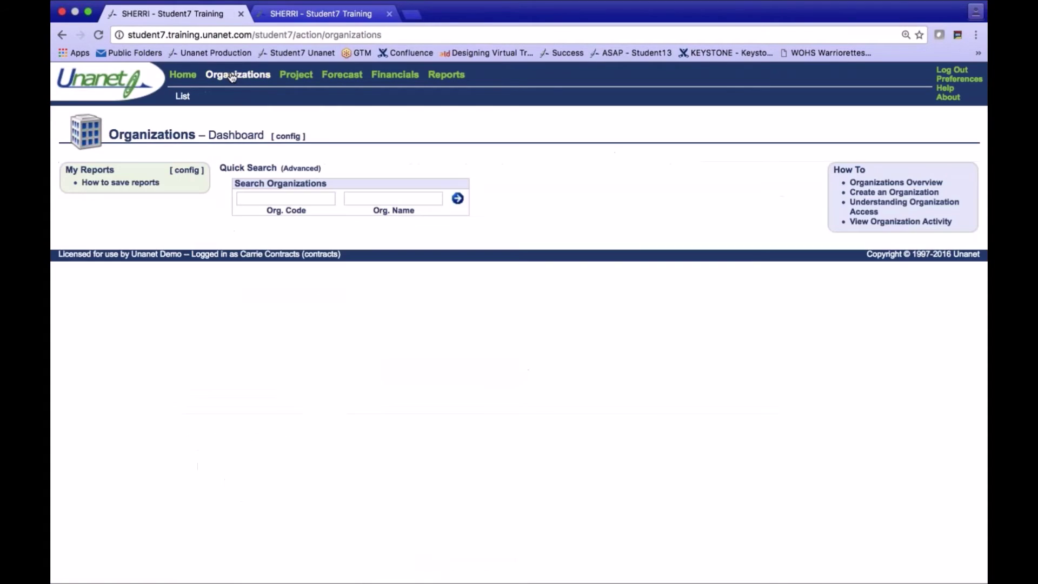
left_click(373, 199)
type("nsa")
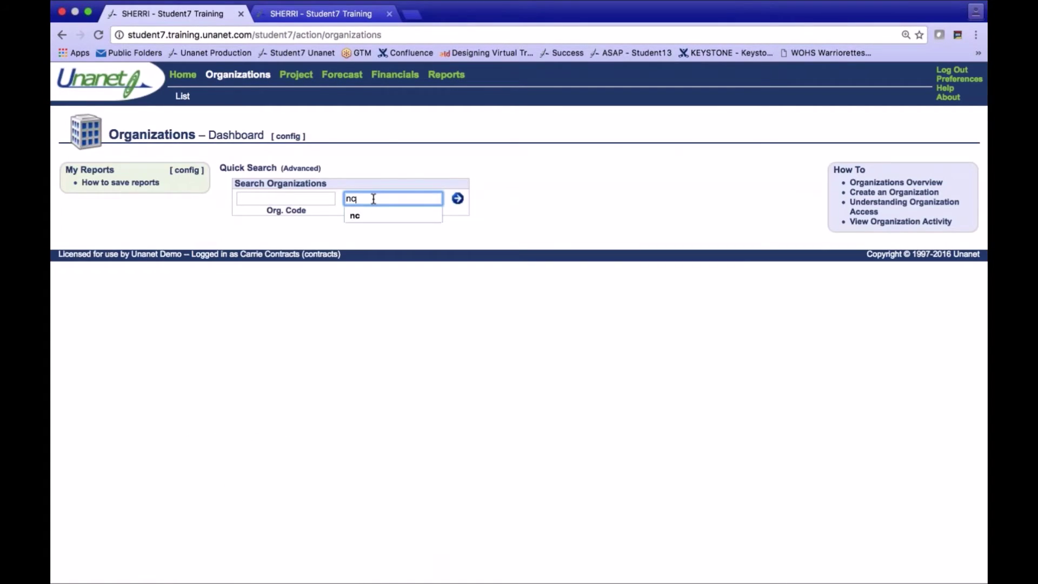
key("Return")
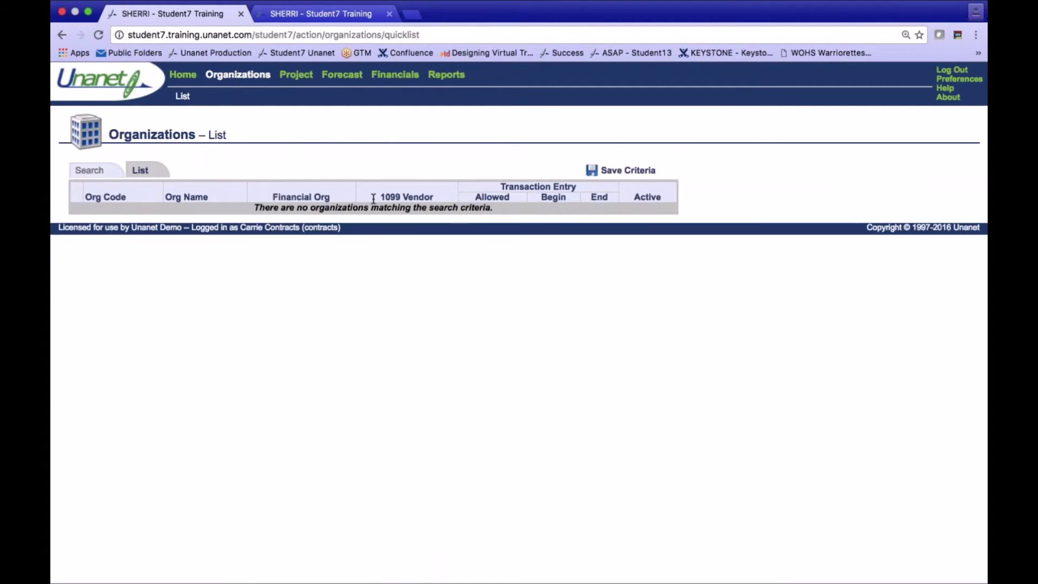
- Filter the organizations by the name %spart, list the matches and open NC-SPARTA for editing
left_click(90, 173)
left_click(319, 232)
key("BackSpace")
key("BackSpace")
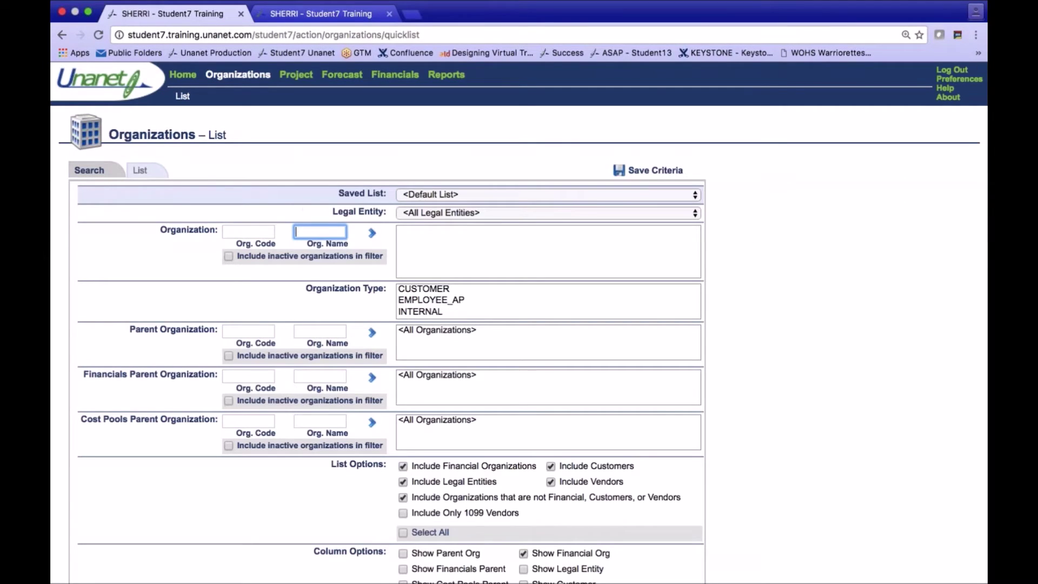
type("%spart")
key("Return")
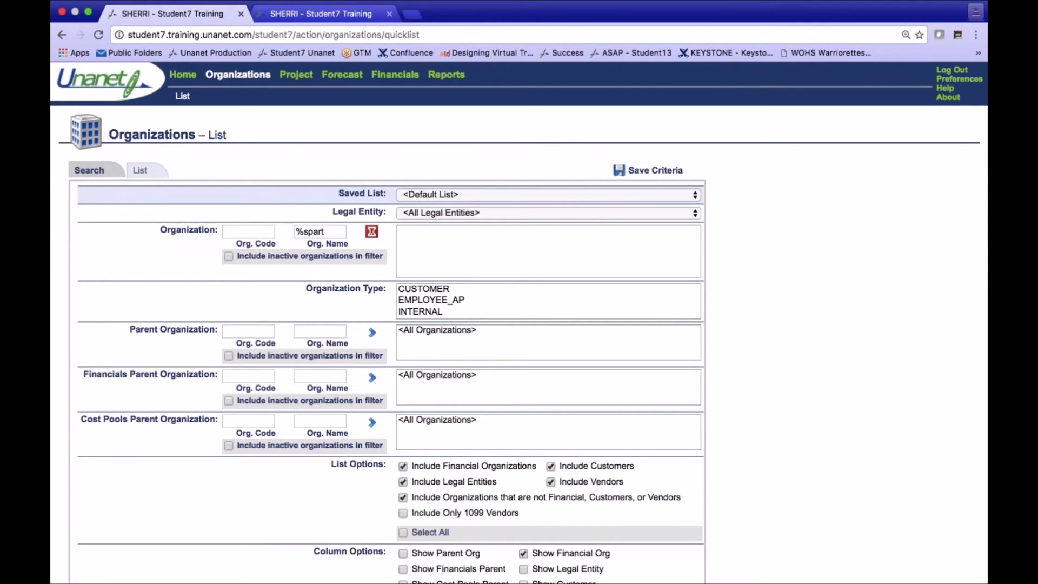
left_click(141, 172)
left_click(107, 213)
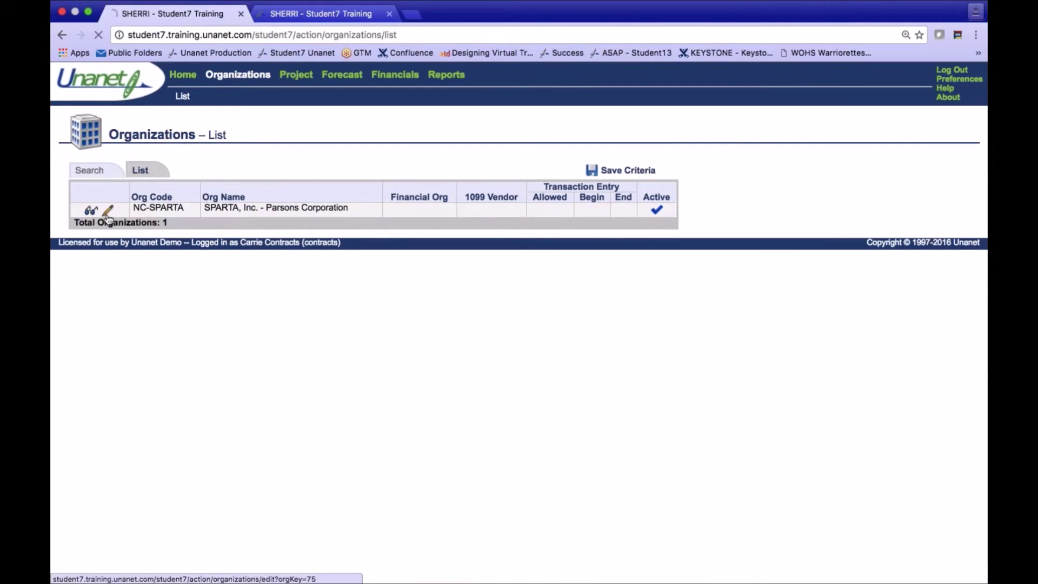
- View NC-SPARTA's contacts and organization addresses, and highlight the organization code in the page heading
left_click(96, 206)
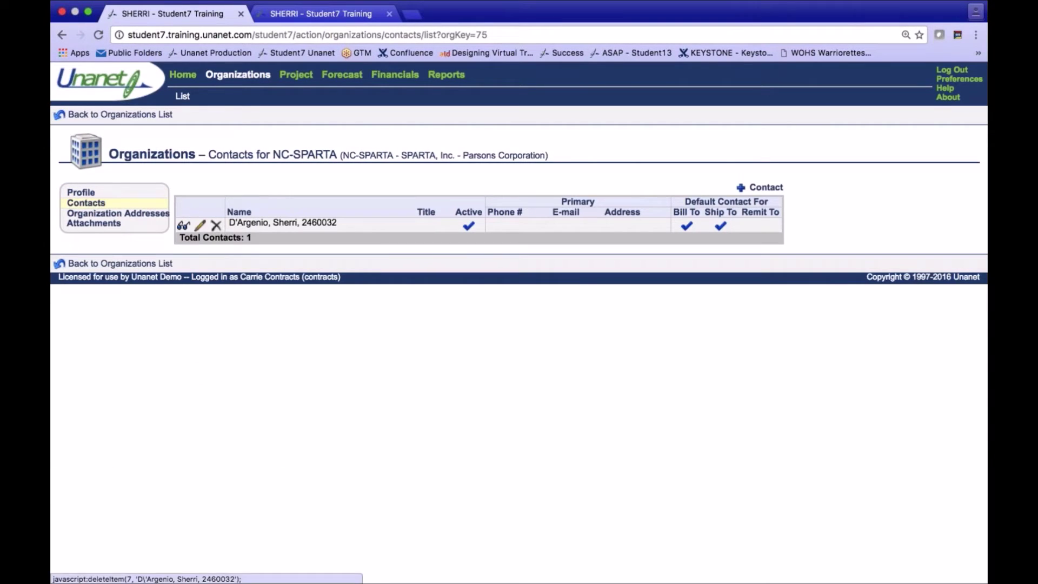
left_click(158, 216)
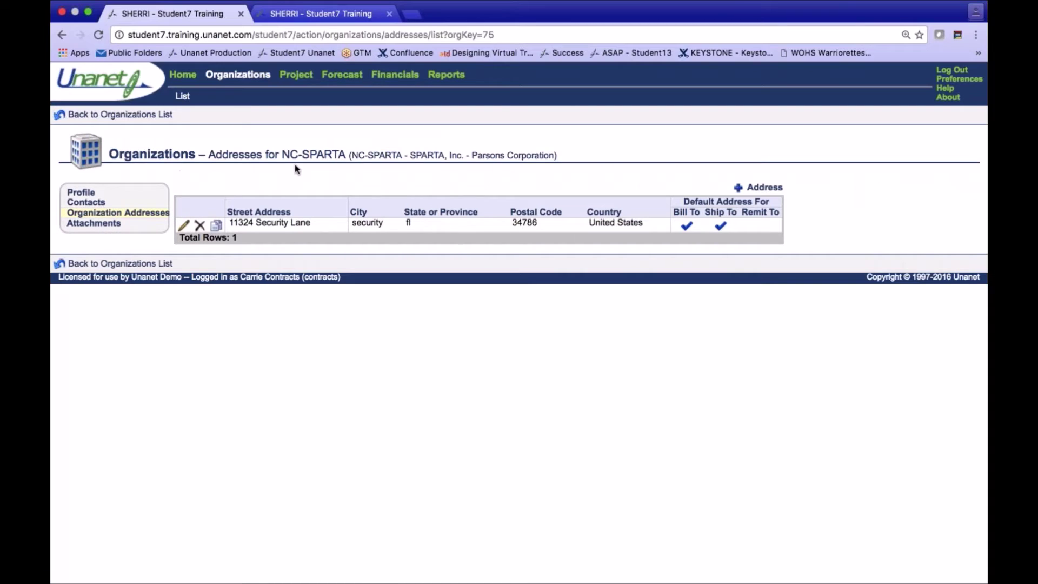
left_click_drag(283, 153, 348, 156)
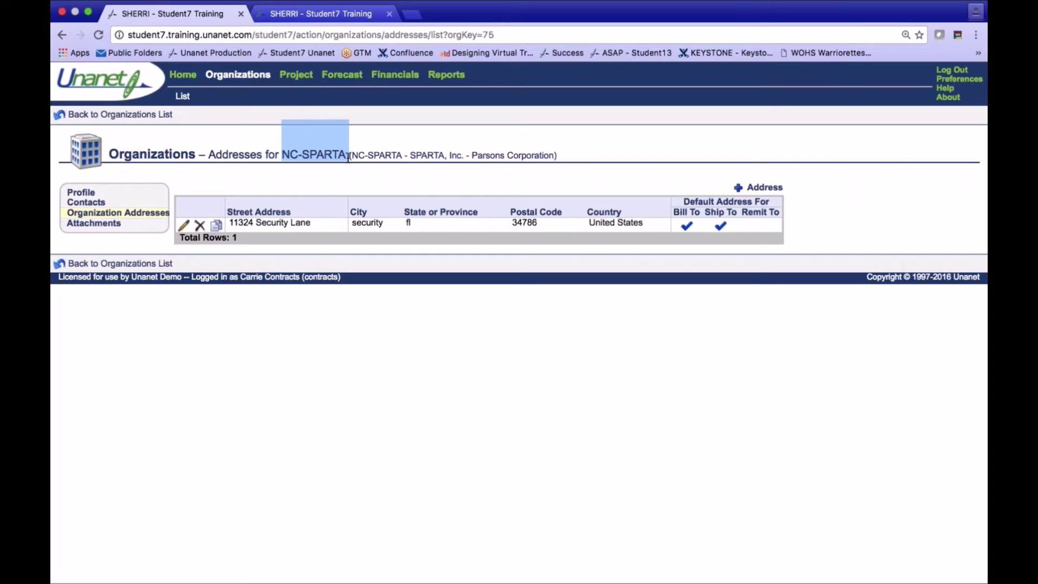
- Return to the organizations list and try to find the company's own organization by the name myc
left_click(169, 114)
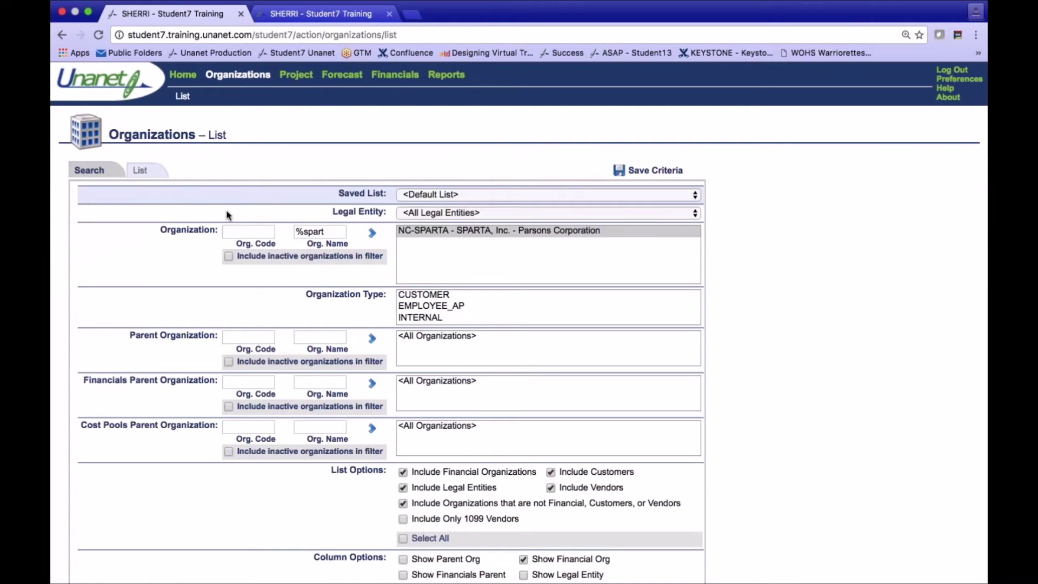
left_click(322, 232)
key("BackSpace")
key("BackSpace")
key("BackSpace")
key("BackSpace")
key("BackSpace")
key("BackSpace")
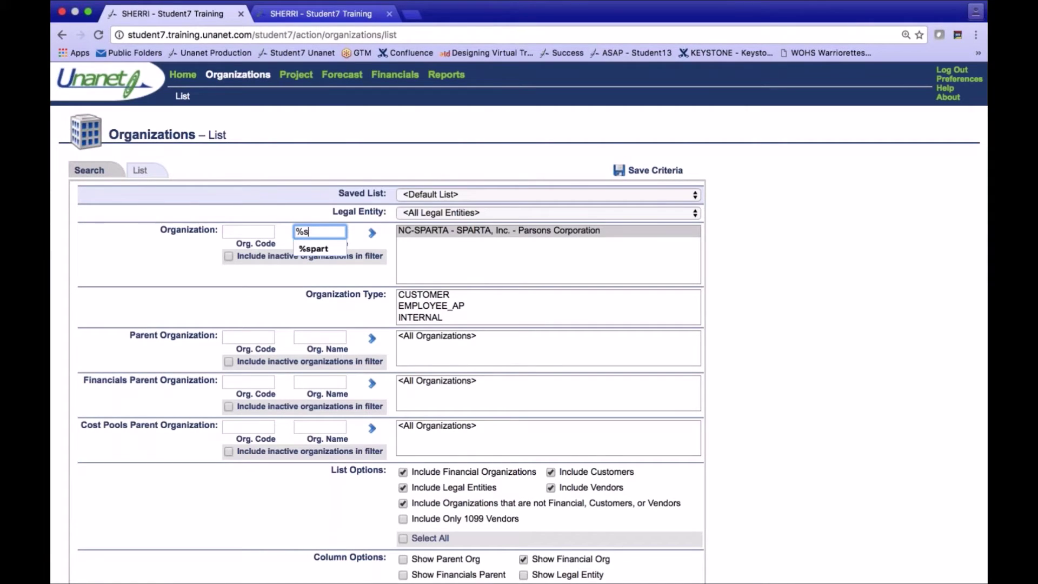
type("myc")
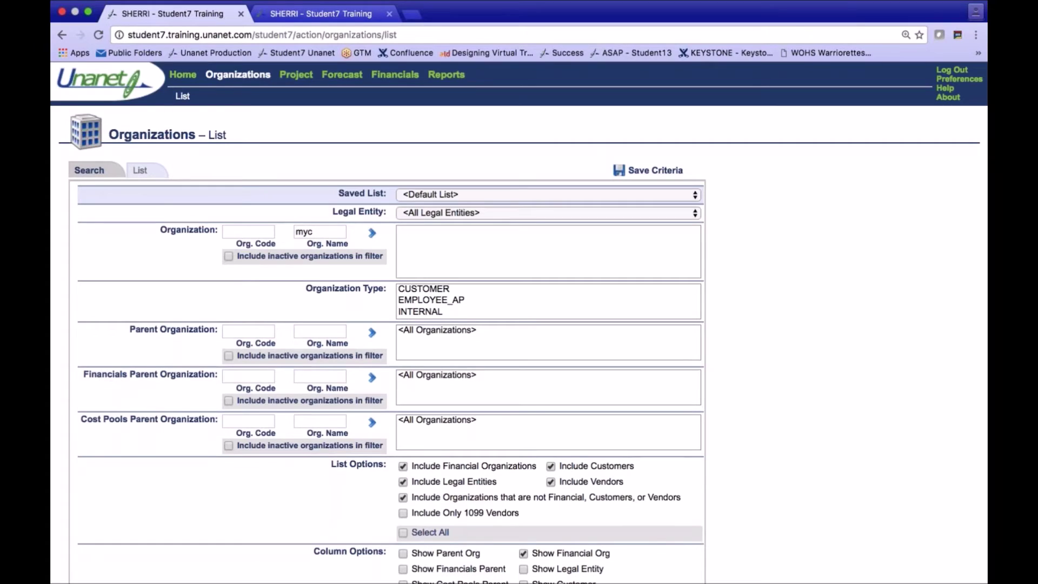
- Filter the organizations by the name %my, select MYCO - My Company and list it
double_click(325, 233)
key("BackSpace")
type("%my")
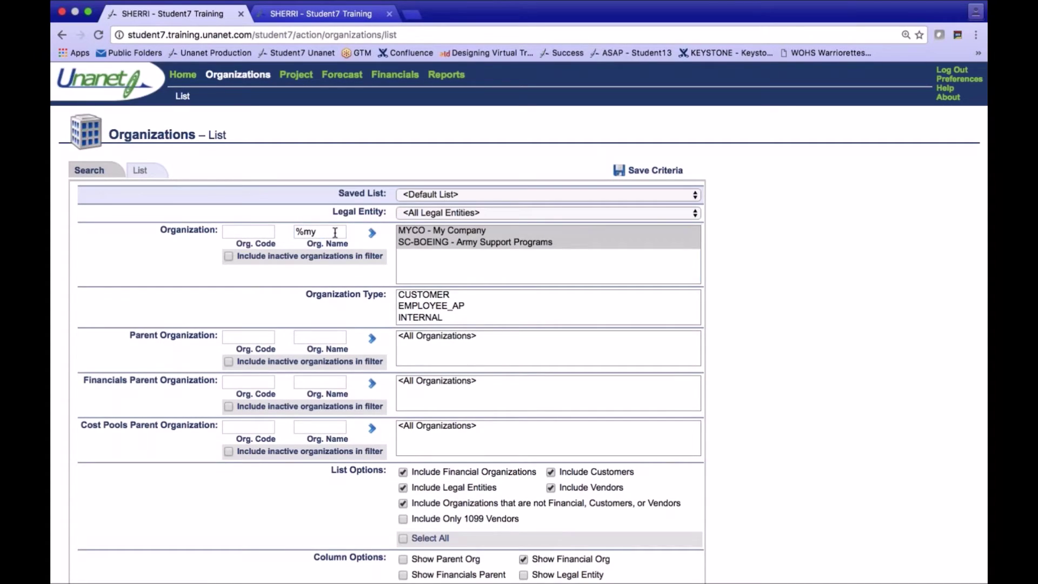
left_click(443, 230)
left_click(139, 171)
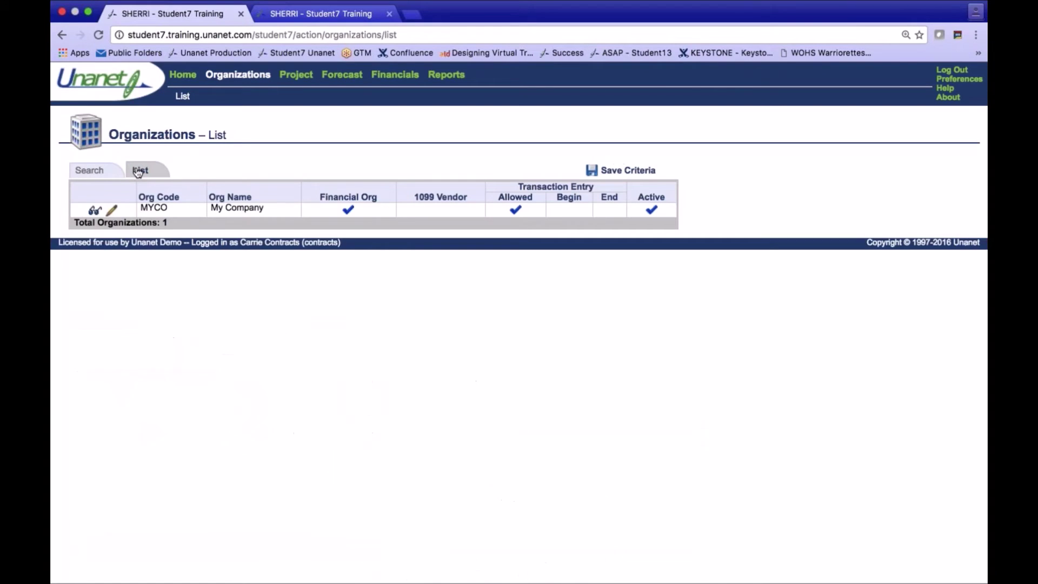
- Open MYCO for editing and view its contacts and organization addresses
left_click(112, 209)
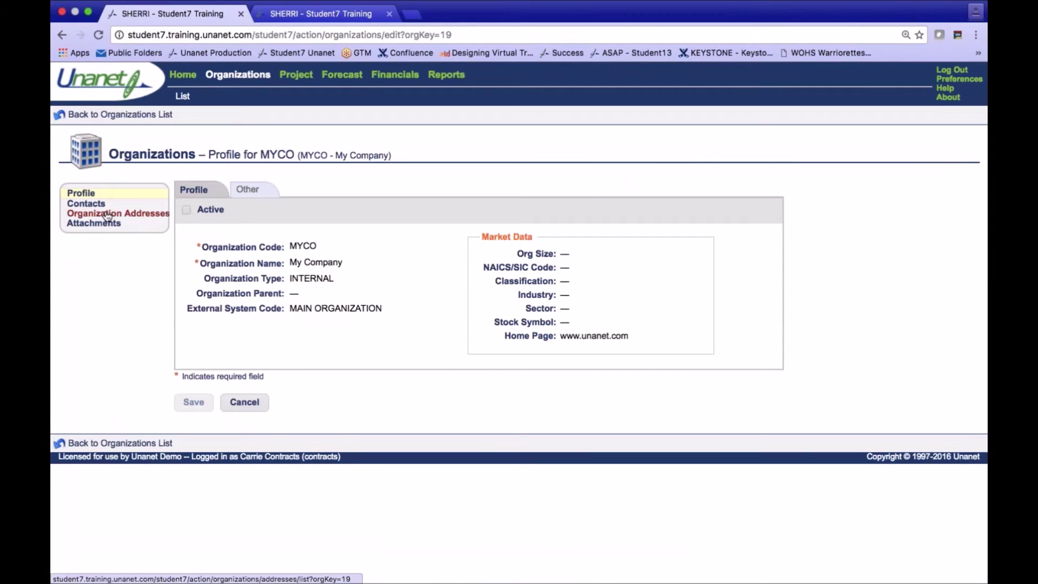
left_click(98, 206)
left_click(102, 215)
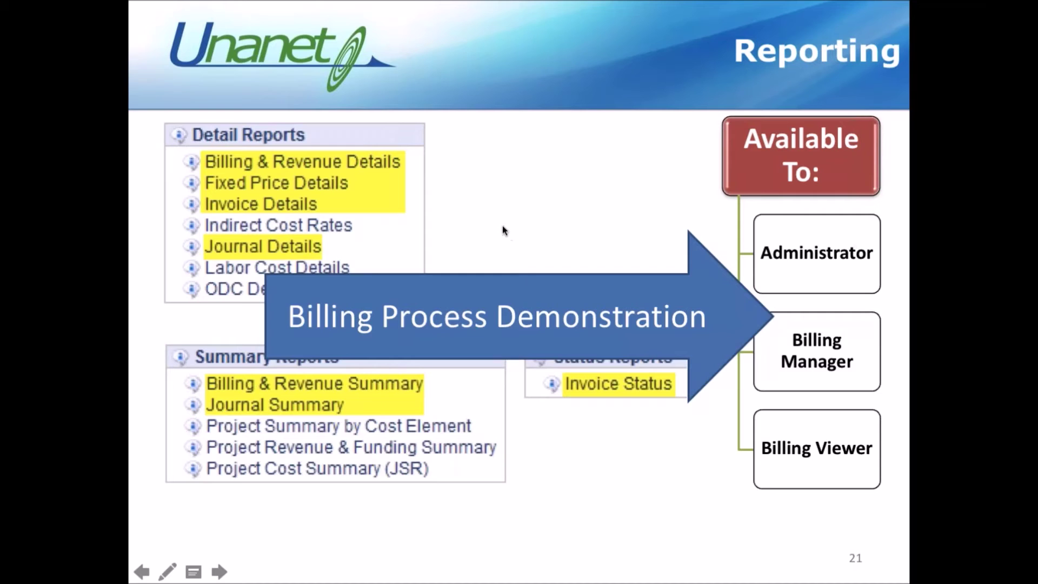
- Switch back to Unanet, open GOVT_RETINA_SCANNERS_TRAINING from the saved Gov Scanner Contract list in Financials, and view its invoice setup
key("super+Tab")
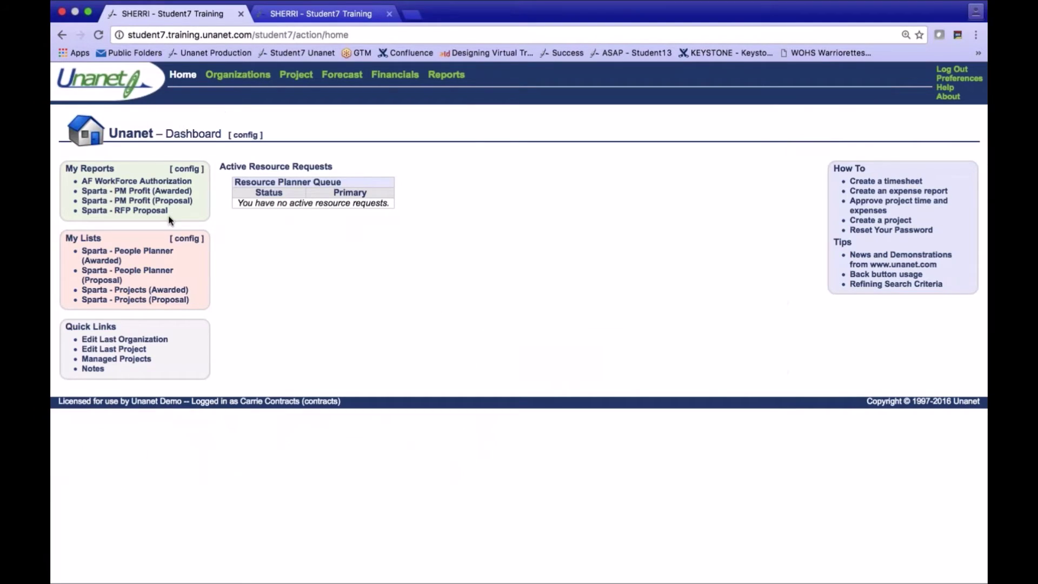
left_click(387, 78)
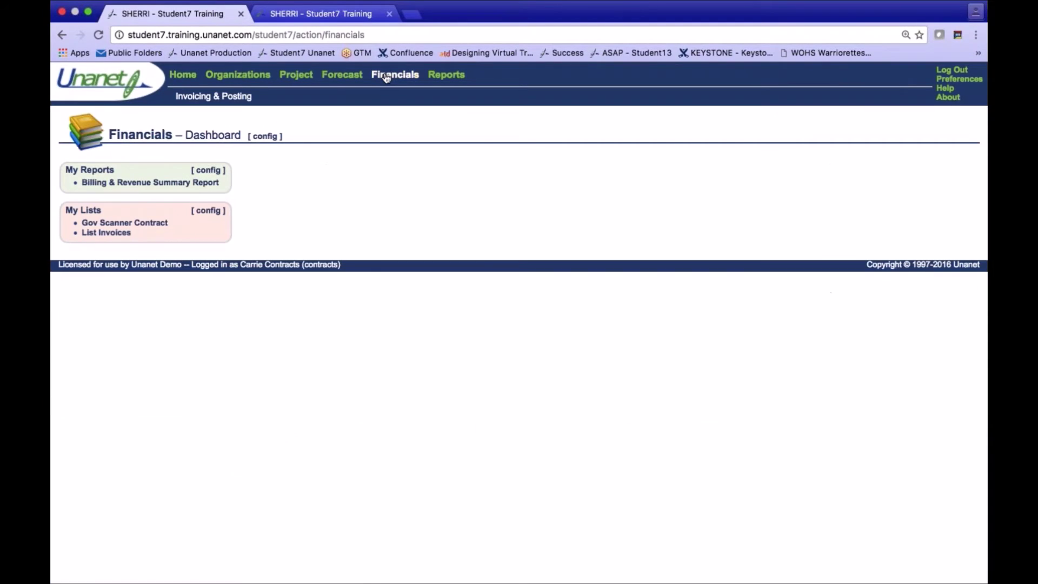
left_click(115, 223)
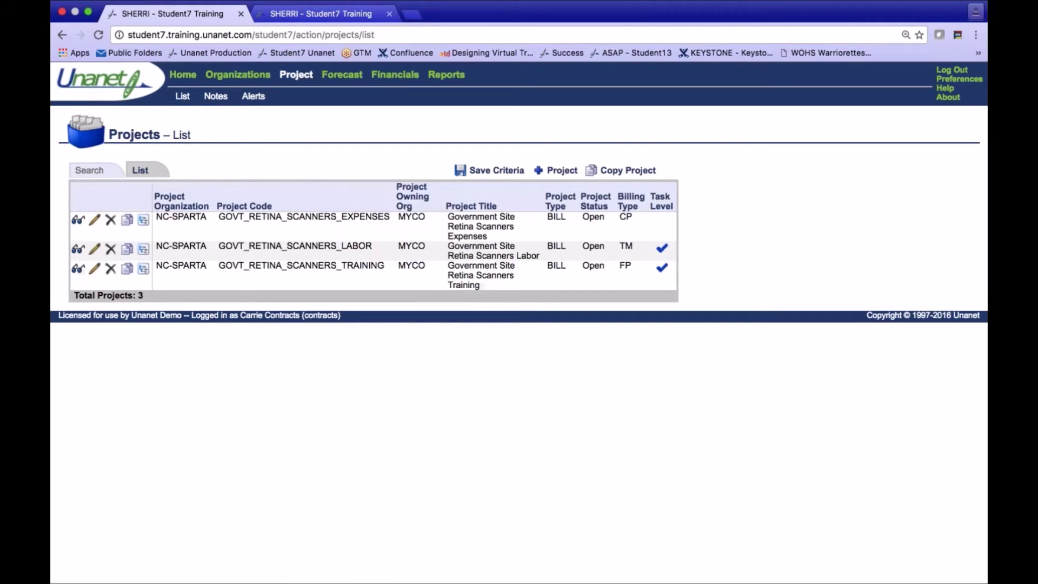
left_click(93, 270)
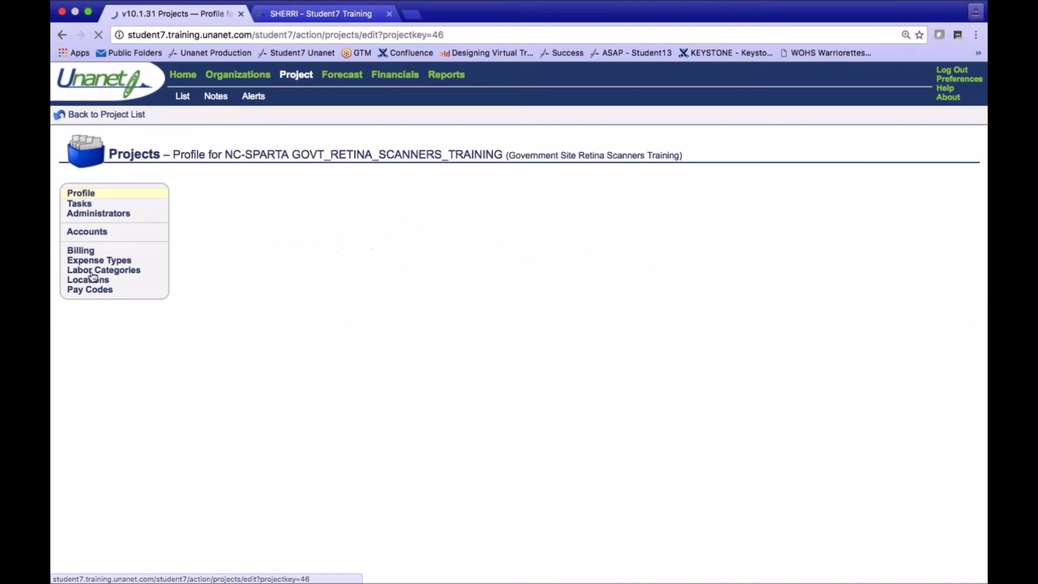
left_click(82, 251)
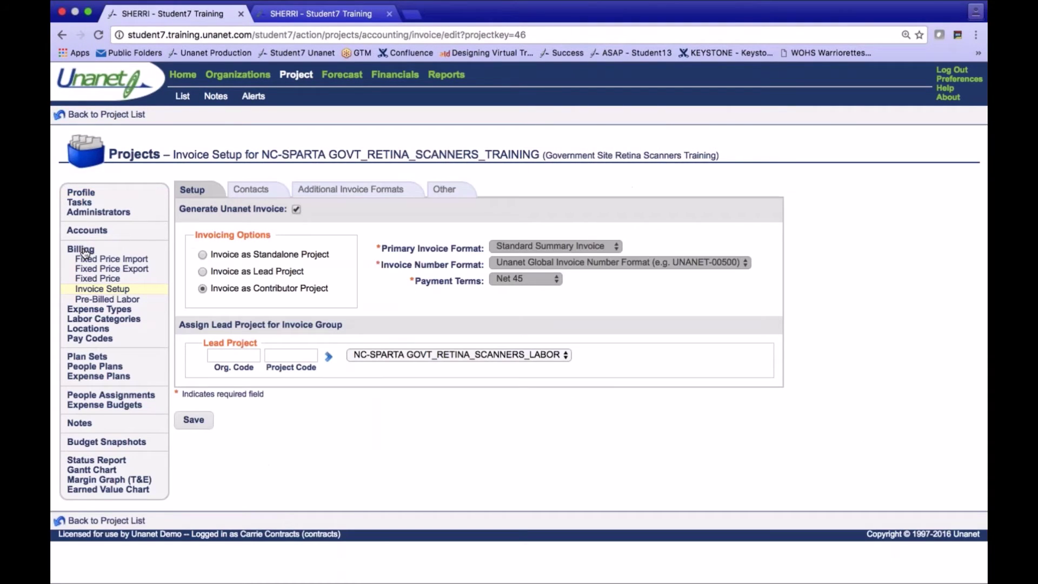
- Review the billing type and other accounting settings in the training project's profile
left_click(82, 195)
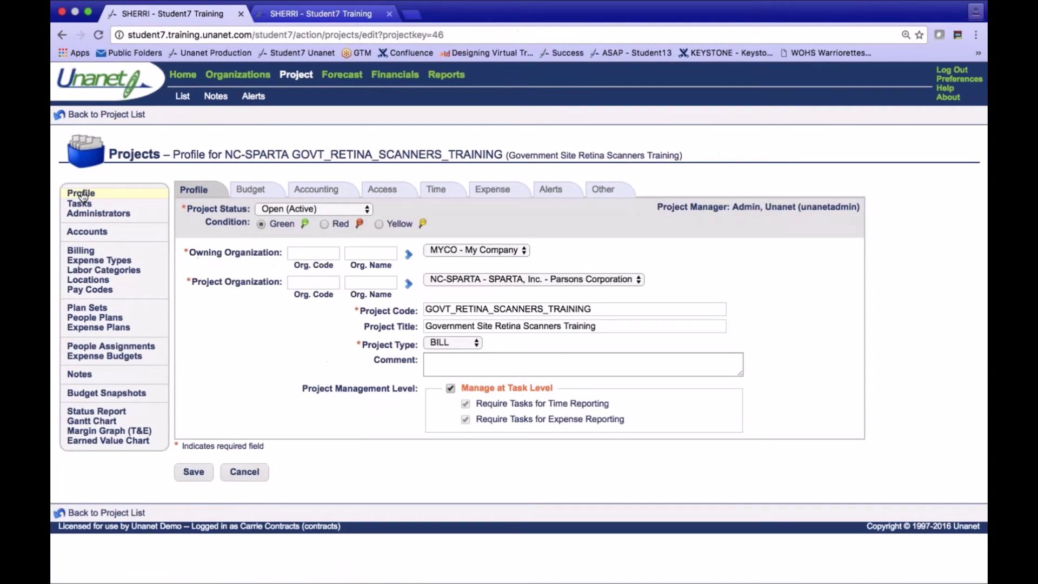
left_click(316, 190)
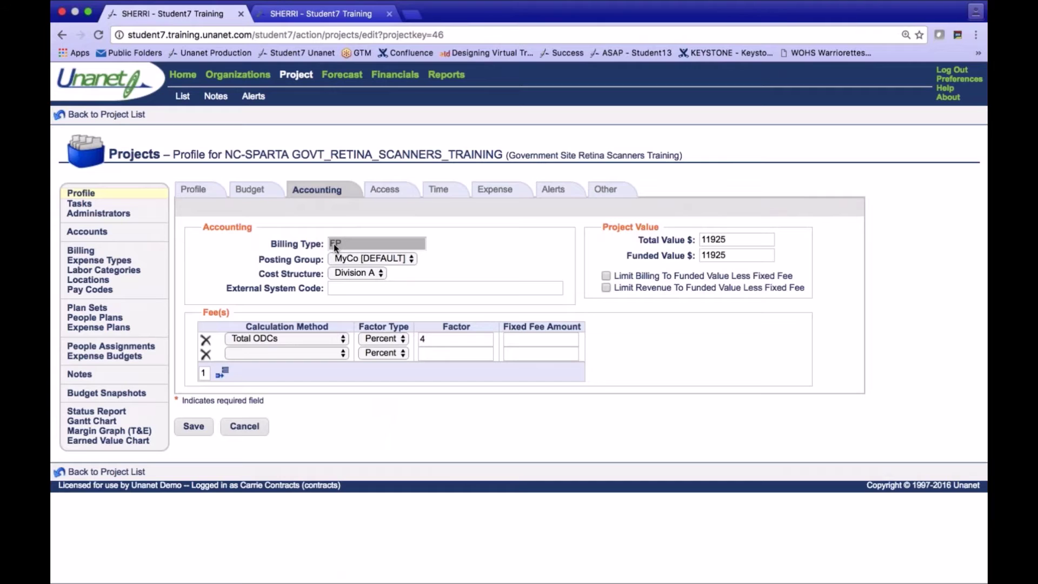
left_click(200, 198)
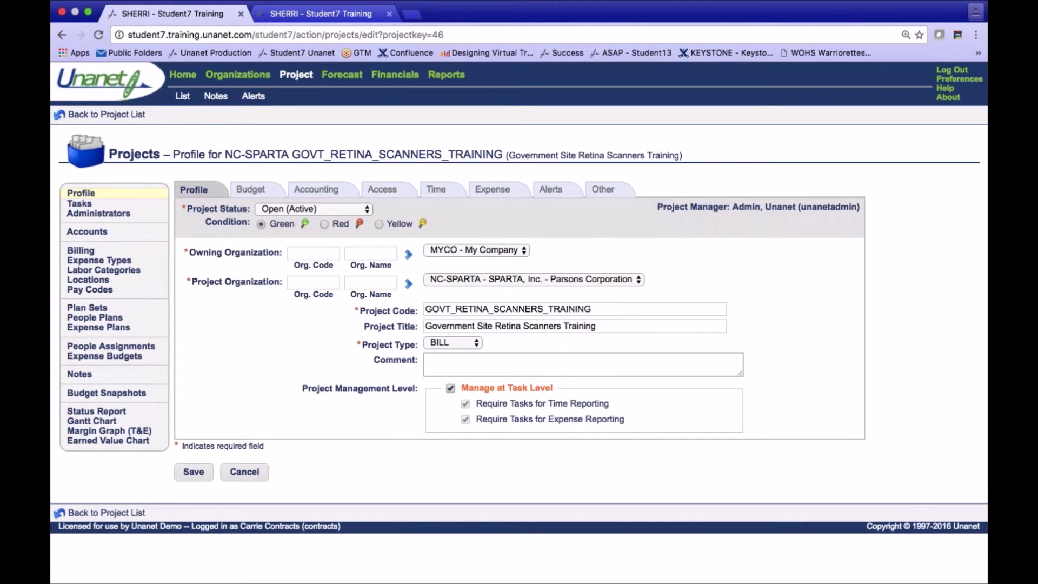
- View the training project's fixed price items, and open the form for adding one without saving anything
left_click(90, 255)
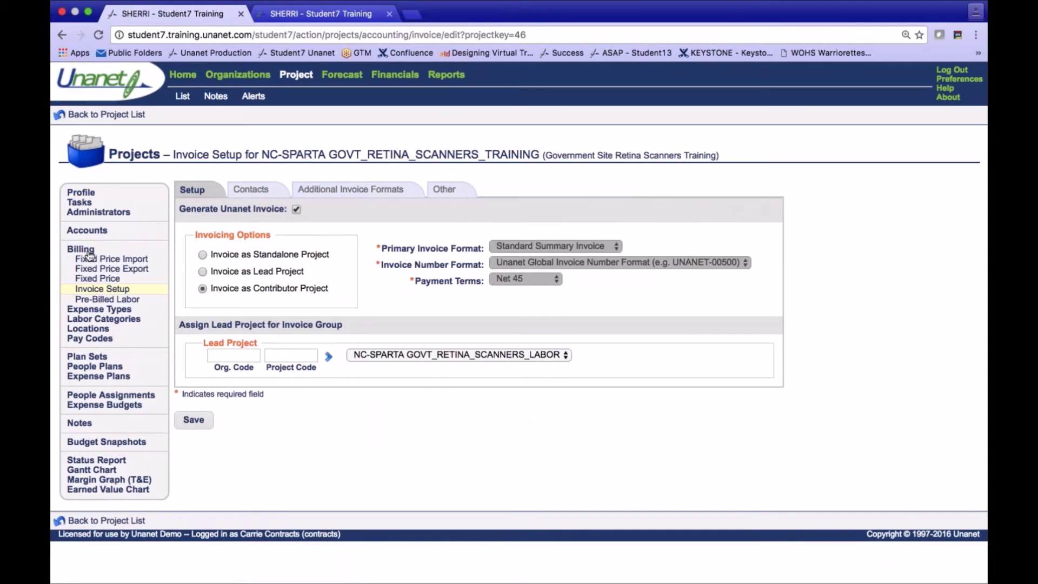
left_click(111, 282)
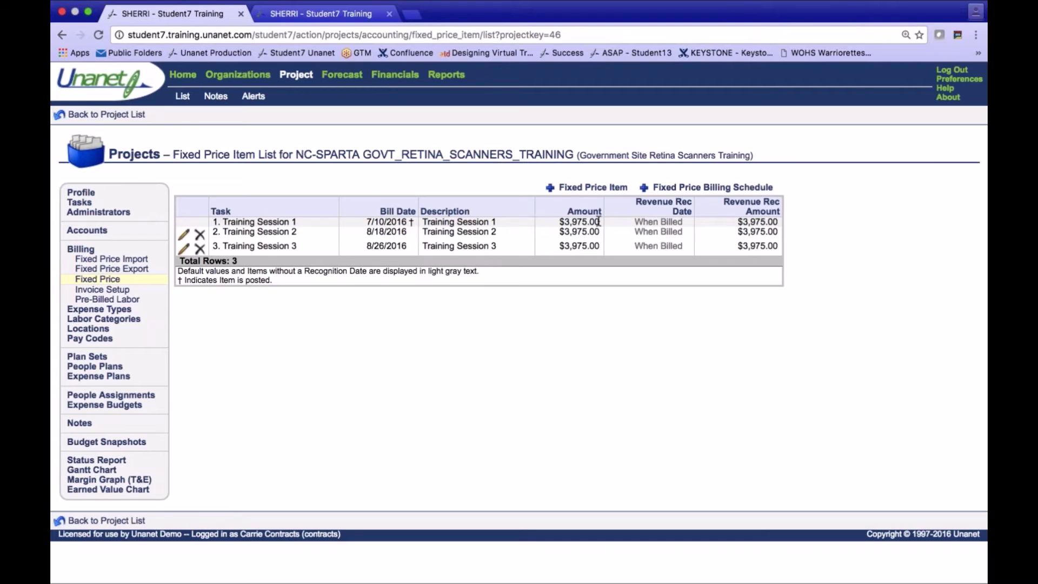
left_click(617, 190)
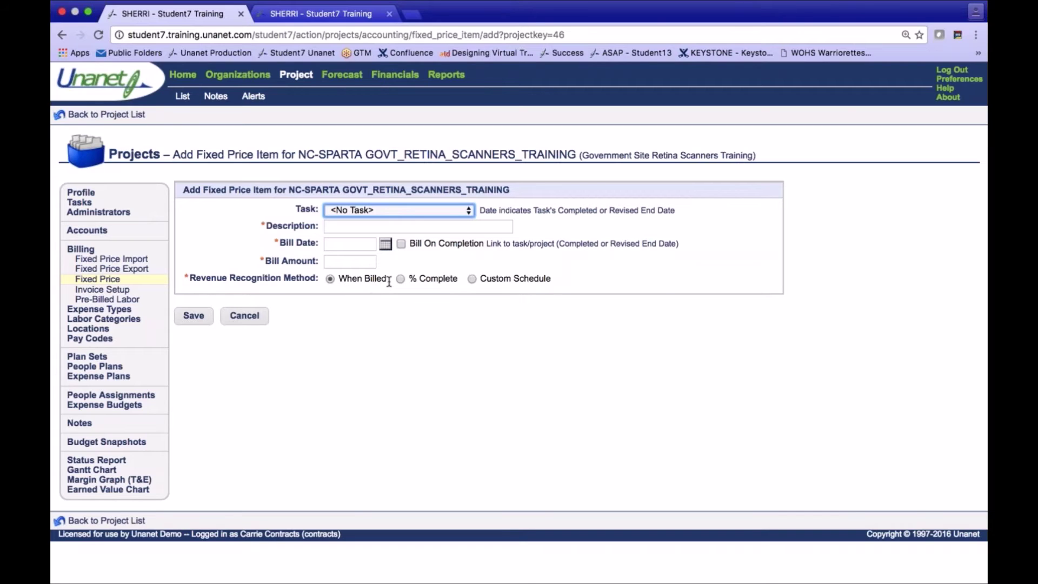
left_click(250, 317)
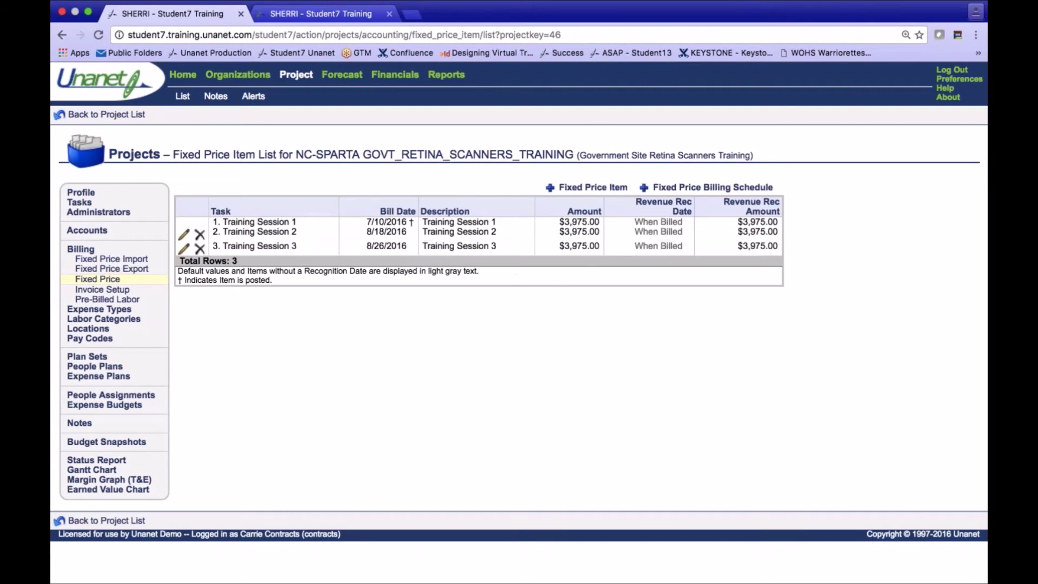
- Start a fixed price billing schedule with description example, bill date 8/1/2016 and bill amount 10000
left_click(665, 188)
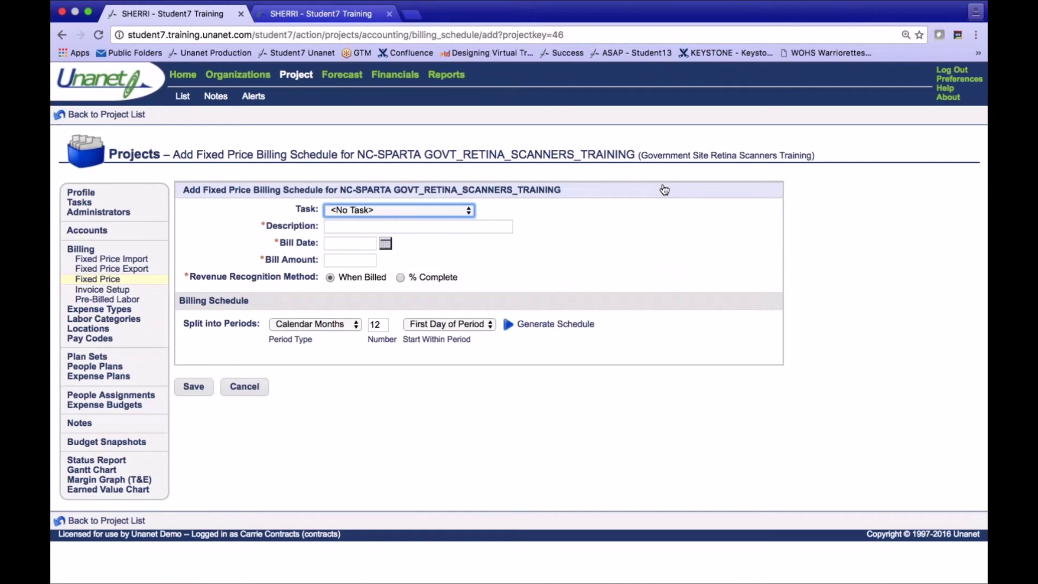
key("Tab")
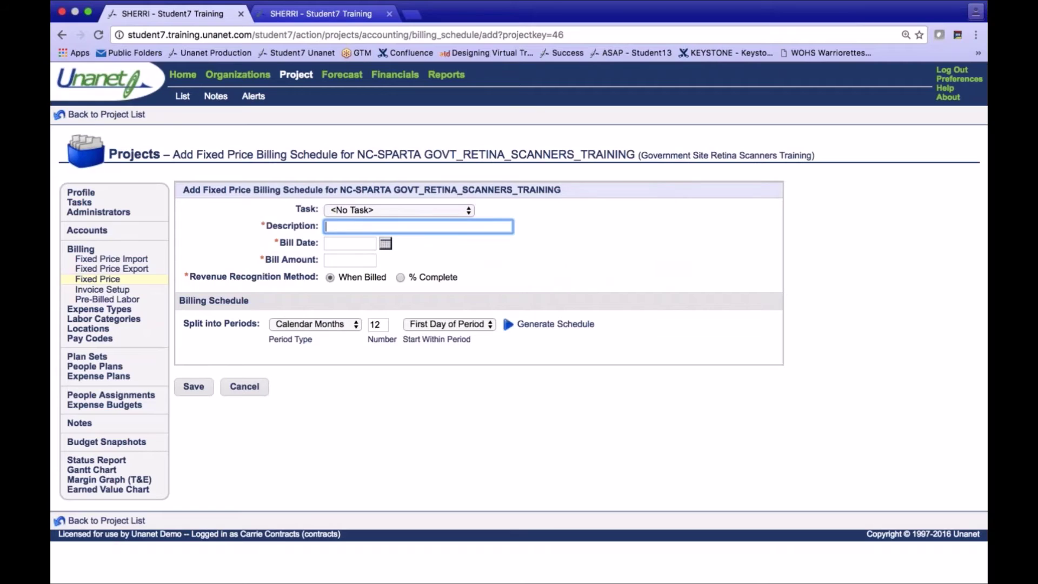
type("example")
left_click(386, 243)
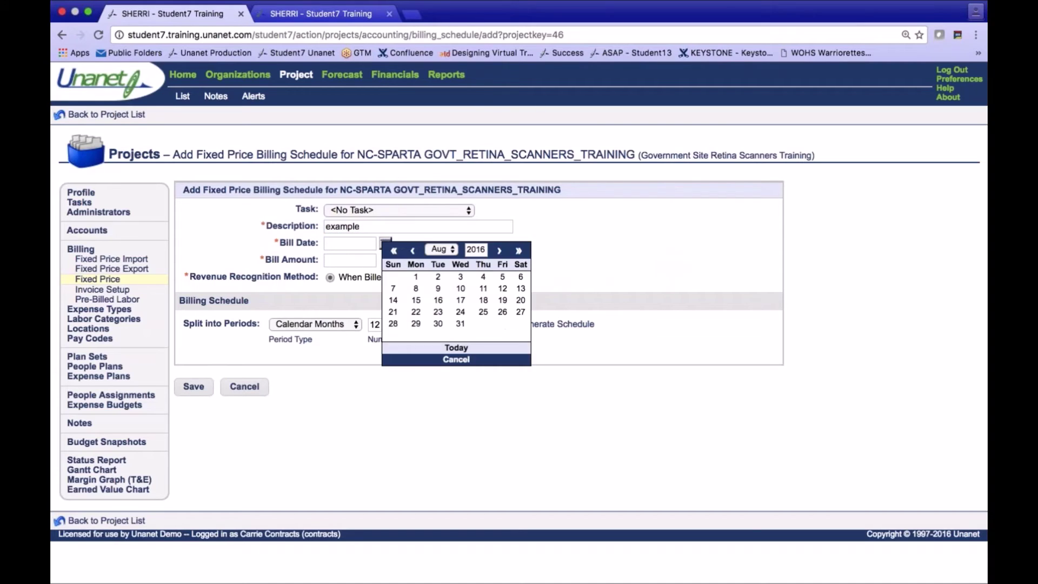
left_click(416, 277)
left_click(350, 261)
type("10000")
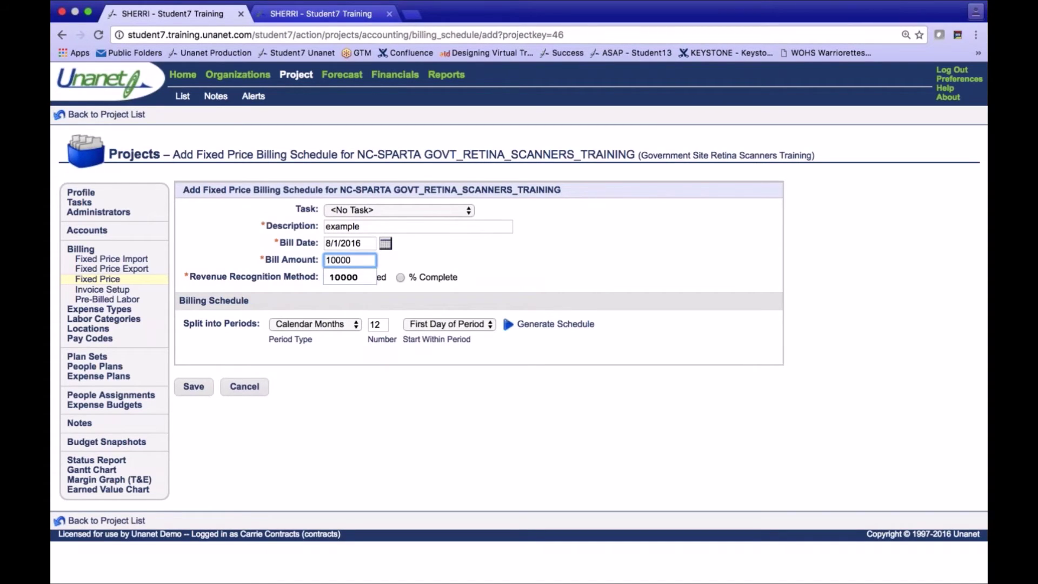
left_click(367, 280)
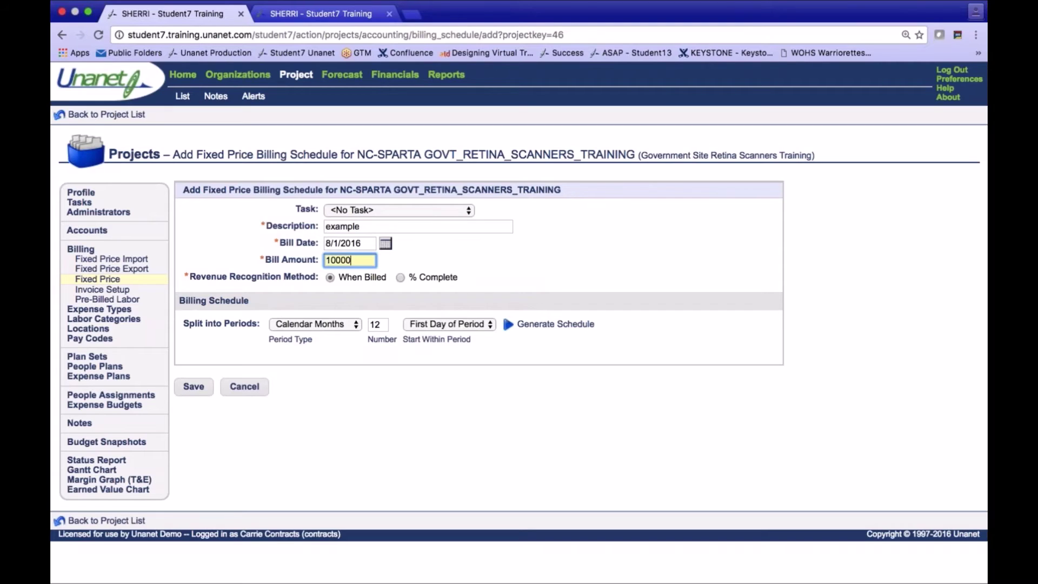
- Generate a schedule of 2 calendar months with one extra blank row, and set the revenue recognition method to % Complete
key("Tab")
key("BackSpace")
type("2")
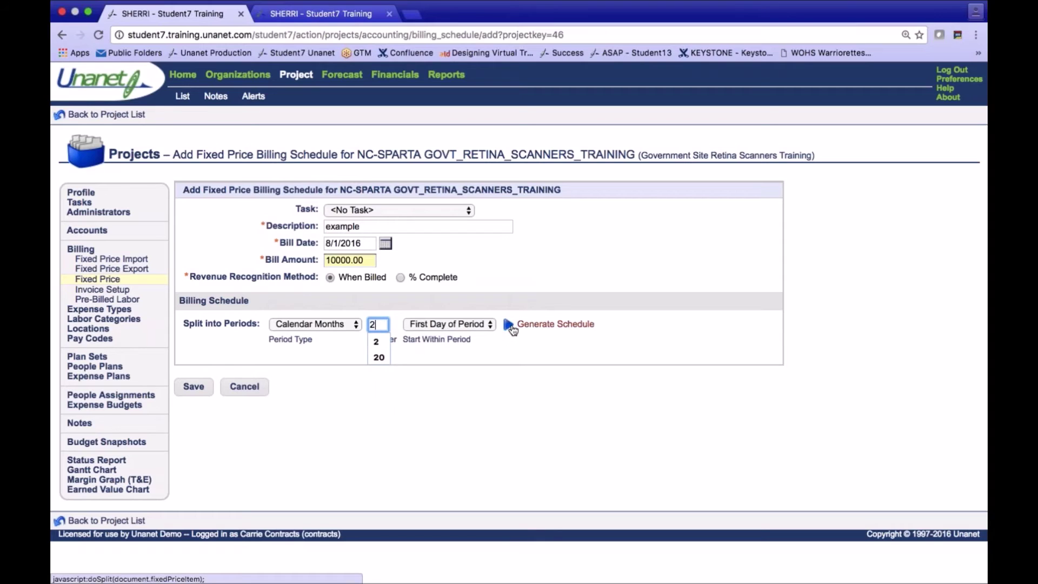
left_click(511, 328)
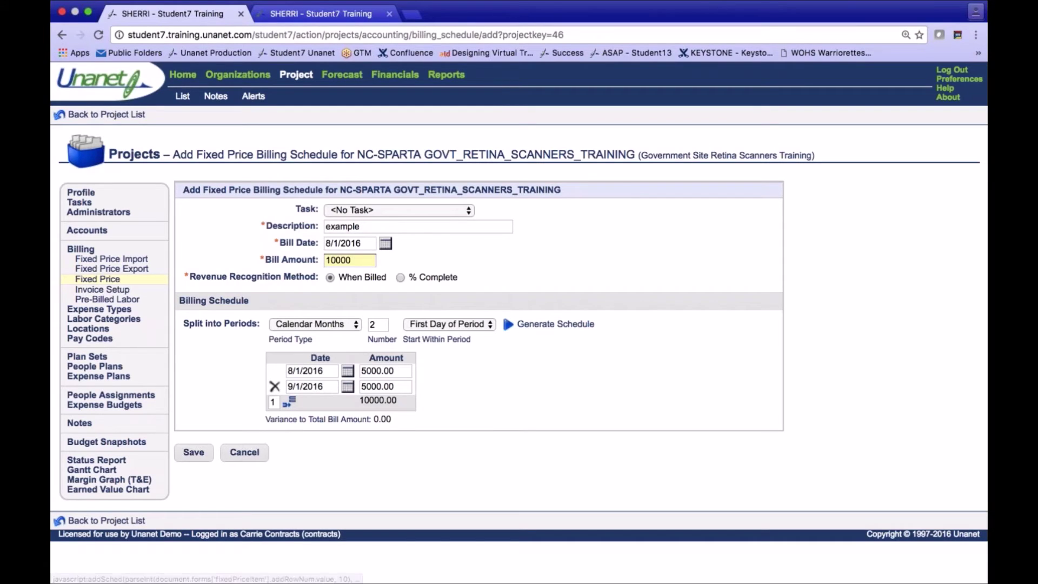
left_click(288, 401)
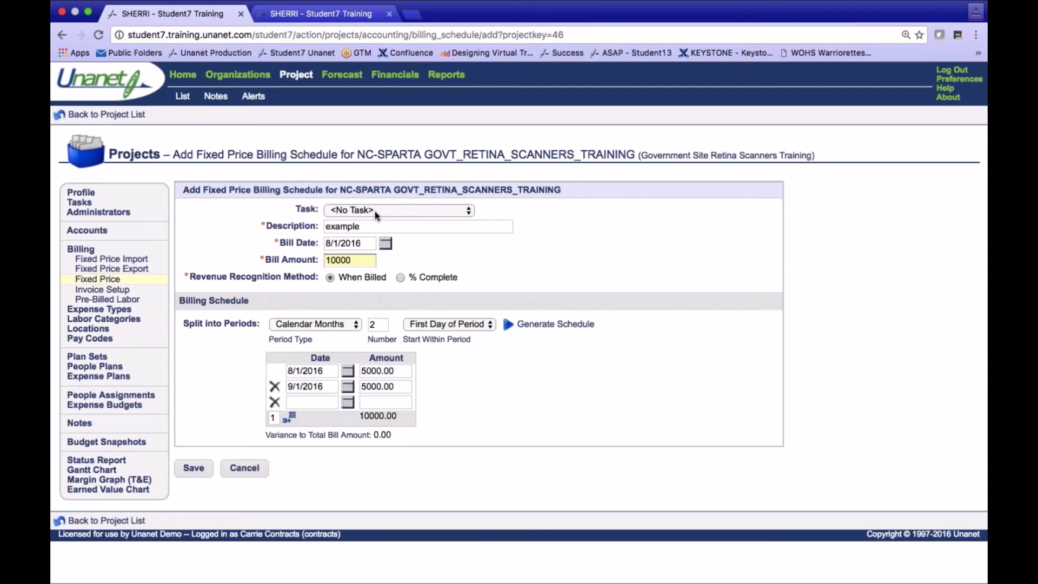
left_click(401, 278)
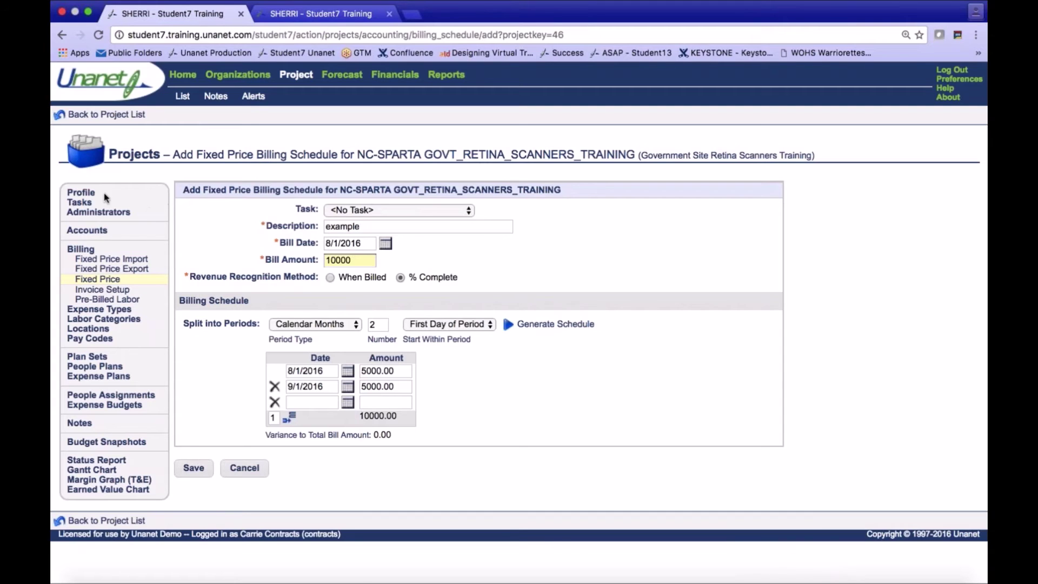
- View the completed percent estimate options in the training project's budget settings, and return to its fixed price item list
left_click(86, 195)
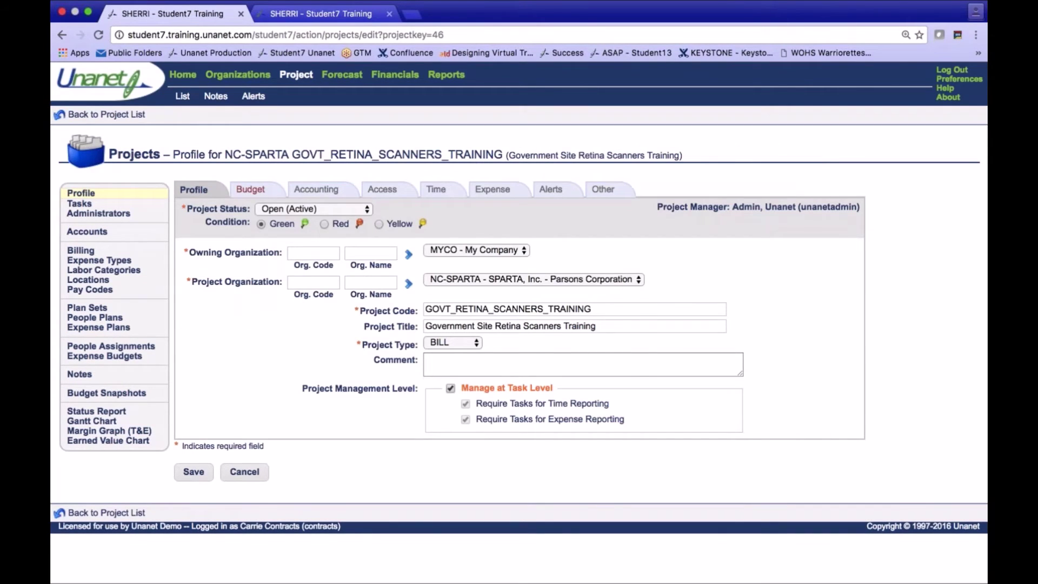
left_click(250, 190)
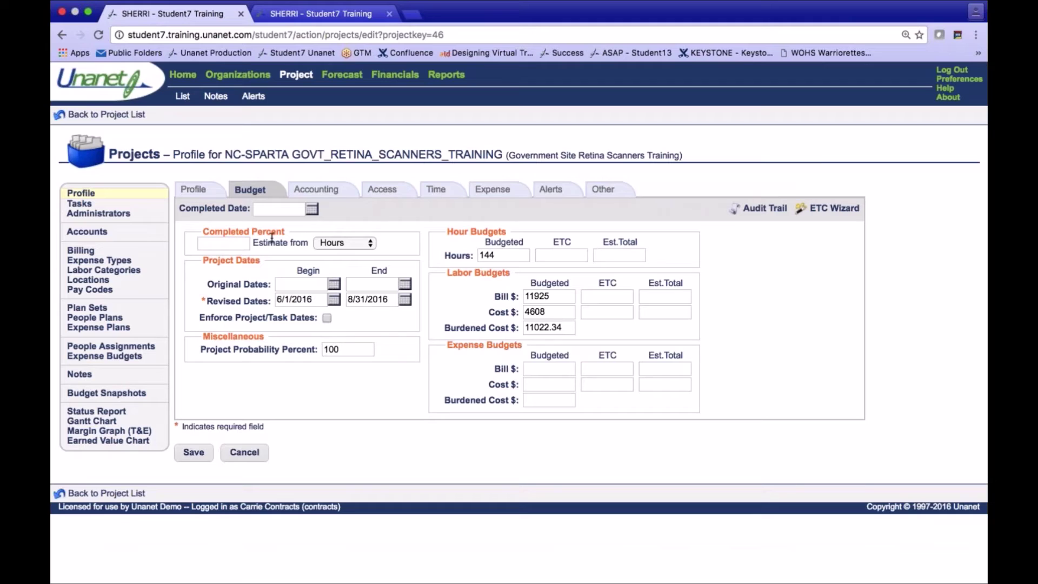
left_click(330, 243)
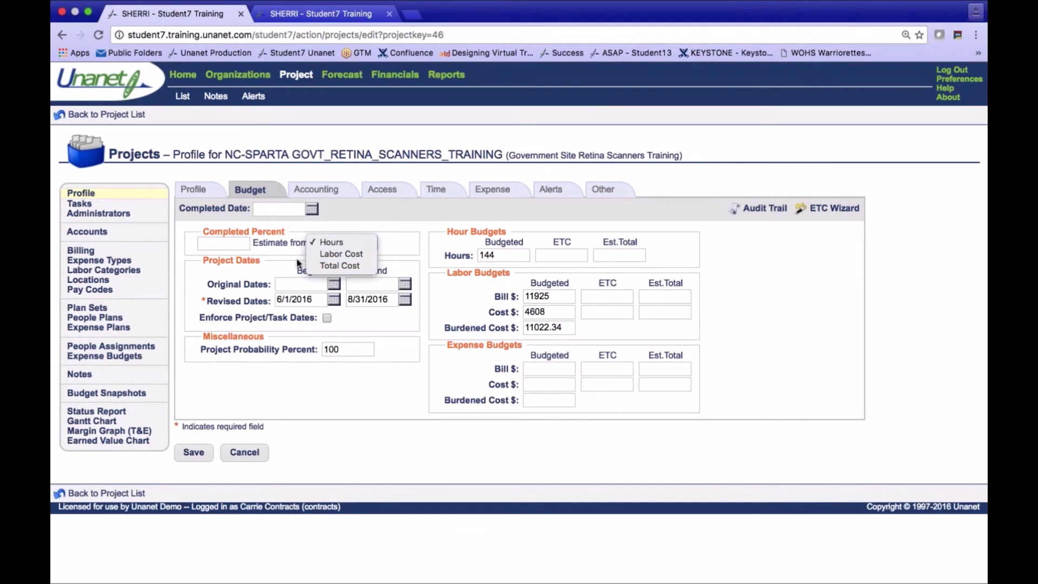
left_click(81, 251)
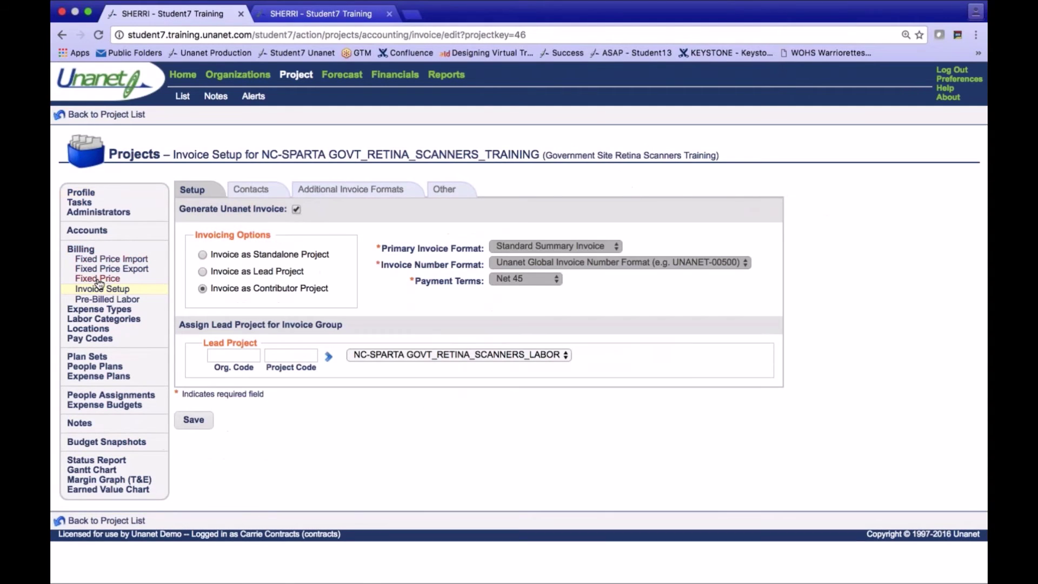
left_click(97, 278)
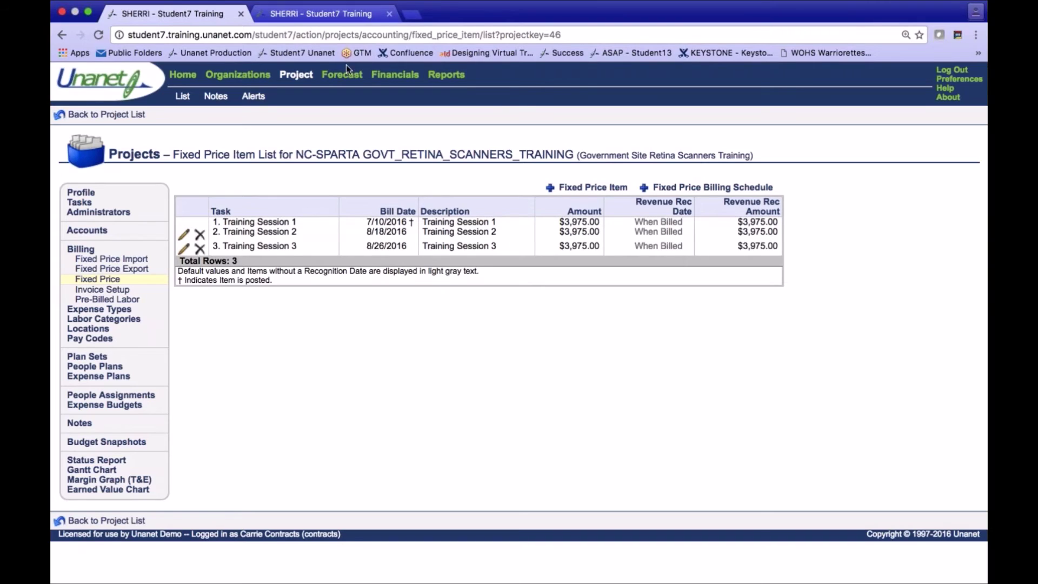
- Open the draft 7/31/2016 invoice for the government retina scanners labor project for editing and show its additional items
left_click(339, 9)
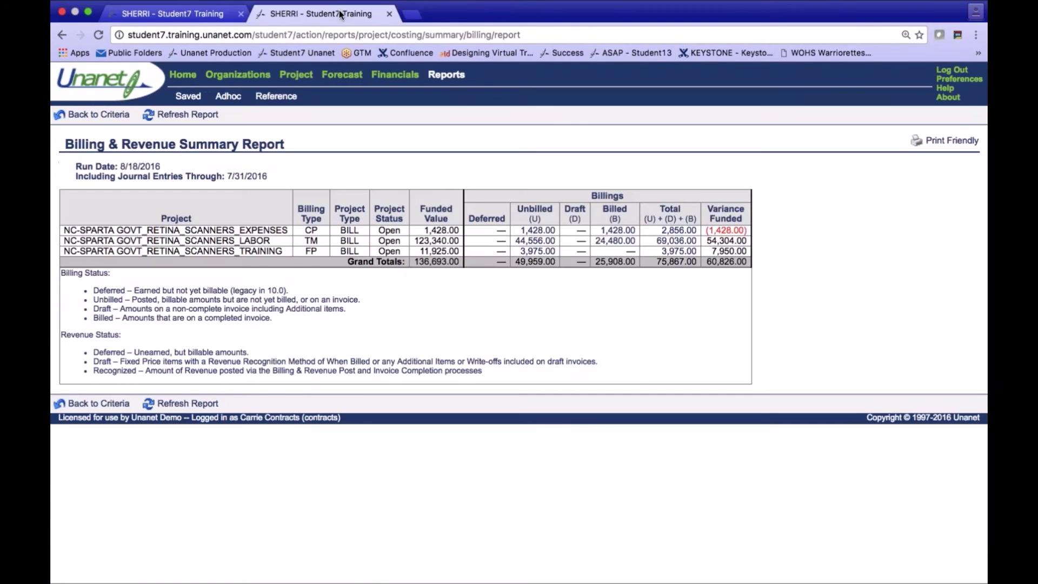
left_click(381, 74)
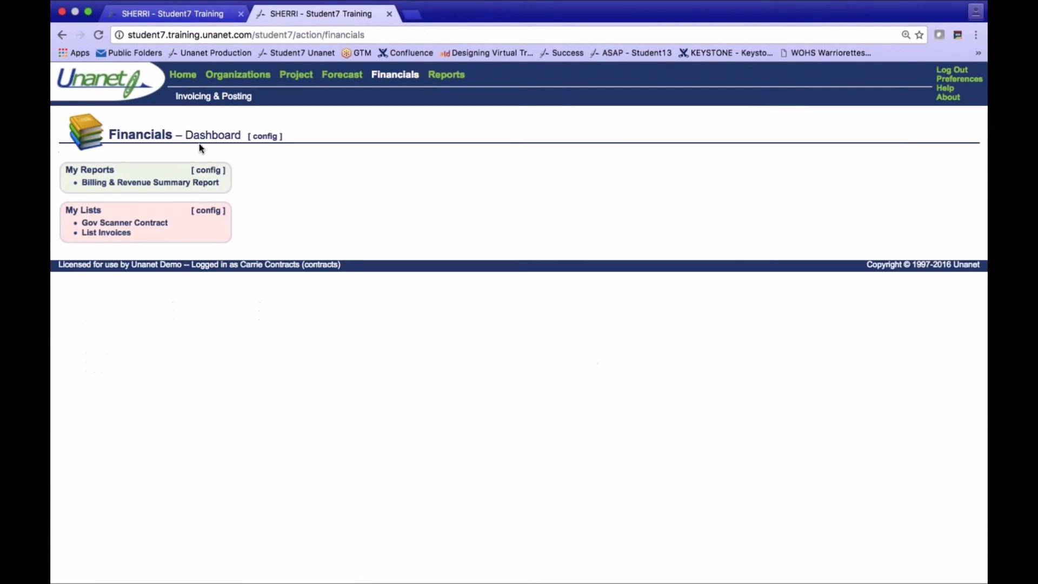
left_click(128, 234)
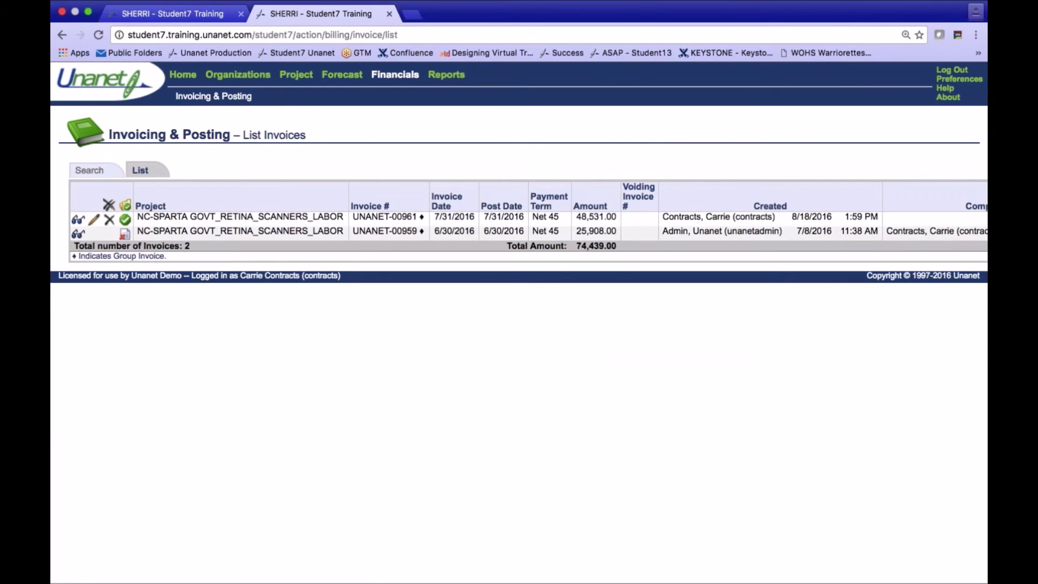
left_click(96, 221)
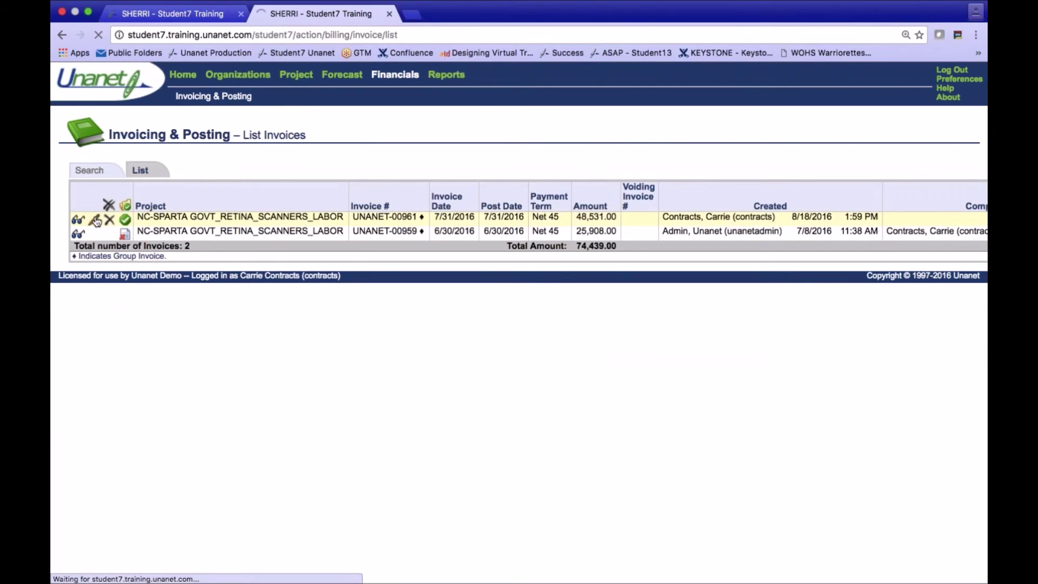
left_click(94, 217)
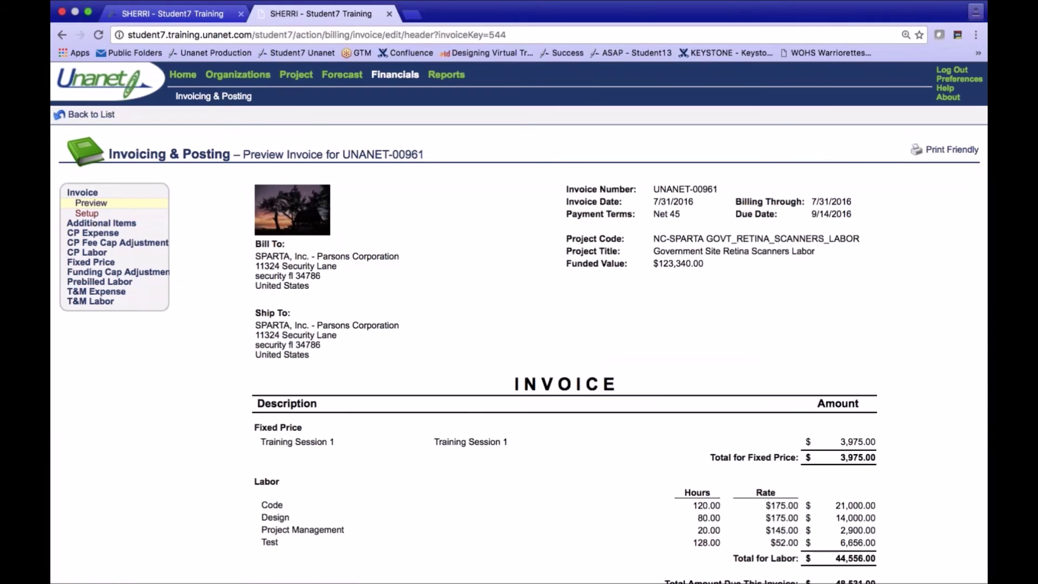
left_click(110, 223)
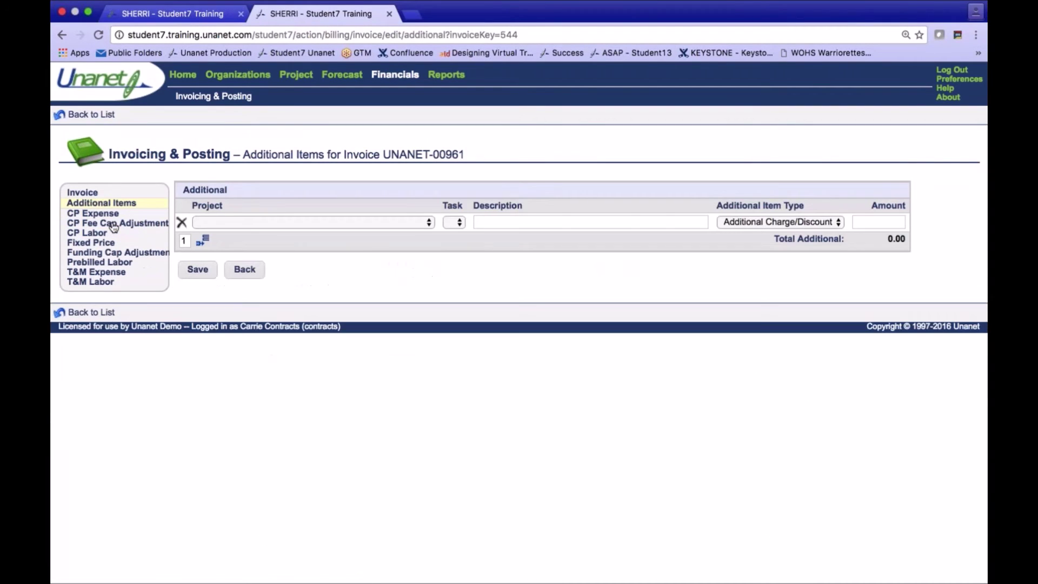
- Start an additional item for NC-SPARTA GOVT_RETINA_SCANNERS_LABOR under task 1. Project Management, with description Fixed Price Item
left_click(210, 222)
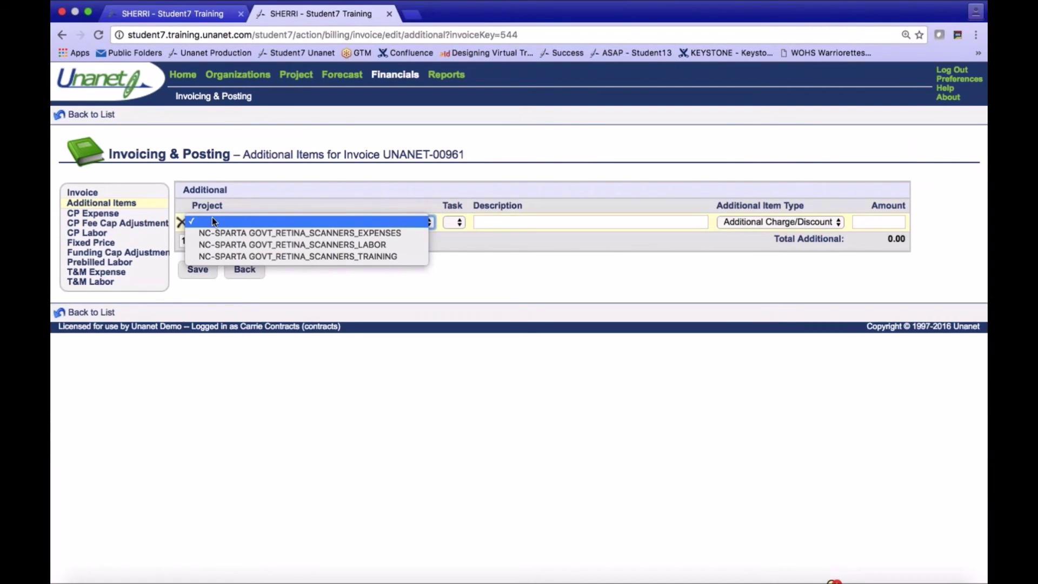
left_click(216, 244)
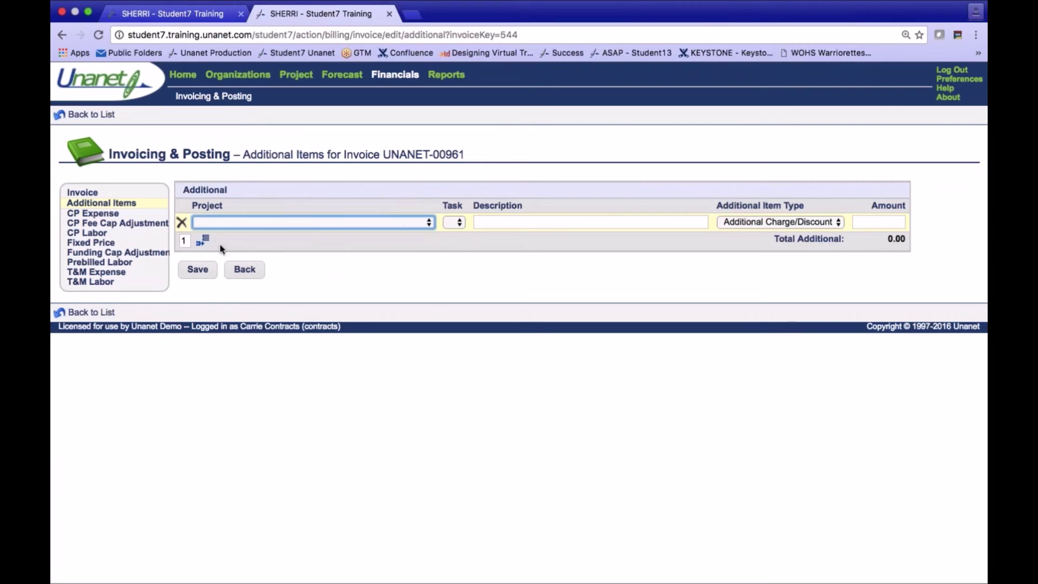
key("Tab")
key("Tab")
type("Fixed Price Item")
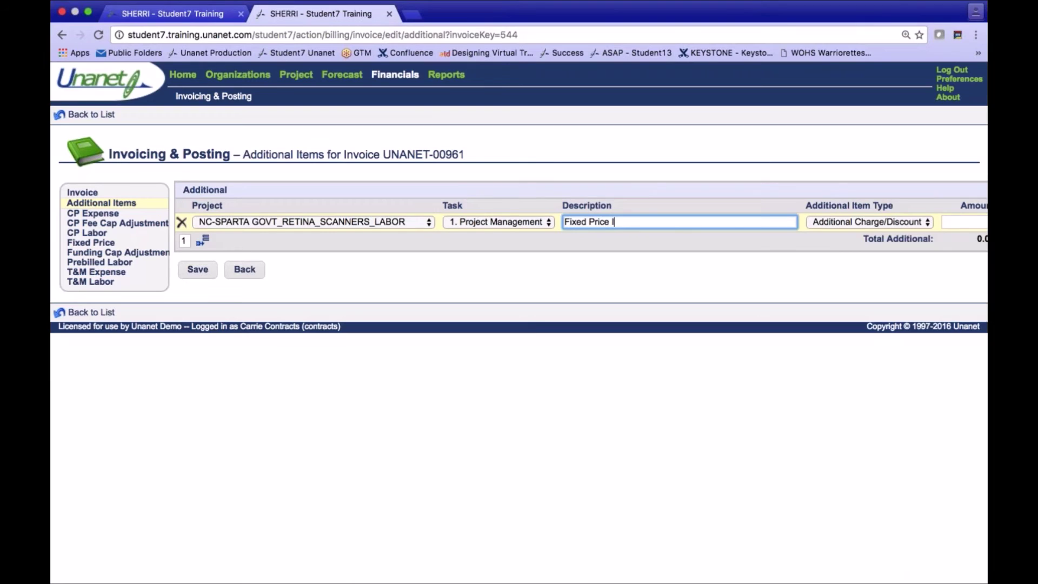
- Set the additional item's type to Additional Charge/Discount and its amount to 10000, and save it
scroll(602, 222, "right", 1)
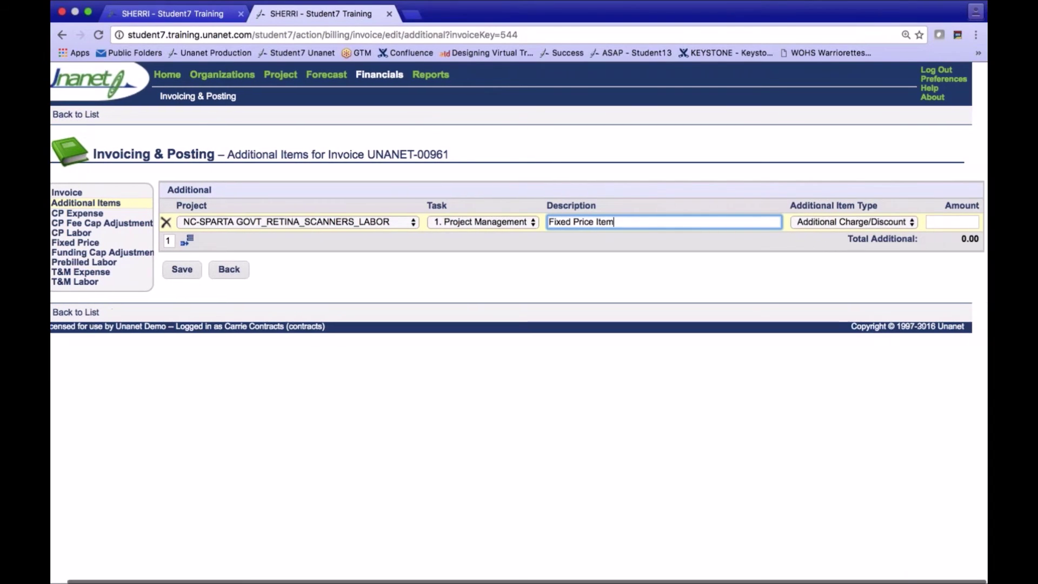
left_click(824, 225)
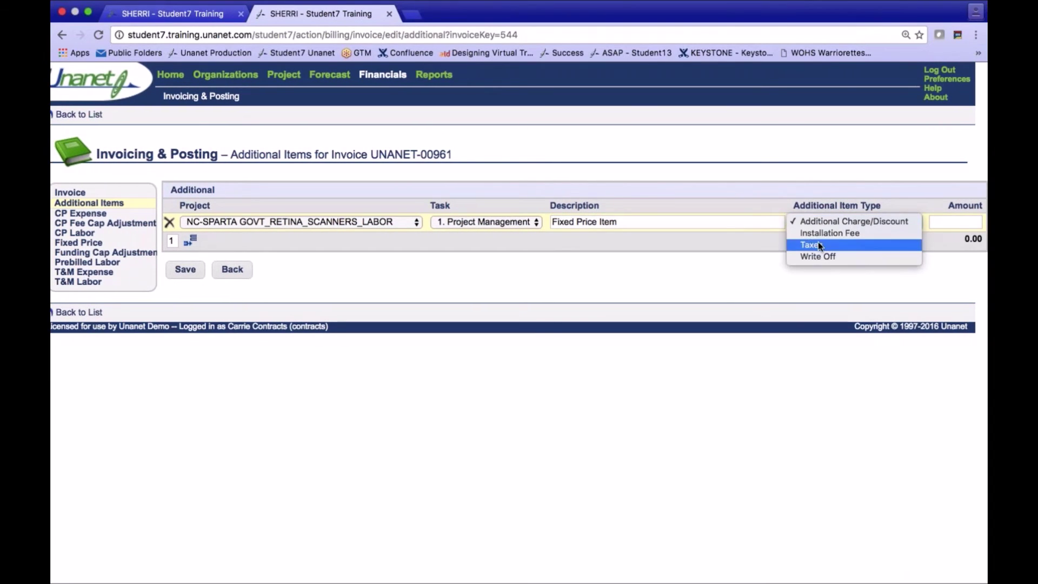
left_click(822, 221)
key("Tab")
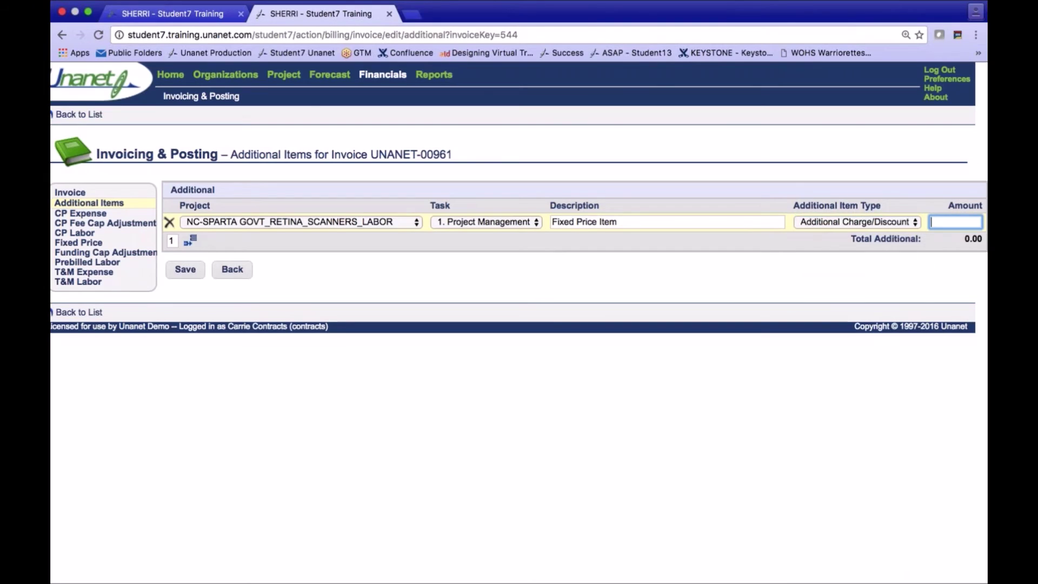
type("10000")
left_click(177, 275)
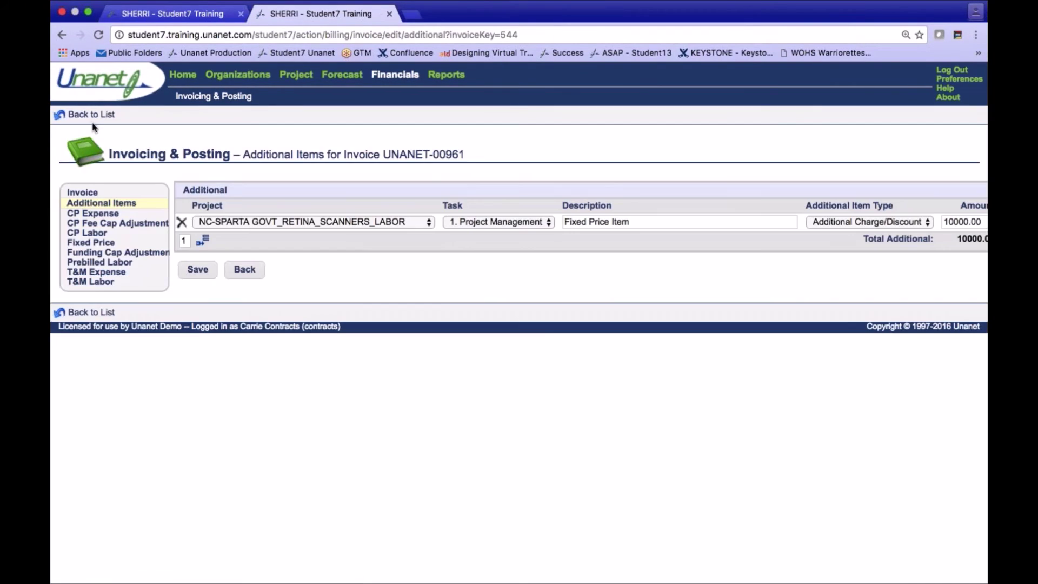
- Preview the invoice and check its Additional Items section and the total amount due
left_click(88, 195)
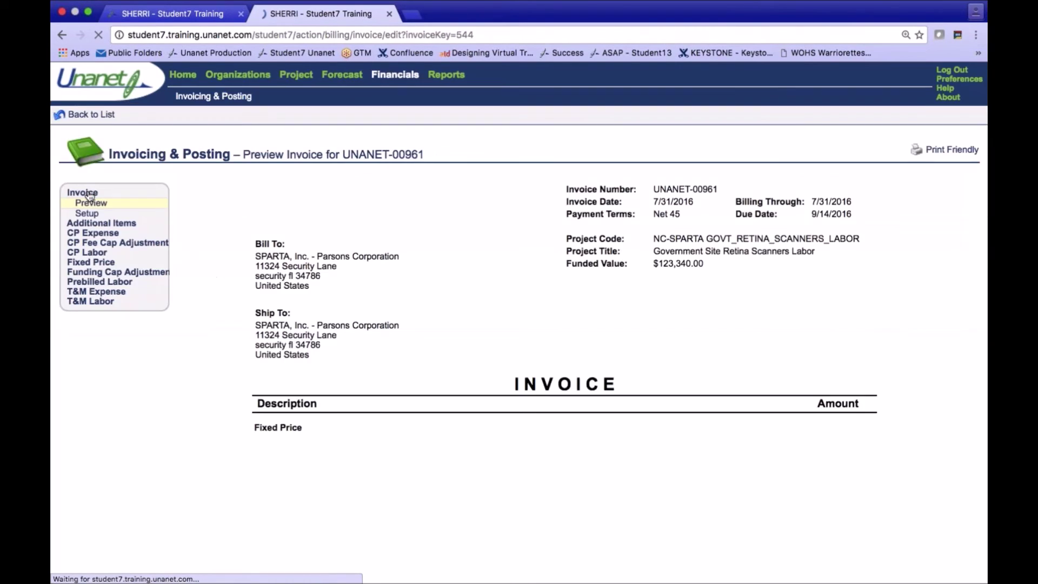
scroll(178, 302, "down", 5)
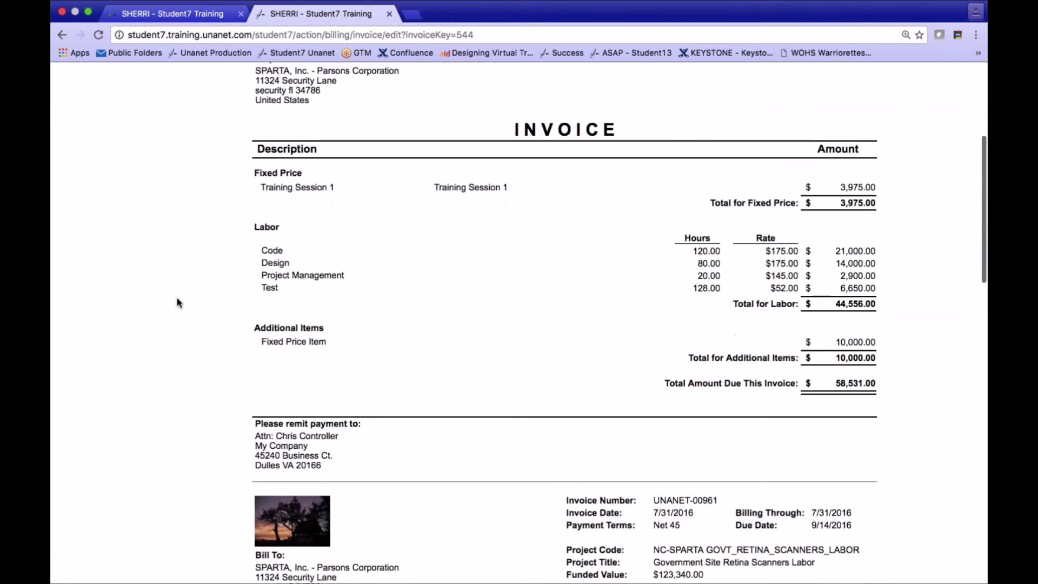
scroll(176, 302, "down", 1)
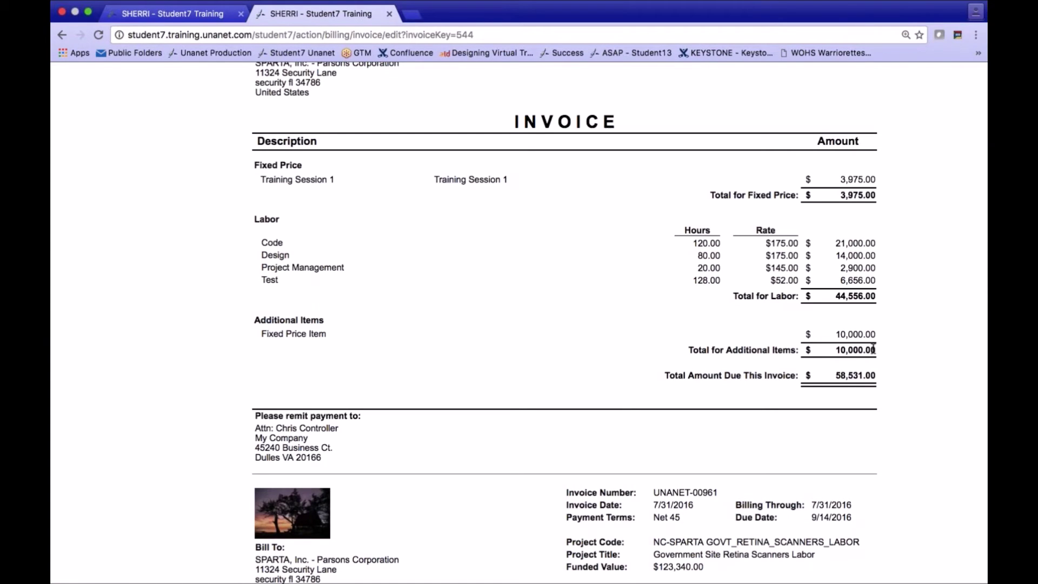
scroll(410, 337, "up", 10)
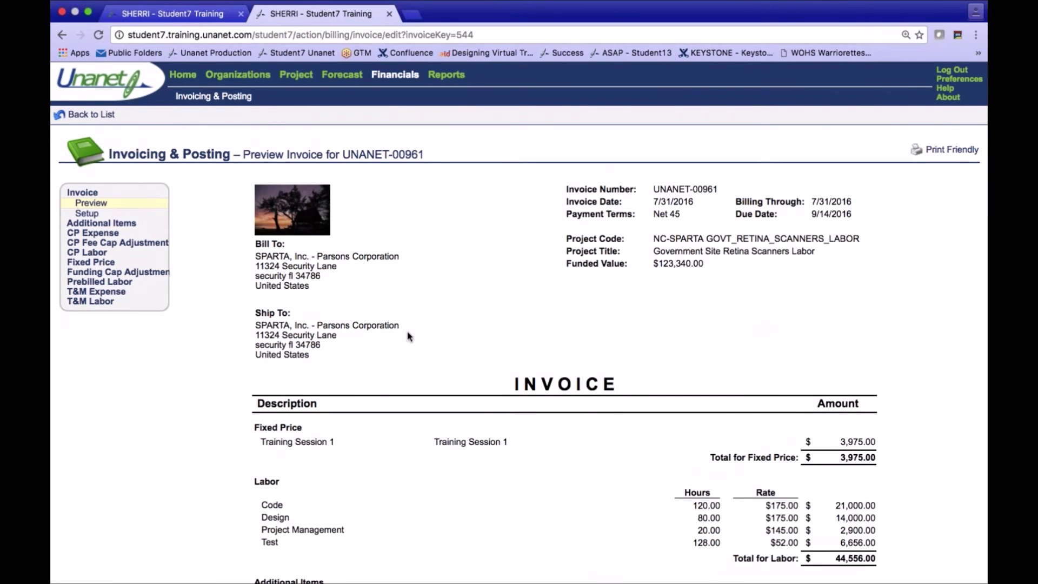
- Switch to the PowerPoint presentation and show the Customer Resources slide
key("super+Tab")
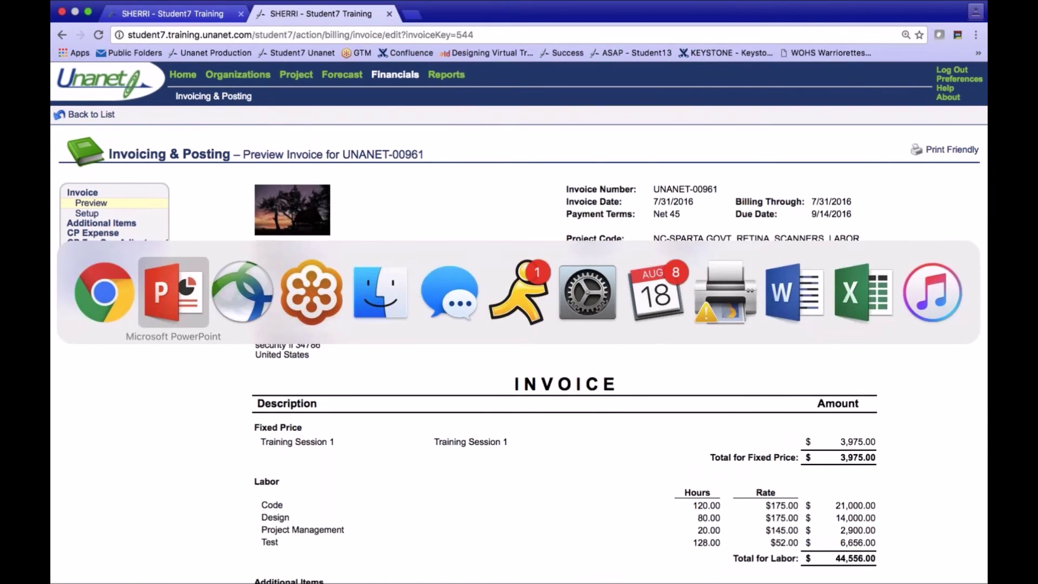
key("Right")
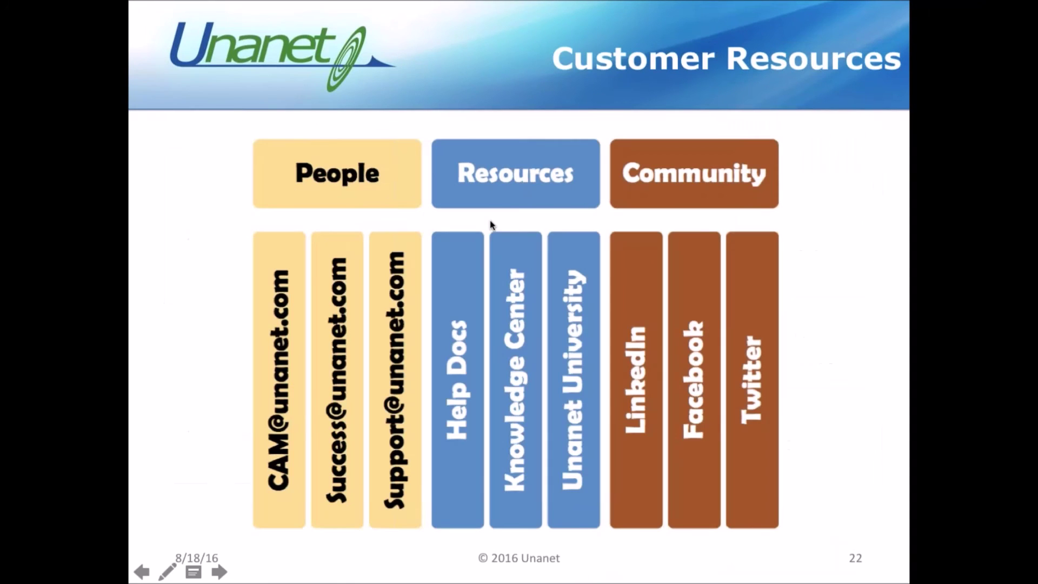